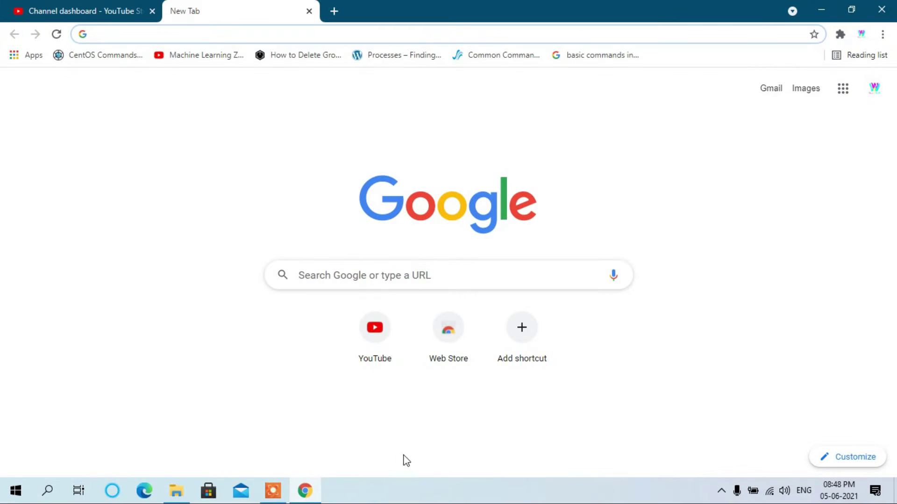
Search the web for "filmora 9 download".
left_click(354, 282)
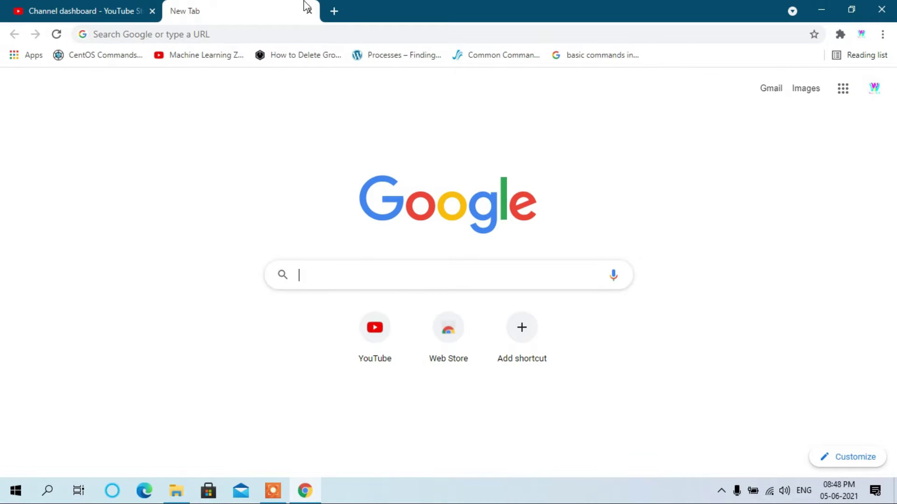
type("FlLOM")
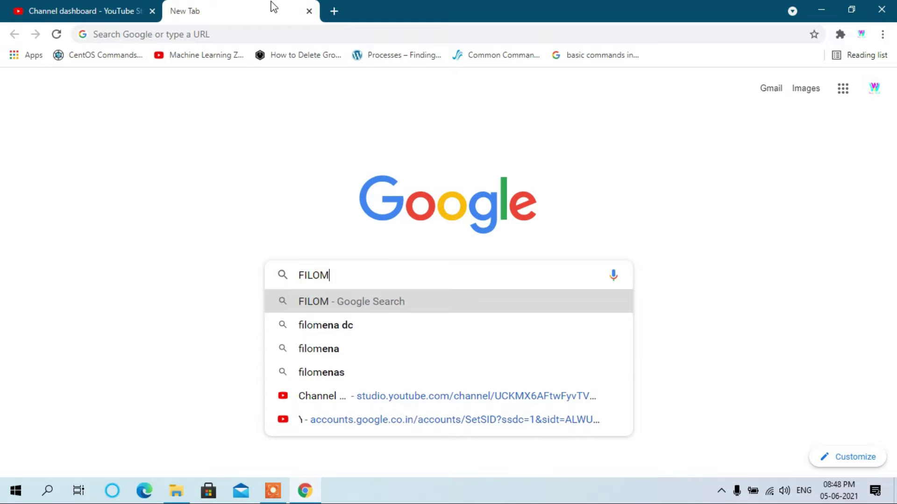
type("ORA")
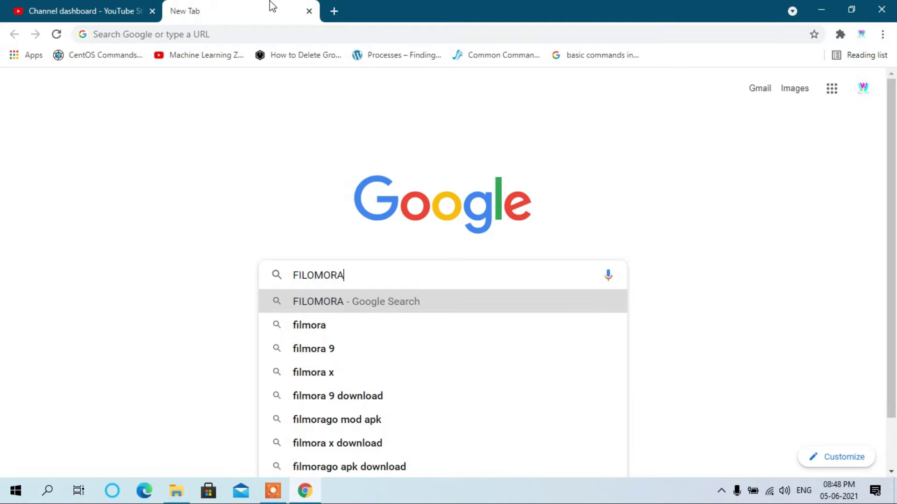
key("Down")
key("Down")
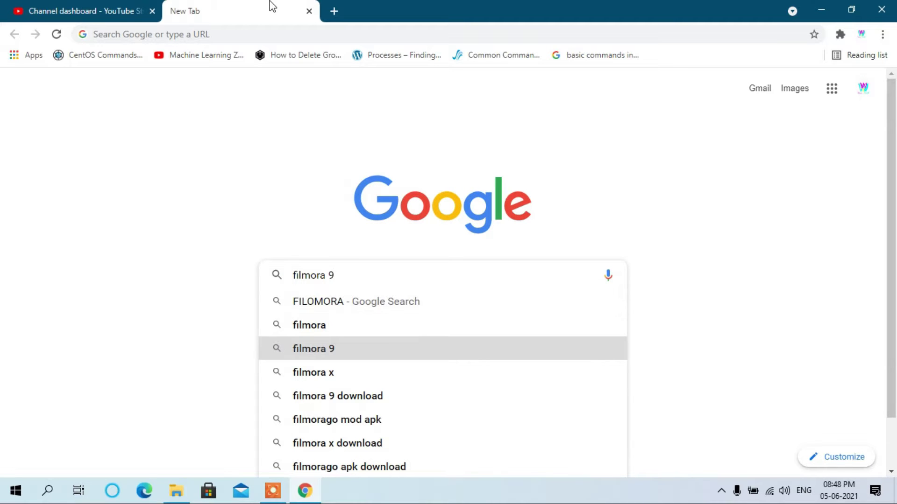
key("Down")
key("Down")
key("Return")
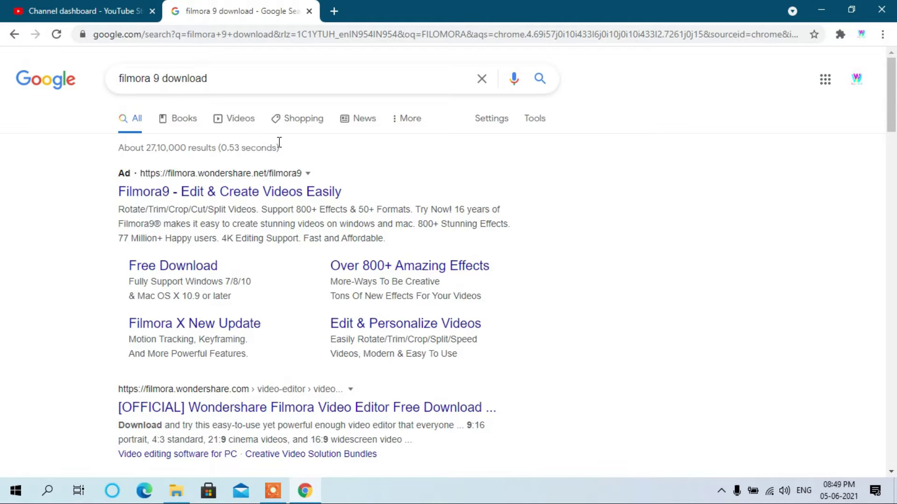
left_click(225, 79)
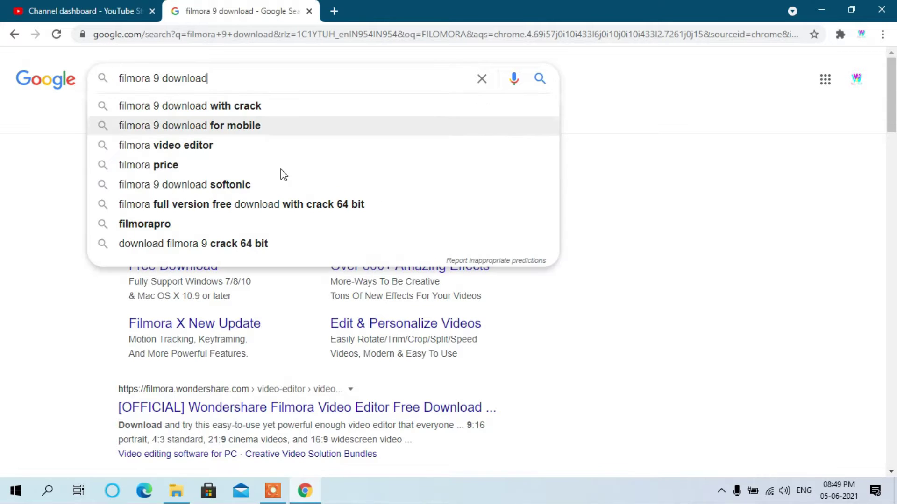
left_click(654, 161)
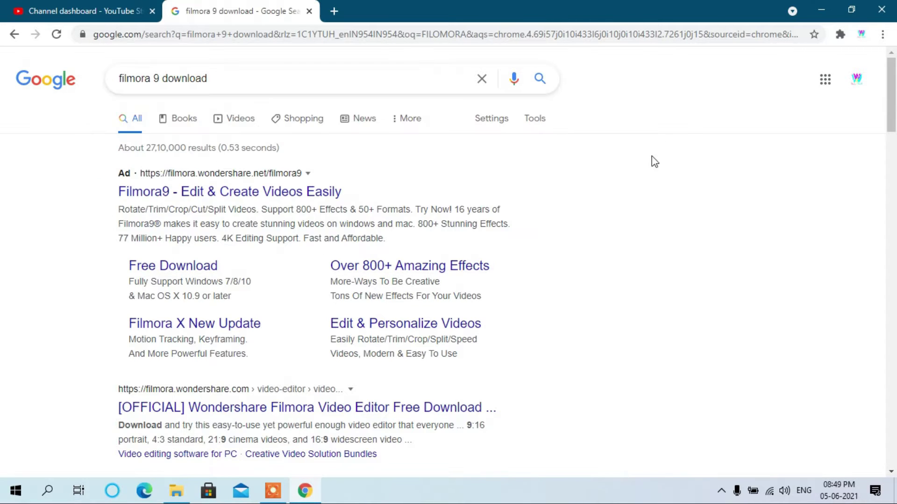
Minimize the browser, refresh the desktop and switch to Wondershare Filmora 9.
left_click(828, 8)
right_click(484, 142)
left_click(508, 181)
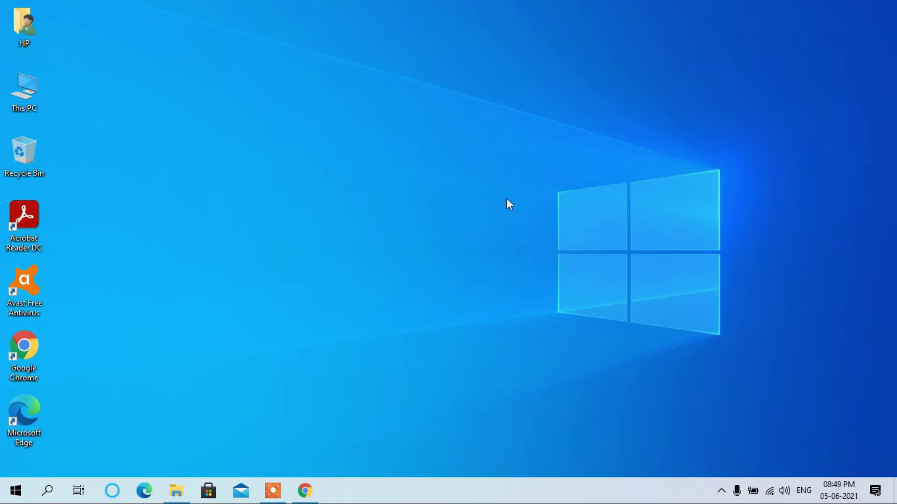
left_click(16, 490)
scroll(79, 414, "down", 10)
scroll(79, 414, "down", 10)
left_click(84, 313)
left_click(97, 359)
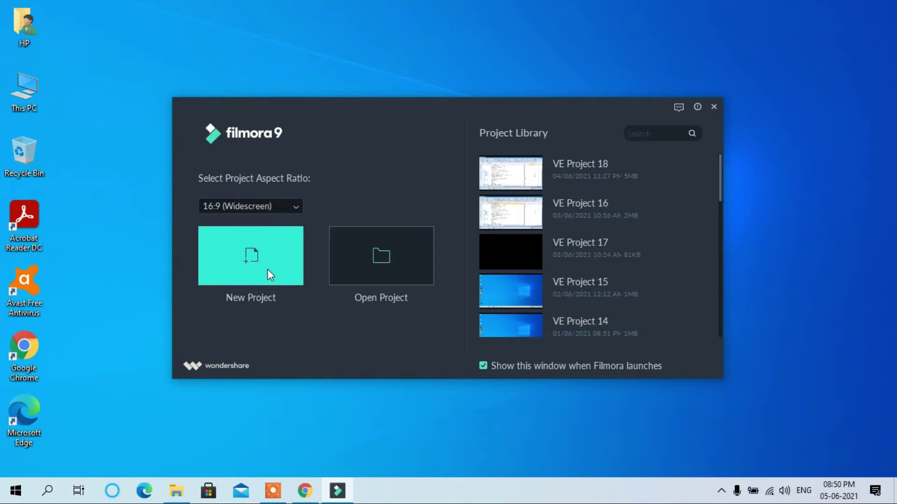
Create a new project with the 16:9 (Widescreen) aspect ratio.
left_click(295, 208)
left_click(295, 206)
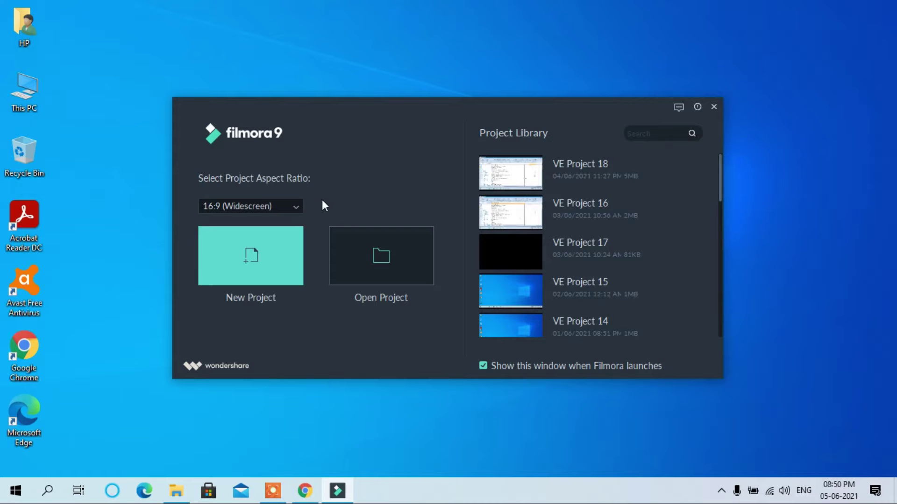
left_click(257, 268)
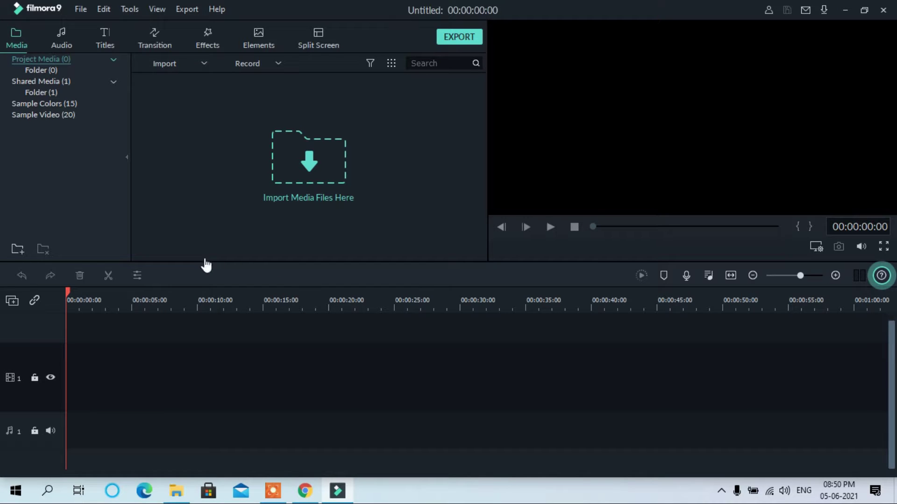
Import all the media files from the AA folder in Downloads into the project media.
left_click(306, 161)
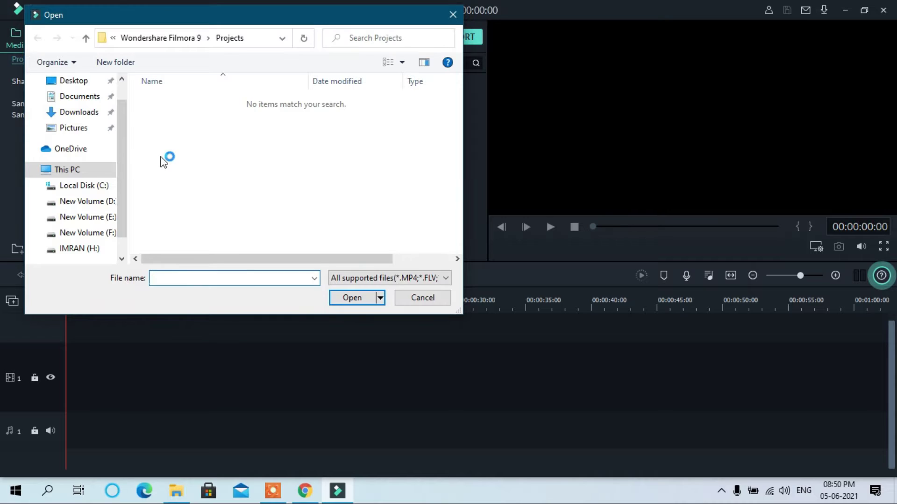
left_click(80, 112)
double_click(160, 120)
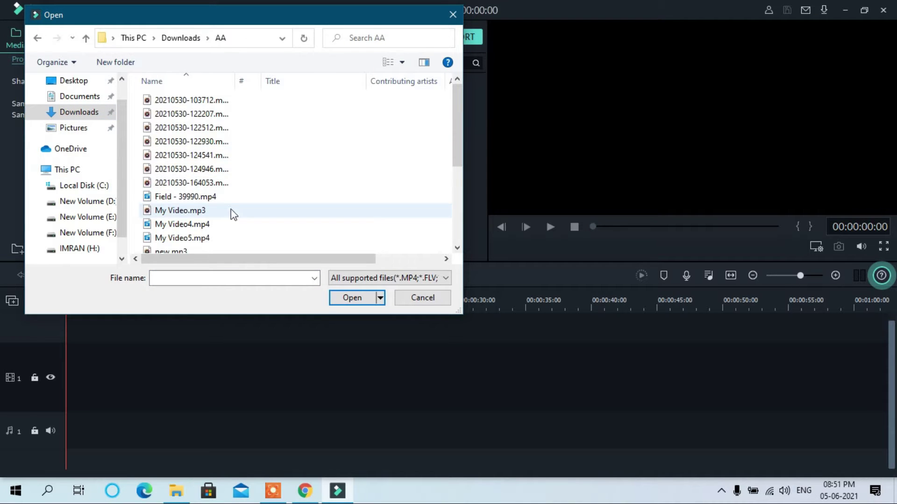
scroll(227, 154, "down", 3)
scroll(228, 152, "up", 3)
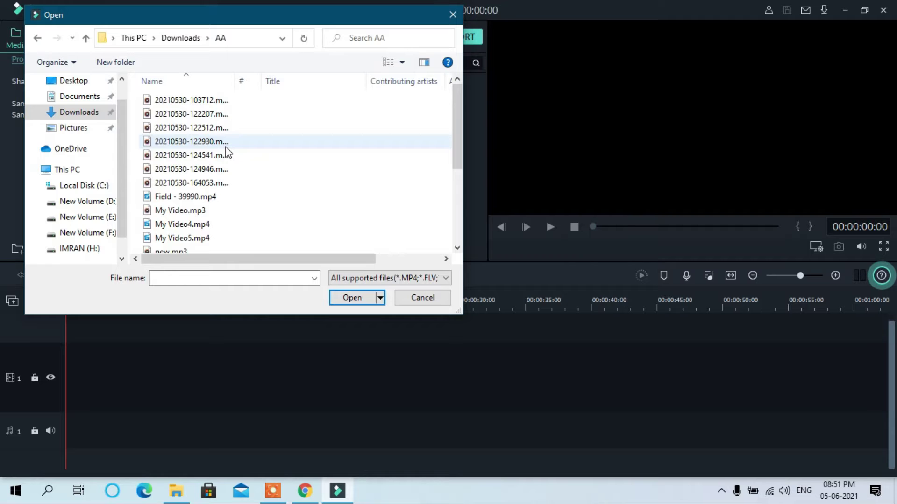
left_click(226, 146)
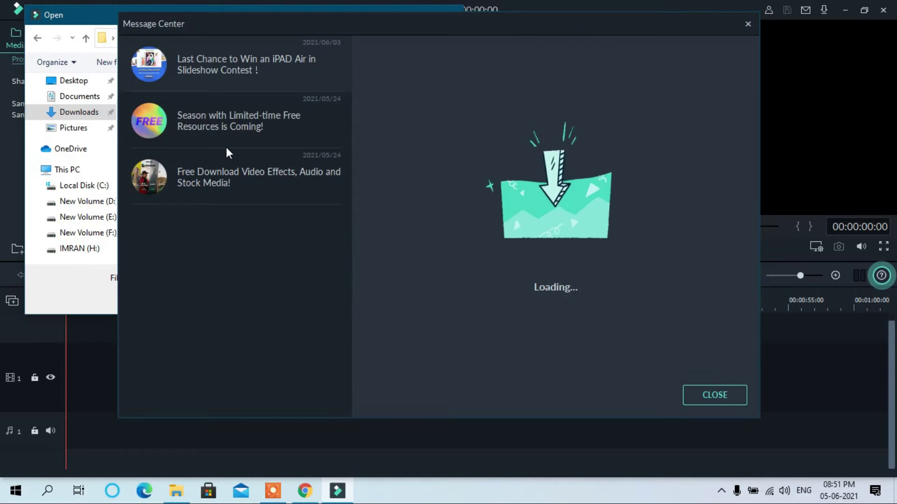
left_click(195, 169)
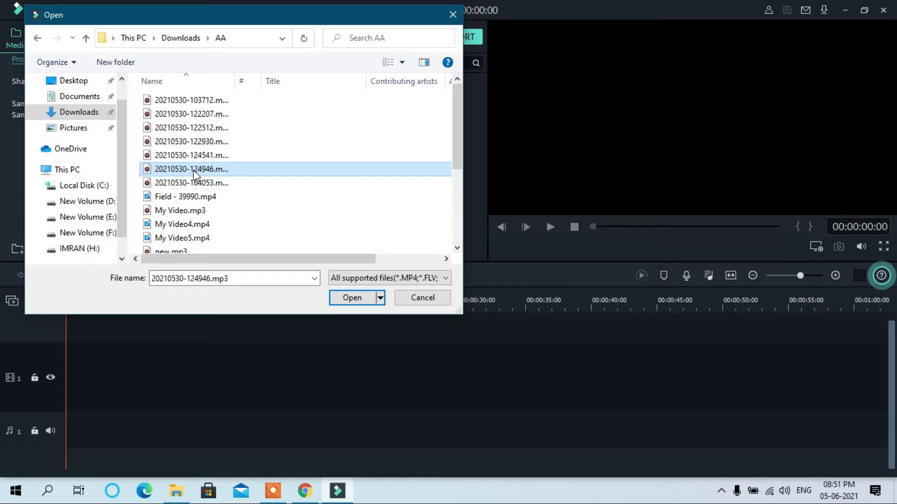
key("ctrl+a")
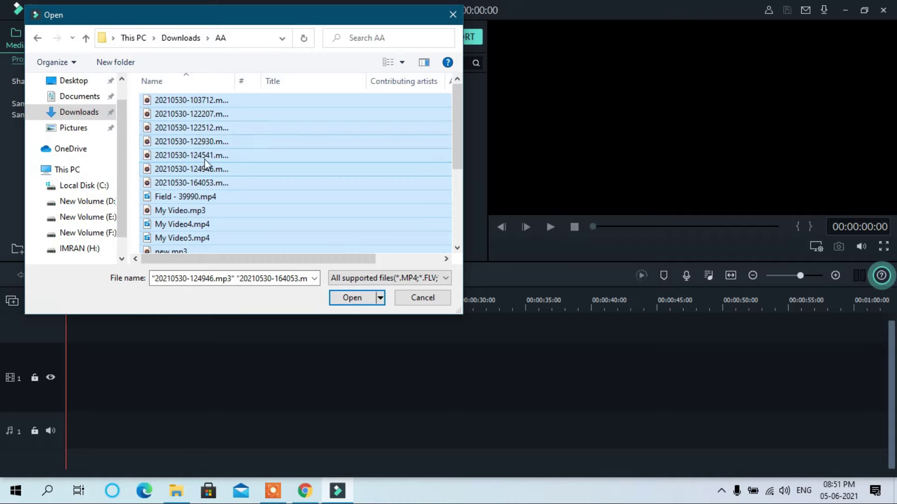
left_click(361, 299)
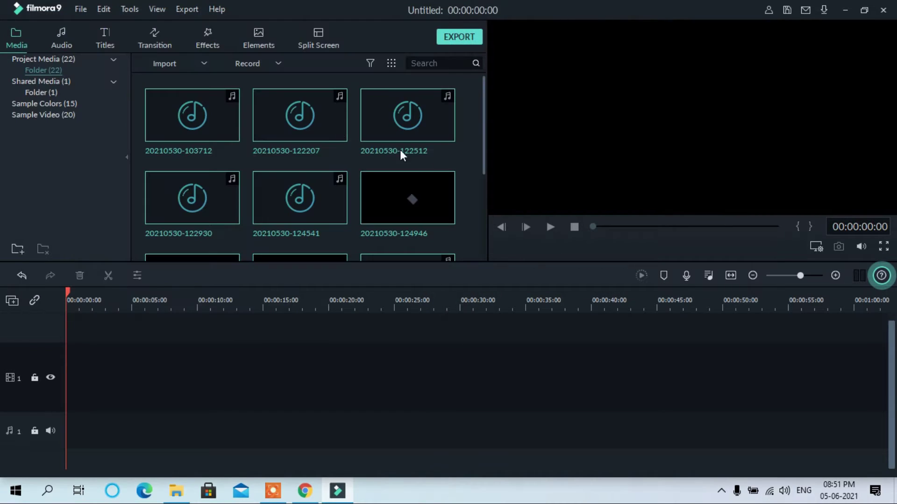
Preview the clip Pexels Videos 1307117 from the imported media.
mouse_move(483, 130)
left_mouse_down()
mouse_move(481, 255)
mouse_move(497, 139)
left_mouse_up()
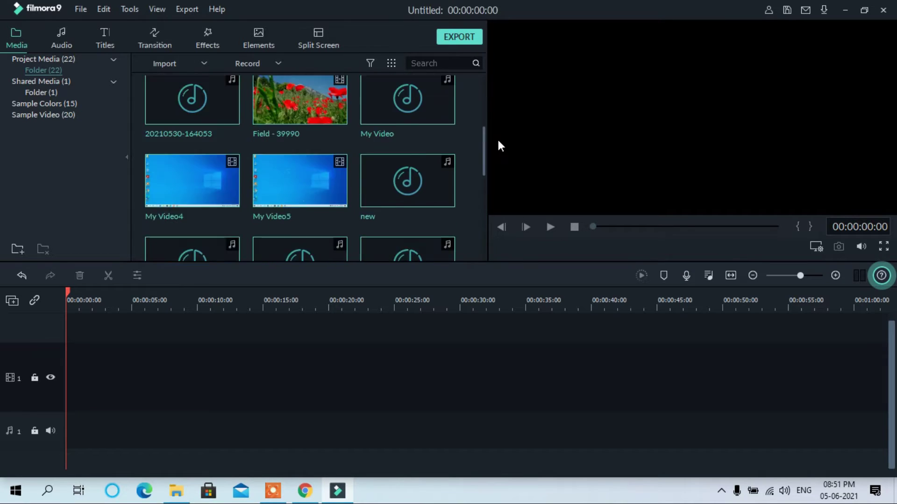
scroll(307, 137, "down", 5)
double_click(195, 134)
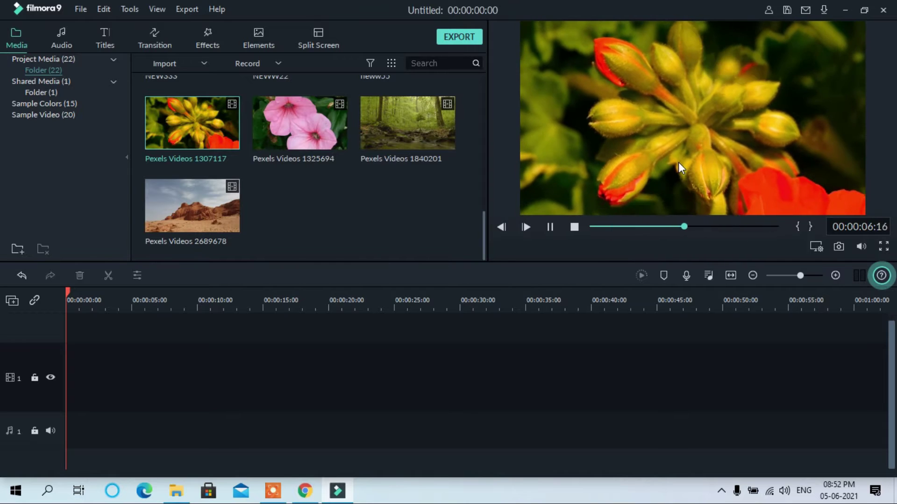
left_click(366, 217)
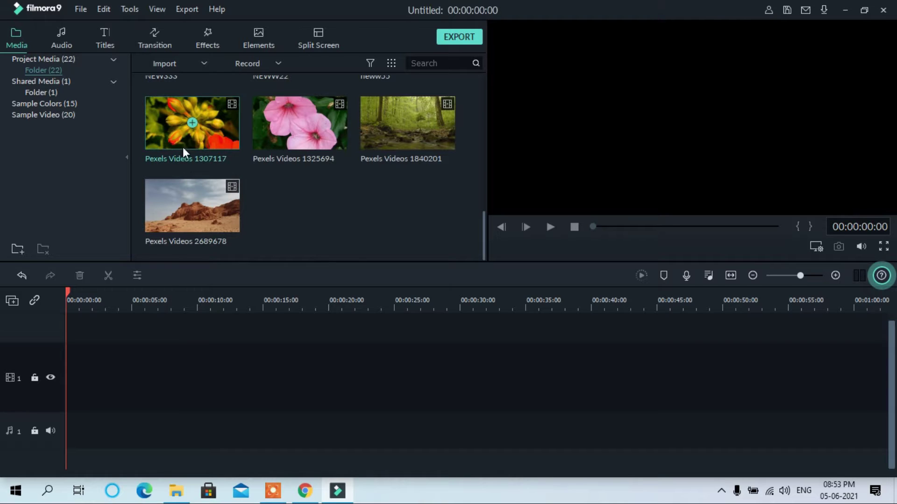
Place Pexels Videos 1307117, 1325694 and 1840201 one after another on video track 1, playing back the first part as a check.
left_click_drag(176, 134, 74, 359)
left_click(293, 157)
left_click_drag(293, 158, 282, 373)
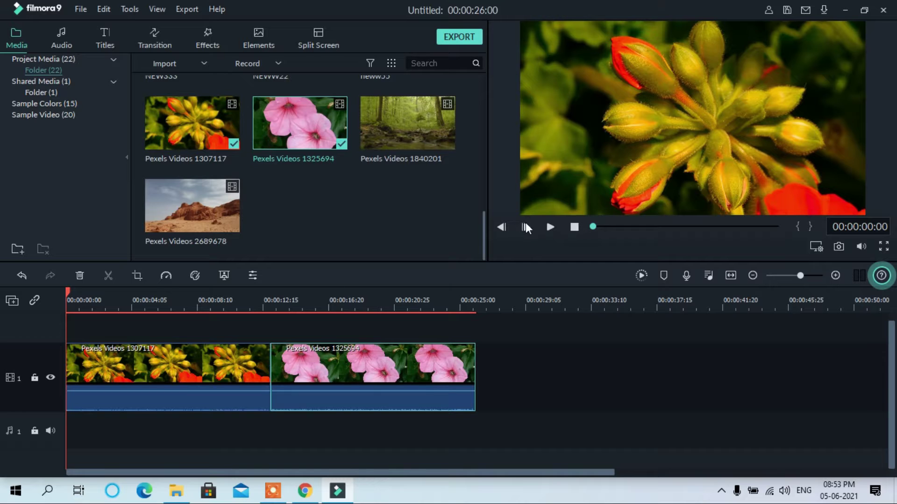
left_click(550, 227)
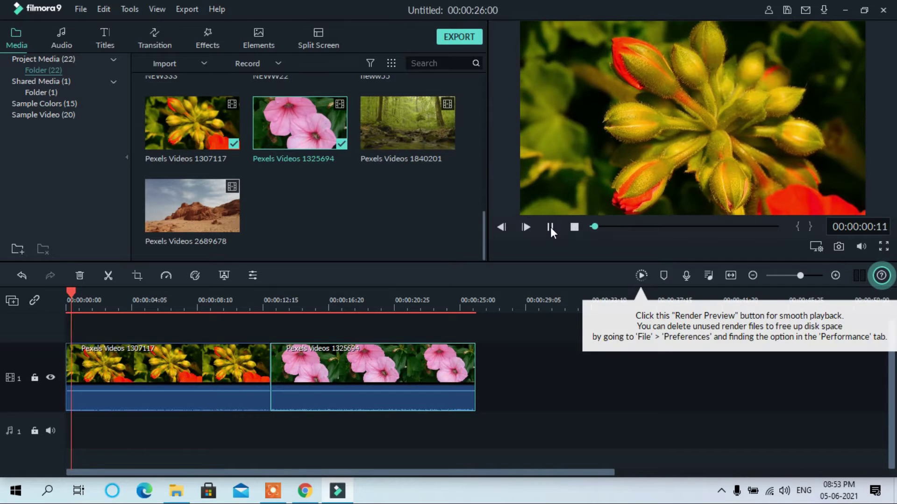
left_click(550, 228)
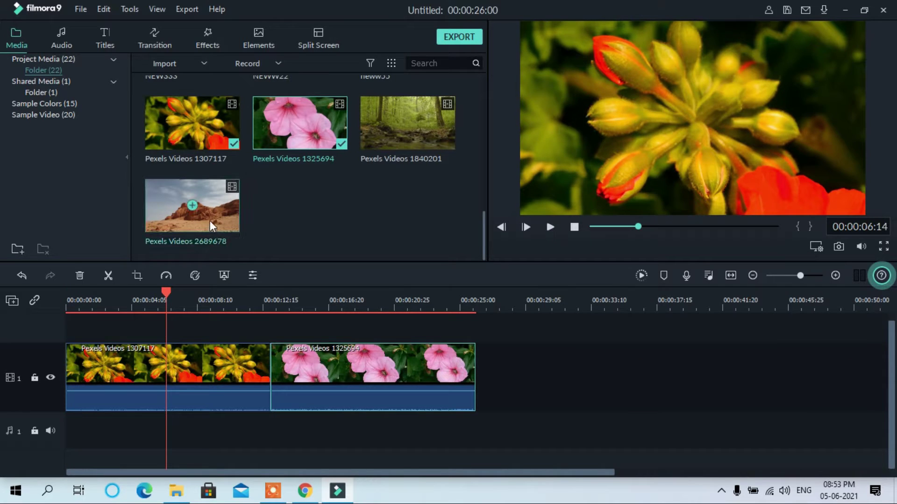
left_click_drag(411, 142, 505, 355)
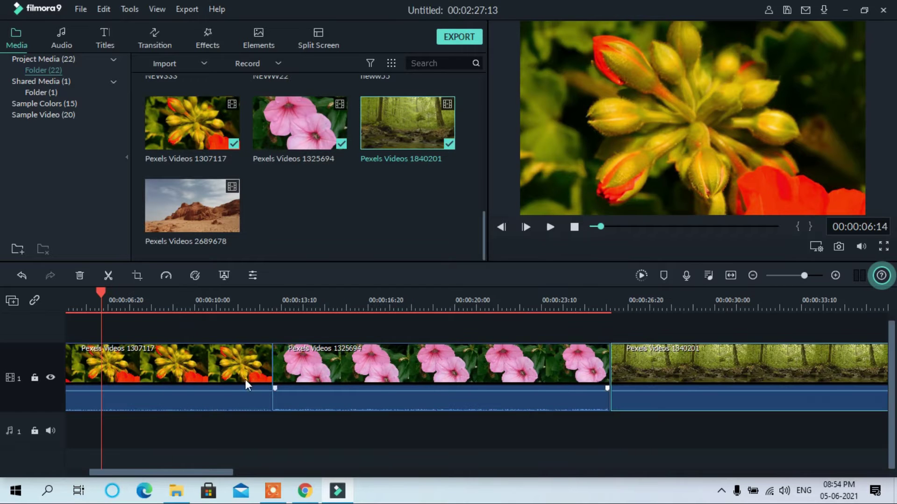
Split the forest clip Pexels Videos 1840201 on video track 1 at 00:01:06:02.
left_click_drag(139, 477, 70, 419)
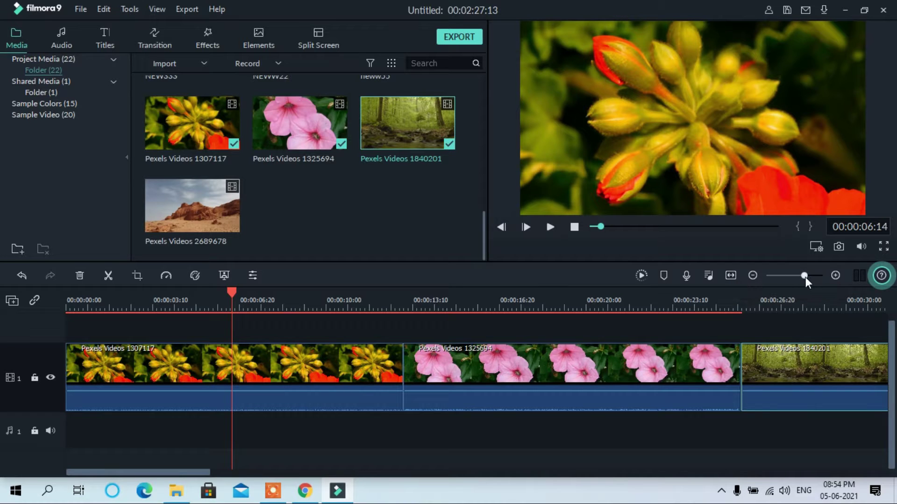
left_click_drag(805, 276, 796, 277)
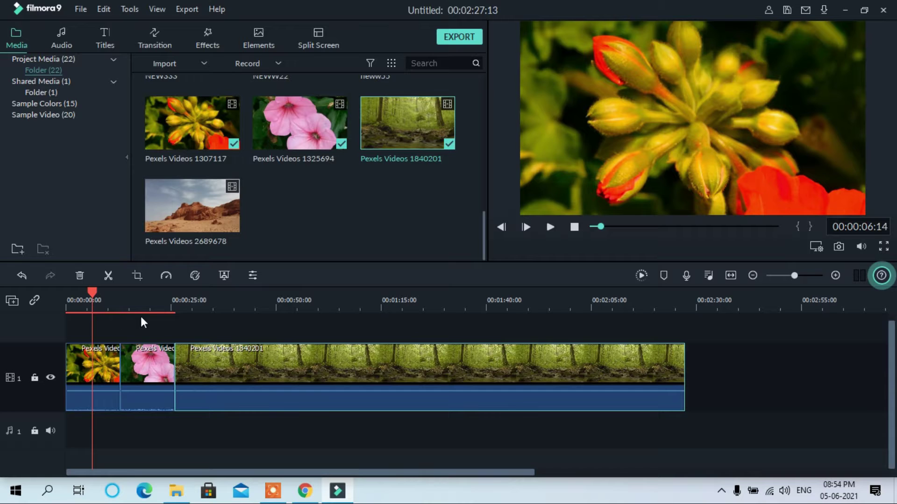
left_click_drag(93, 300, 344, 304)
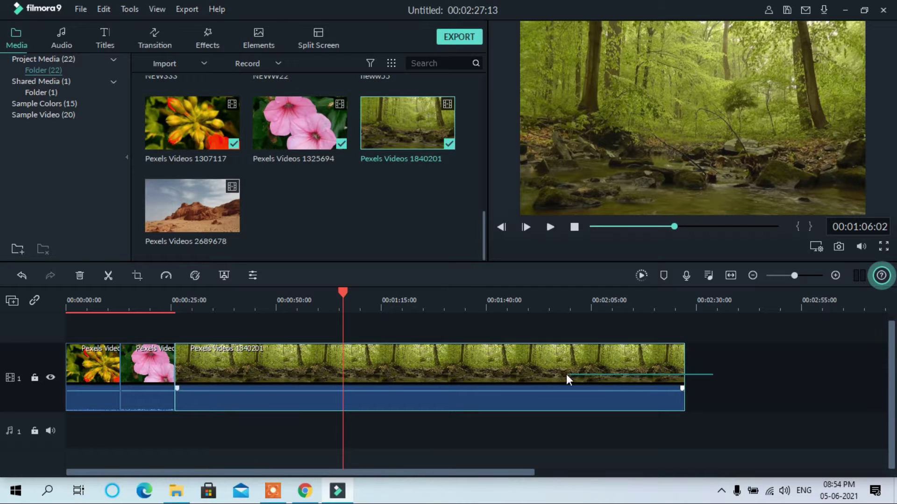
right_click(384, 372)
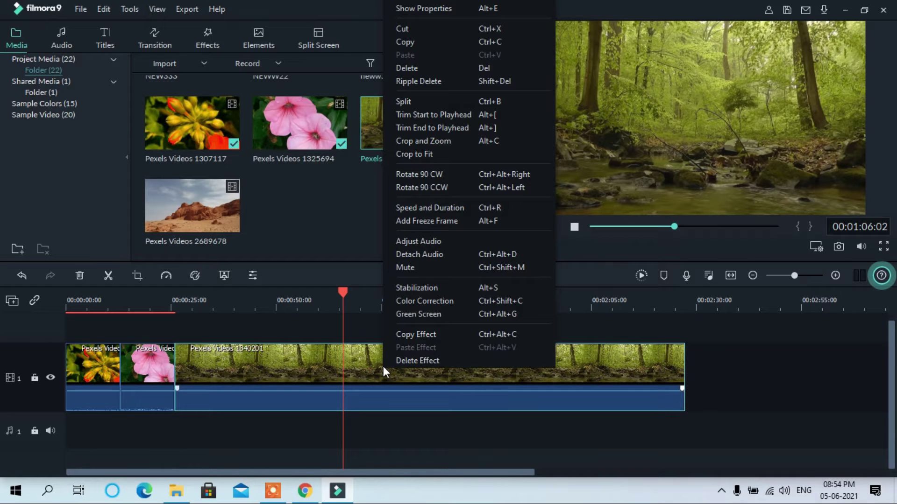
left_click(424, 105)
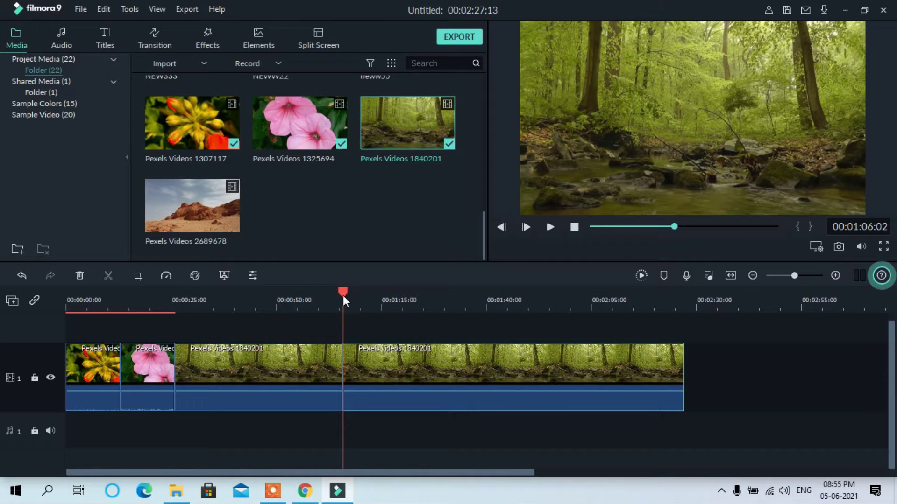
Split the second forest segment at 00:01:33:13 and delete the segment after the cut.
left_click_drag(343, 293, 459, 309)
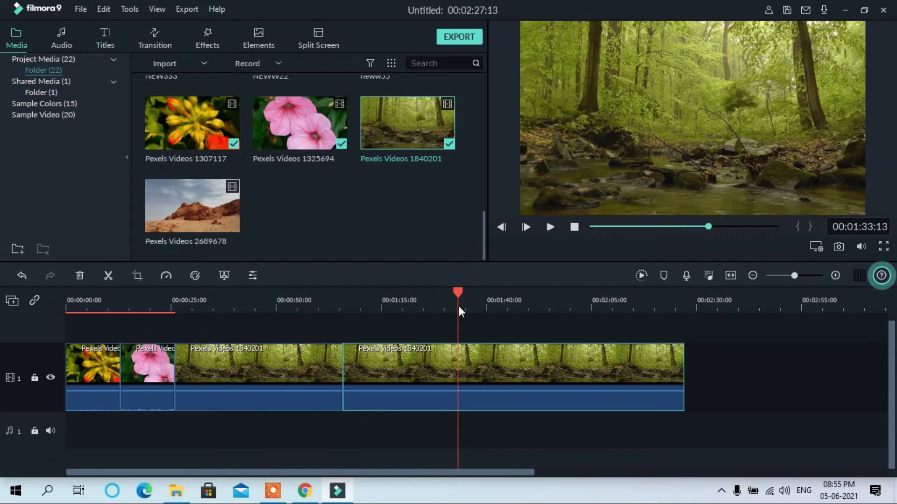
right_click(470, 355)
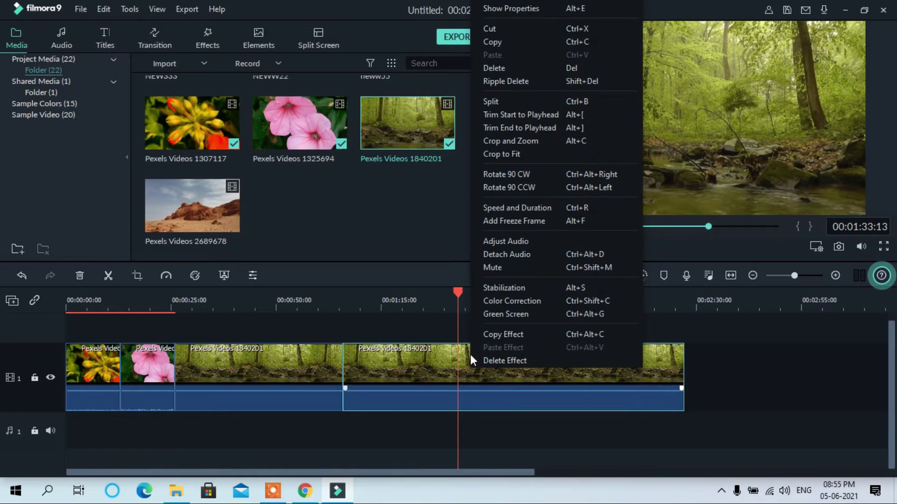
left_click(491, 102)
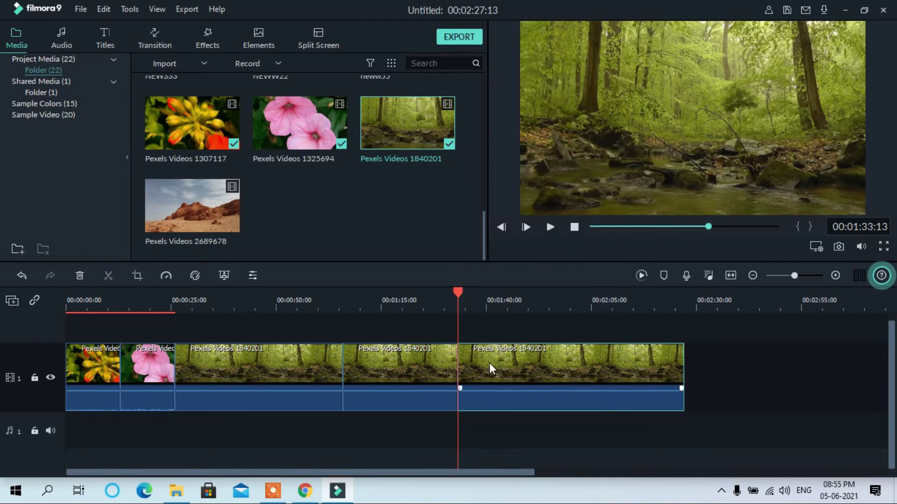
left_click_drag(403, 391, 397, 392)
key("Delete")
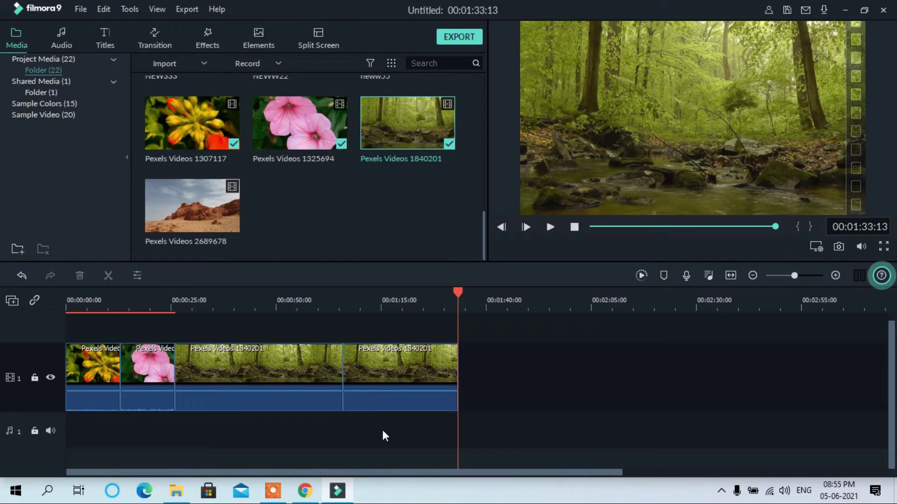
Delete the first forest segment on video track 1 and add Pexels Videos 1325694 after the remaining forest clip.
left_click(272, 372)
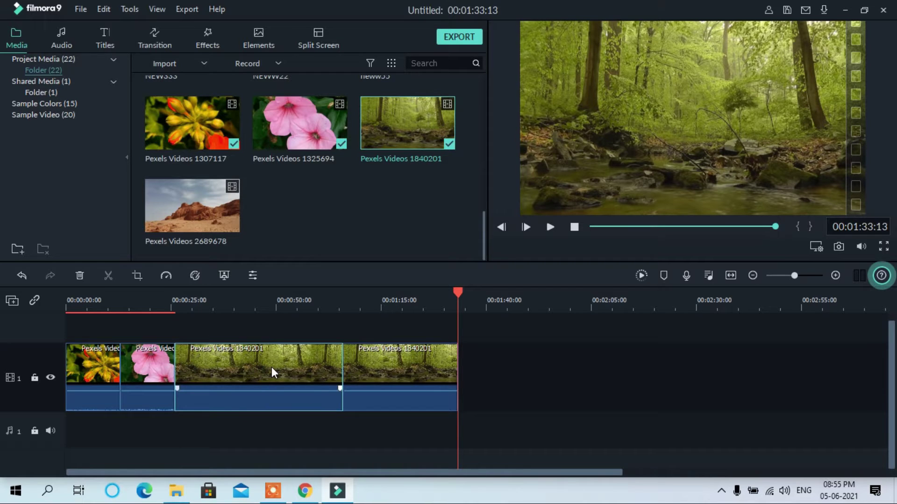
key("Delete")
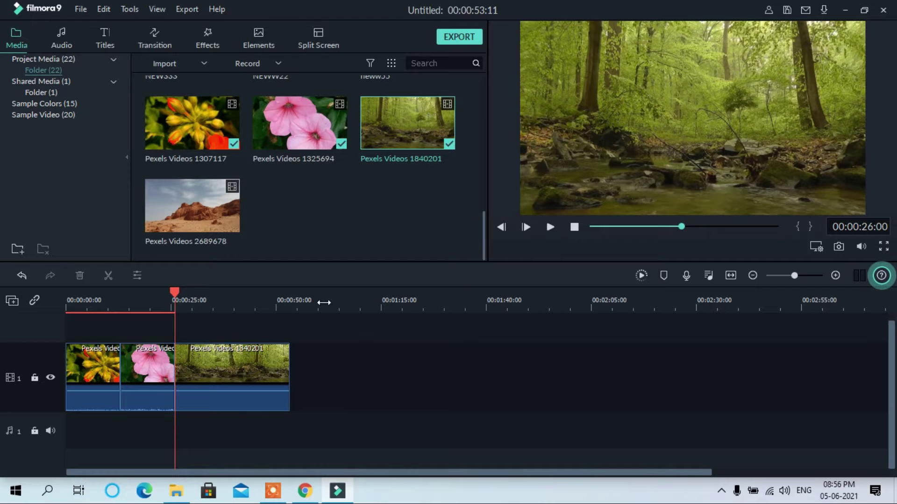
left_click_drag(304, 135, 297, 371)
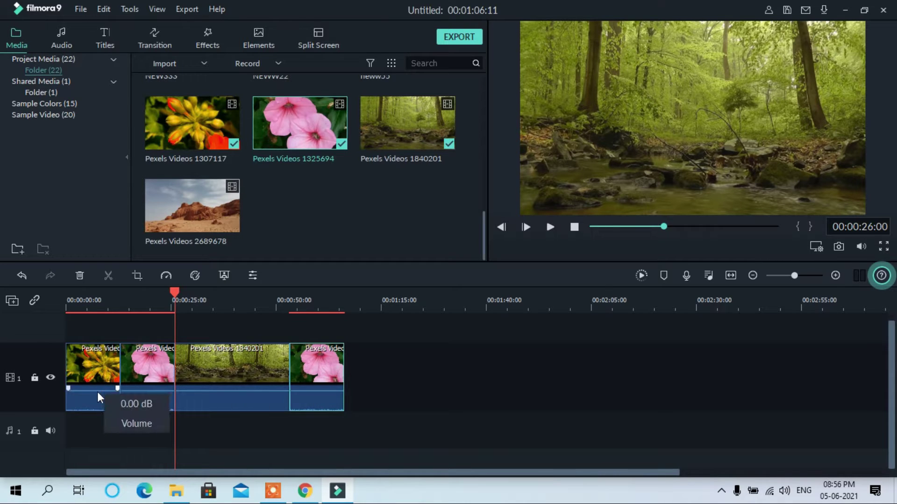
Raise the audio volume of the clips on video track 1 to 6.00 dB.
left_click_drag(95, 391, 95, 391)
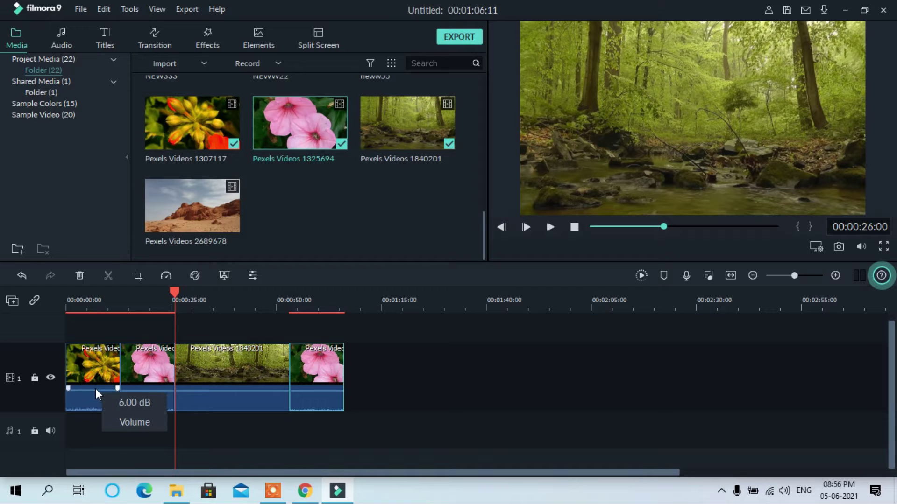
left_click_drag(155, 391, 153, 389)
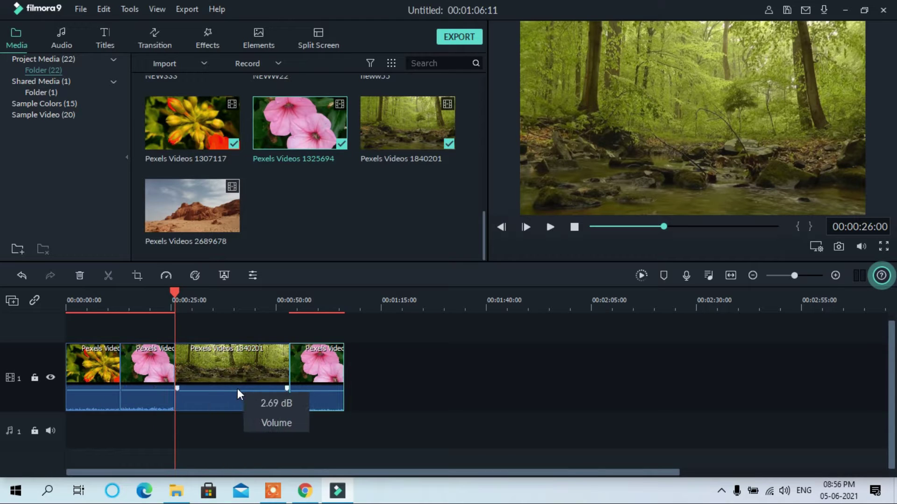
left_click_drag(238, 390, 233, 387)
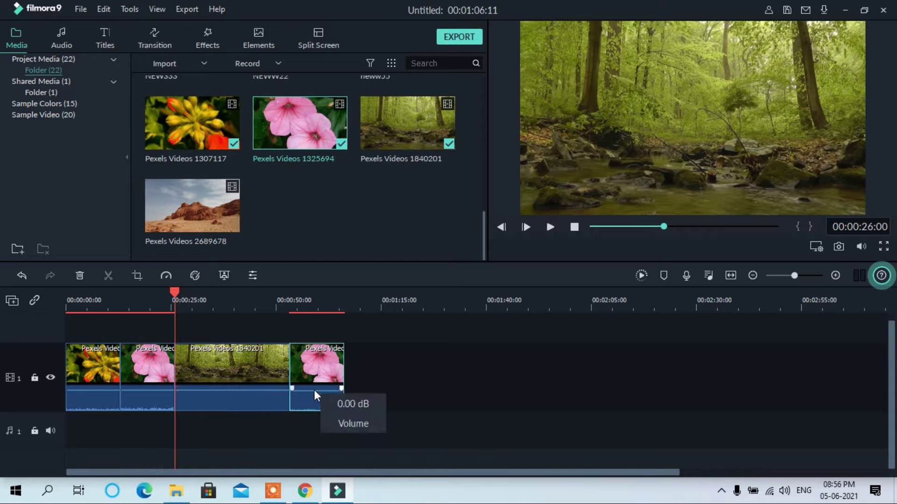
Play back the last pink flower clip and part of the forest clip to check their audio and volume levels.
left_click_drag(175, 293, 292, 312)
left_click(550, 227)
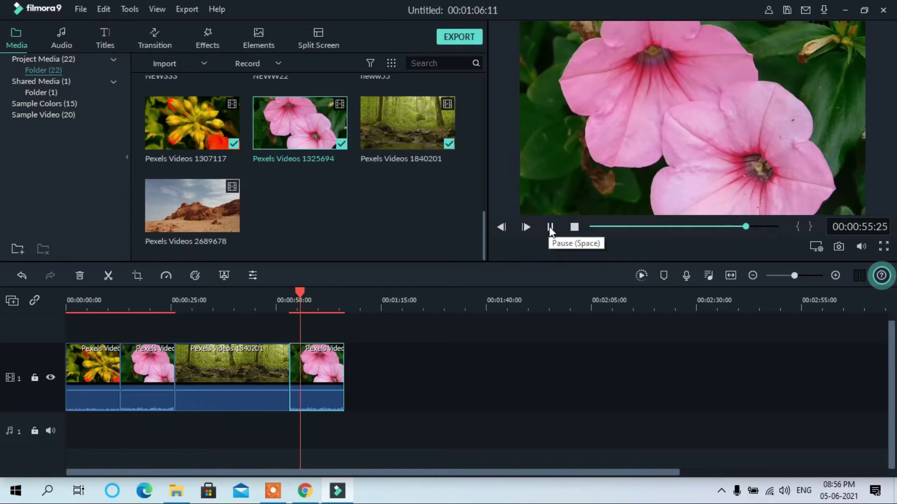
left_click(549, 227)
mouse_move(216, 410)
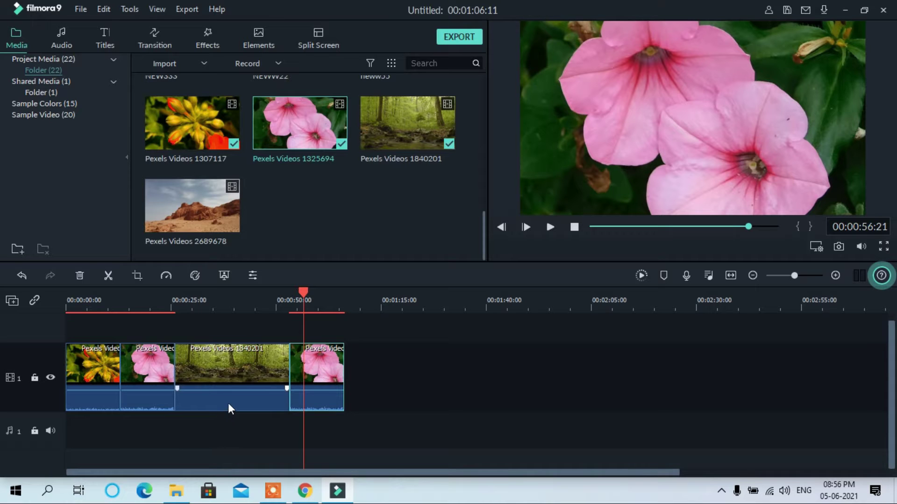
left_click_drag(308, 295, 216, 292)
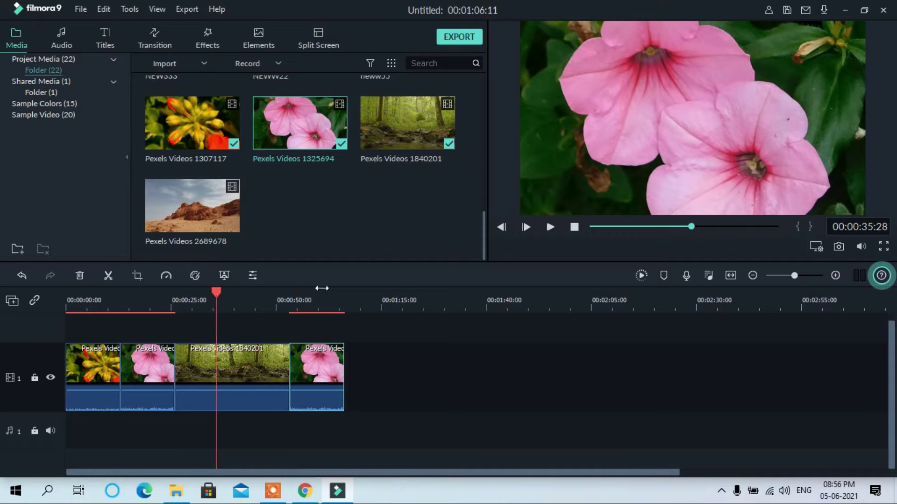
left_click(550, 227)
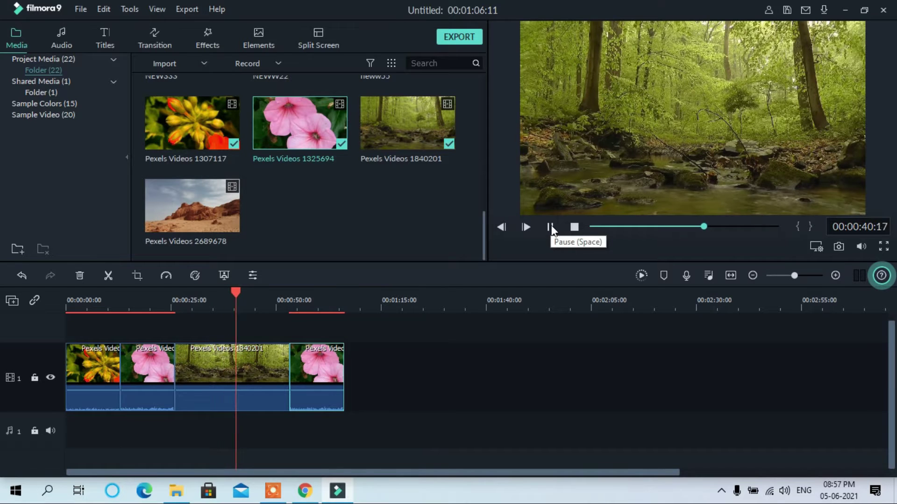
left_click(549, 227)
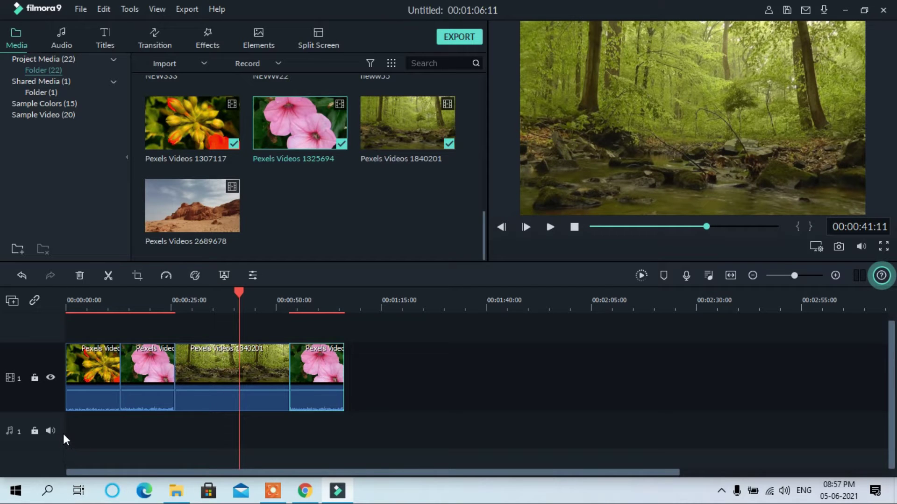
mouse_move(209, 389)
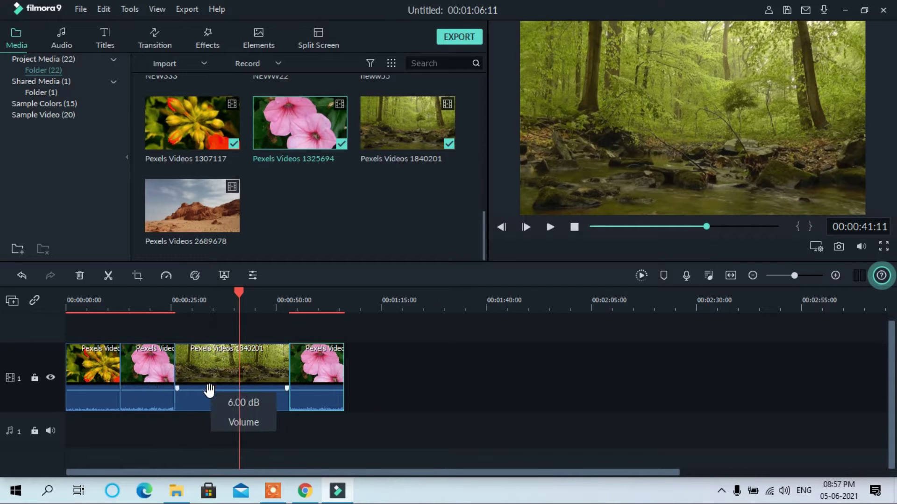
mouse_move(313, 391)
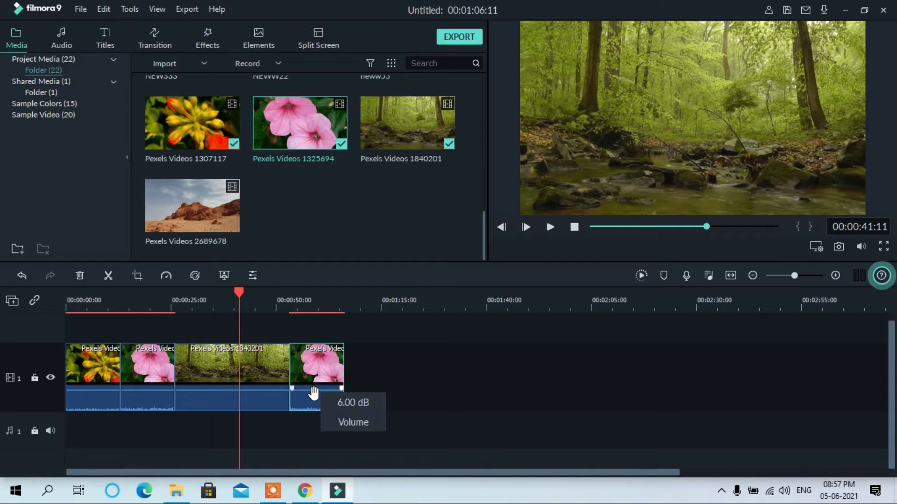
Add the NEWW22 music to the start of audio track 1 and play it back together with the video.
left_click_drag(482, 237, 480, 204)
left_click_drag(276, 166, 294, 350)
left_click(550, 227)
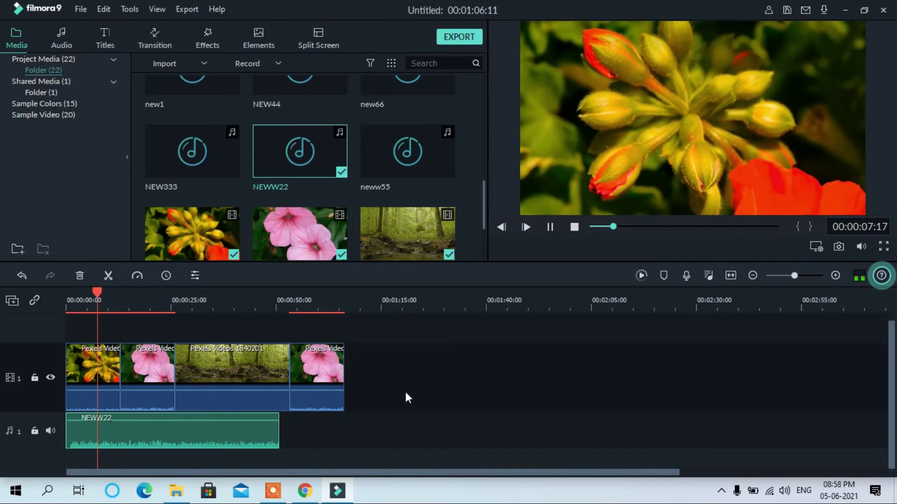
mouse_move(177, 442)
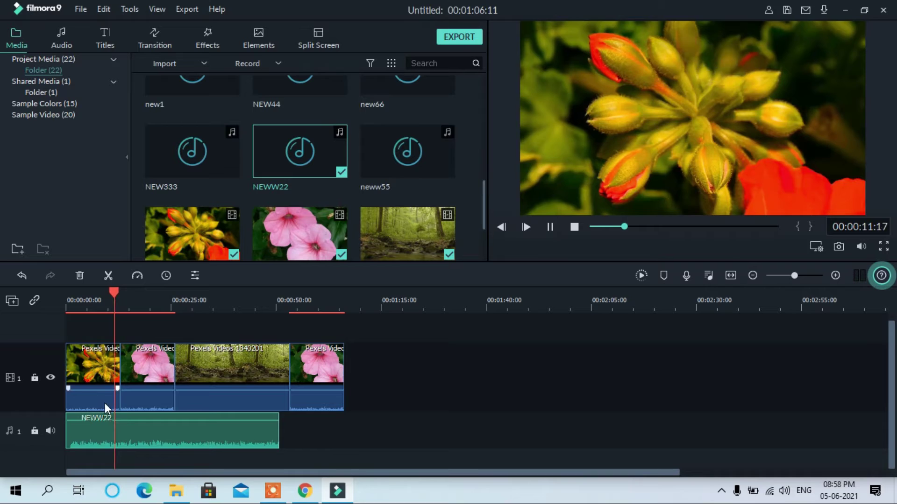
key("space")
Lower the audio volume of all four clips on video track 1 to -∞ dB.
left_click_drag(99, 391, 101, 417)
left_click_drag(132, 390, 150, 416)
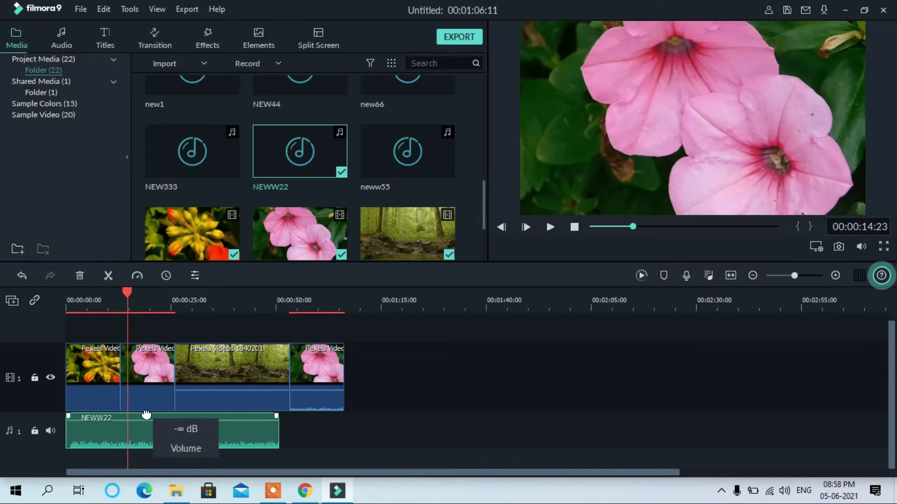
left_click_drag(216, 392, 234, 408)
left_click_drag(314, 392, 316, 415)
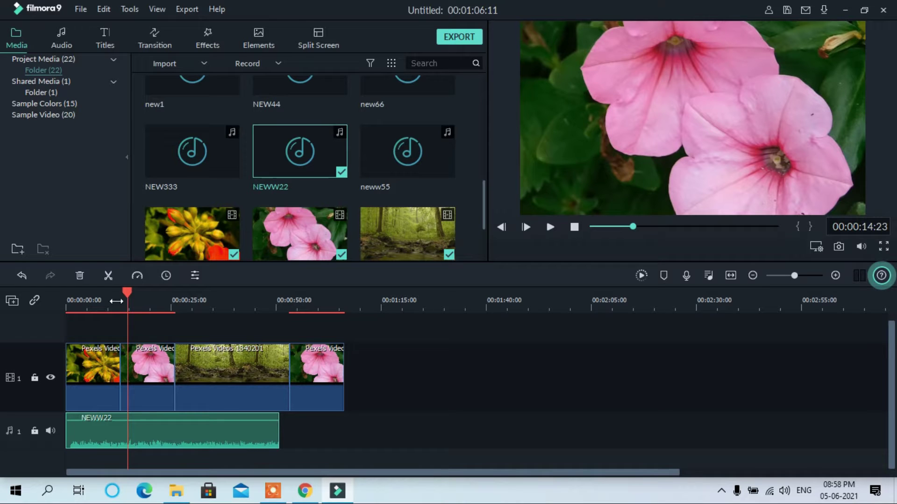
Play back the timeline from about 00:00:05:28 to check the music without the clips' own sound.
left_click_drag(124, 292, 91, 306)
left_click(161, 436)
left_click(549, 227)
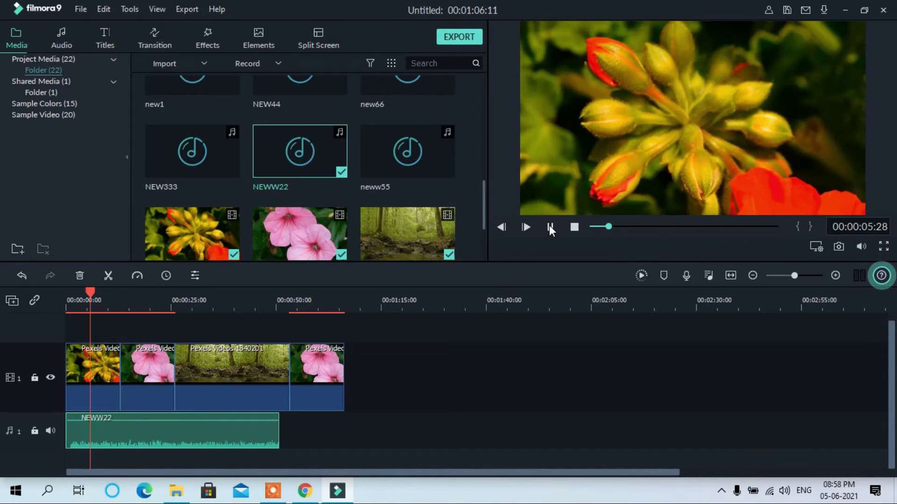
left_click(550, 226)
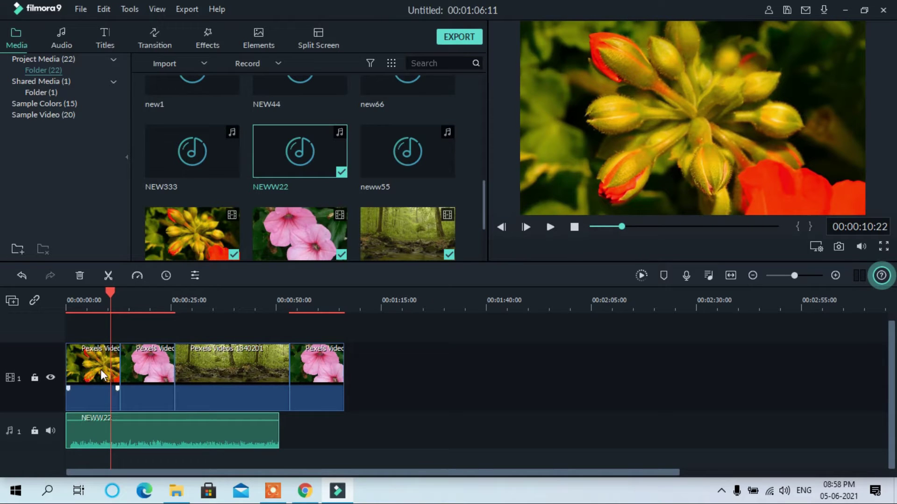
Select all four clips on video track 1 and mute them together.
left_click_drag(382, 366, 74, 373)
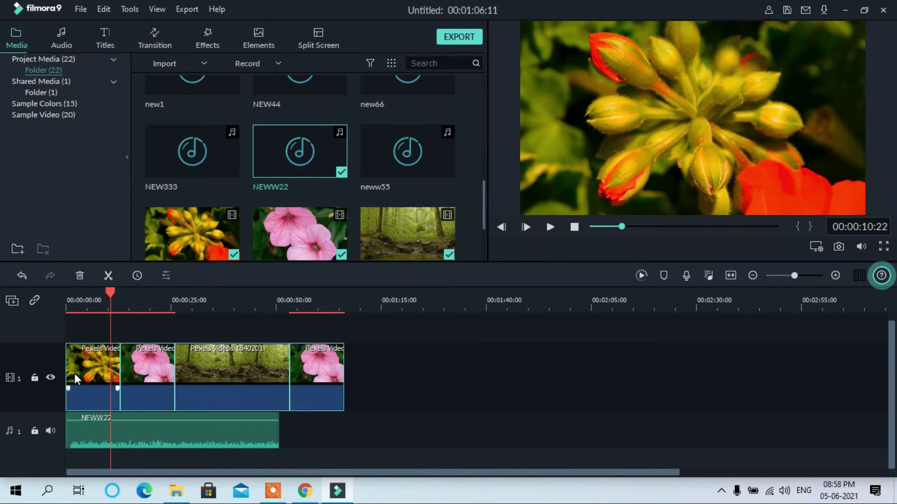
left_click(169, 432)
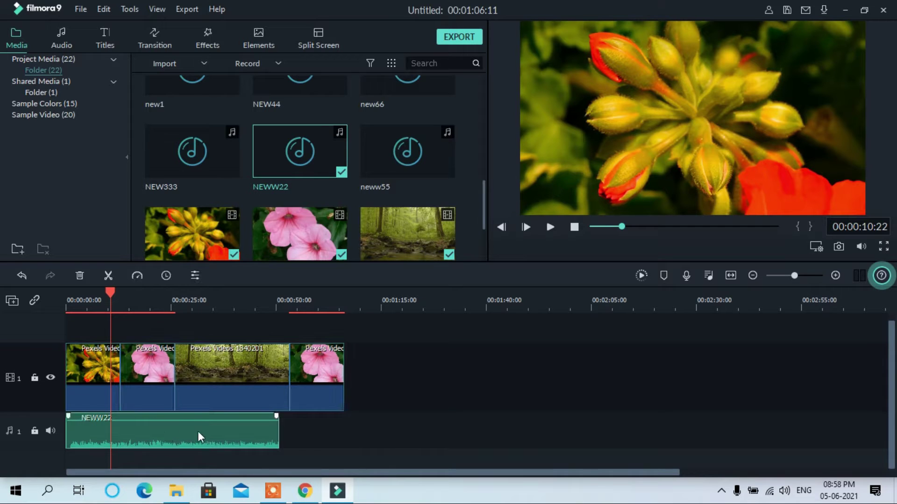
left_click_drag(376, 360, 80, 375)
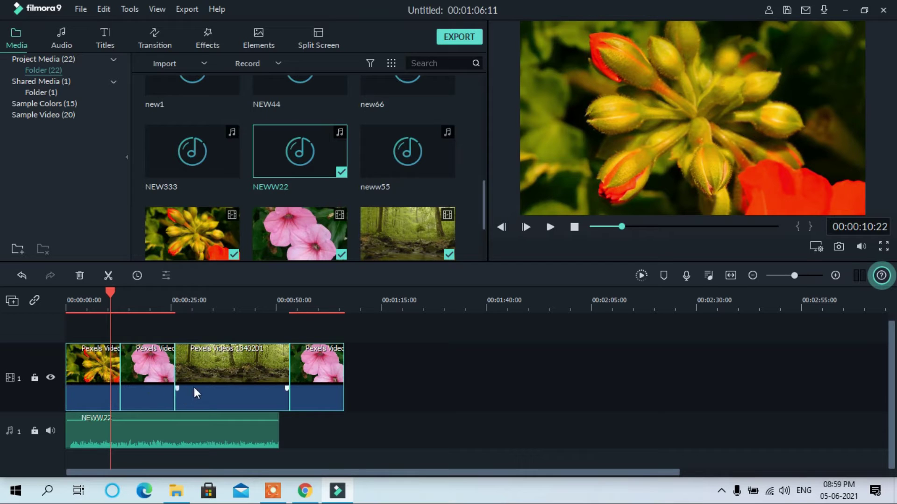
left_click_drag(386, 359, 72, 374)
right_click(149, 390)
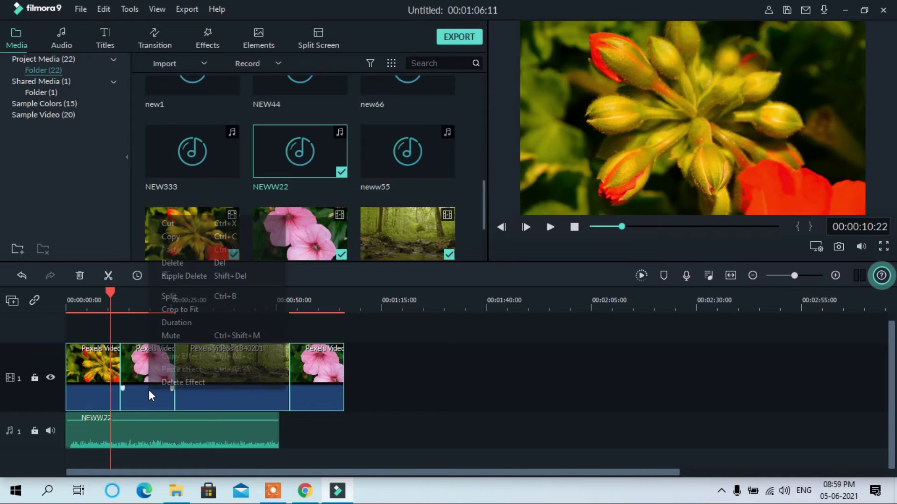
left_click(175, 336)
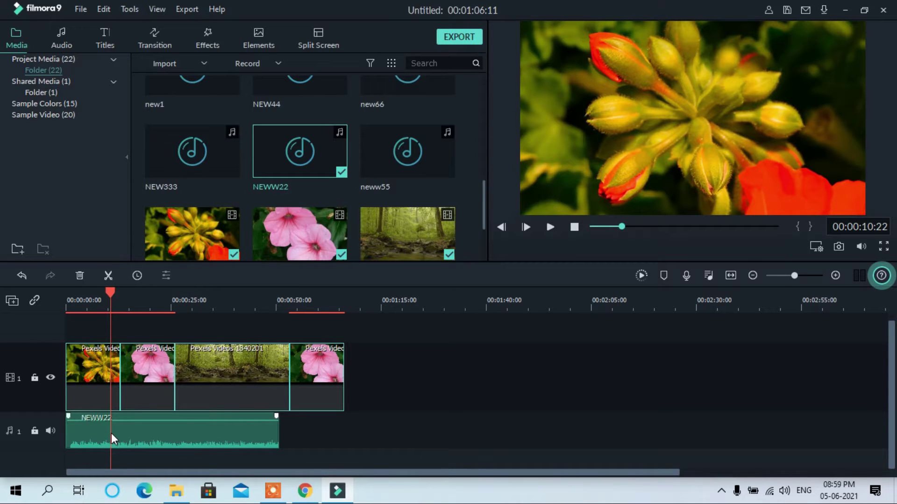
Cut off the part of NEWW22 before 00:00:01:21 by splitting, and move the remaining audio to the start of audio track 1.
left_click_drag(111, 291, 93, 313)
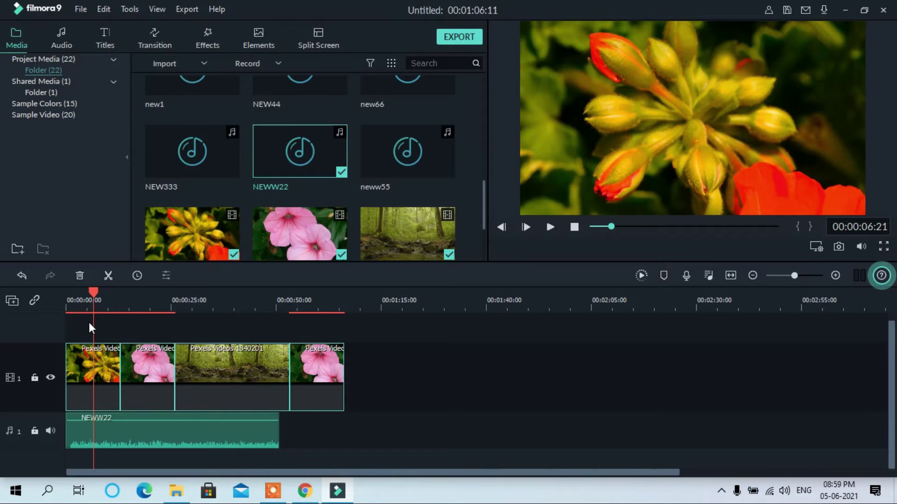
left_click_drag(92, 290, 73, 296)
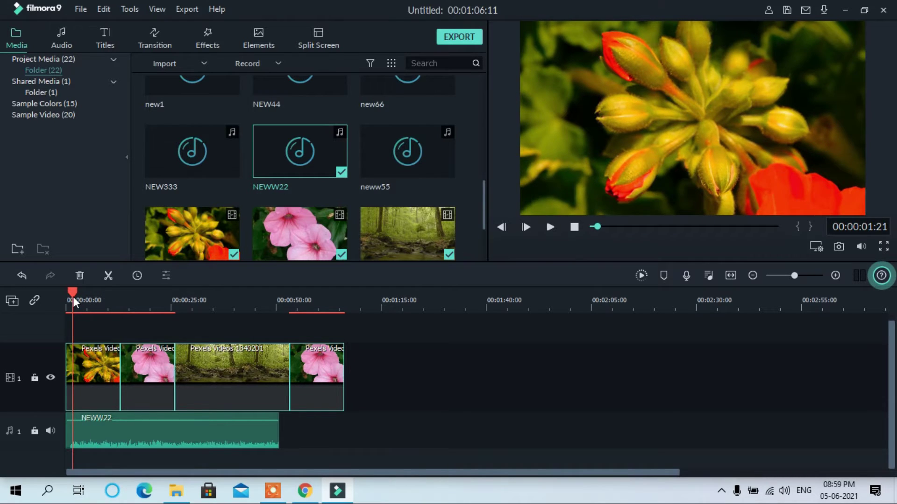
right_click(110, 430)
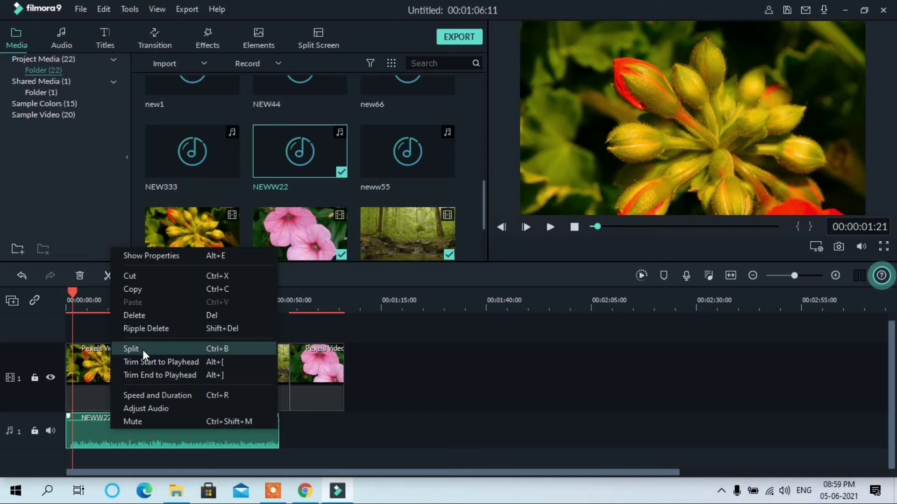
left_click(142, 349)
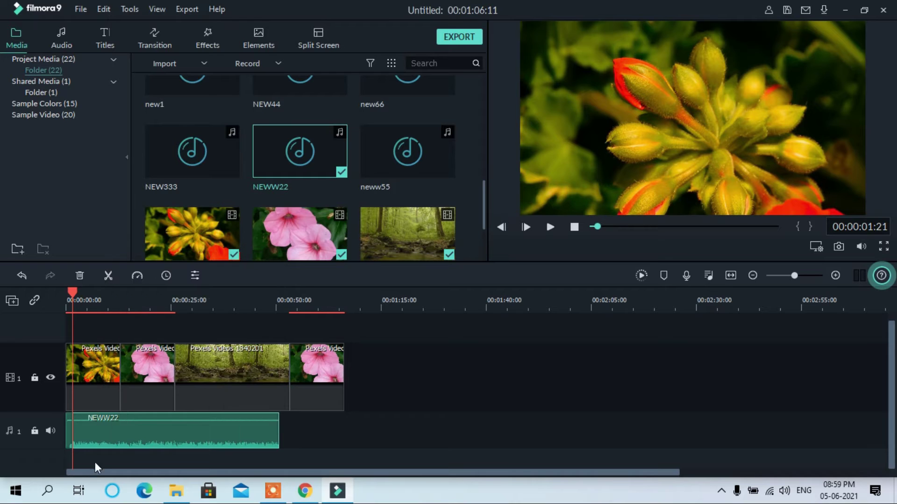
left_click(69, 435)
key("Delete")
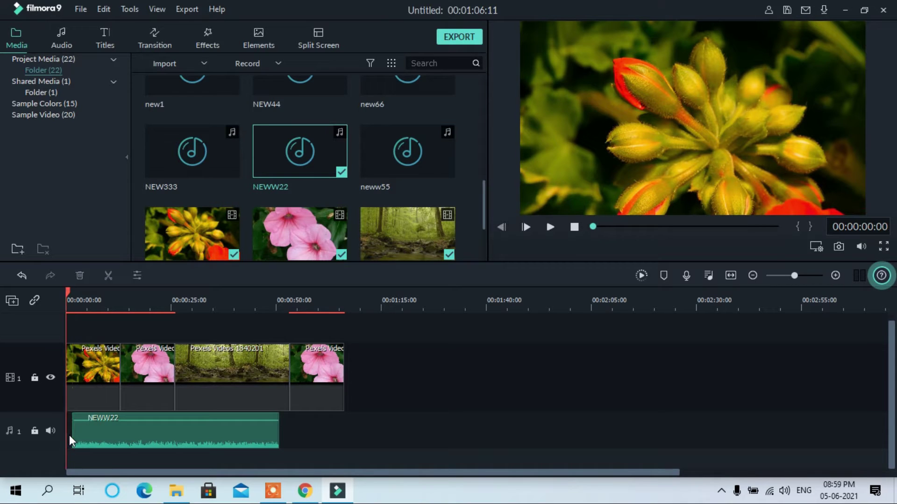
left_click_drag(127, 428, 121, 428)
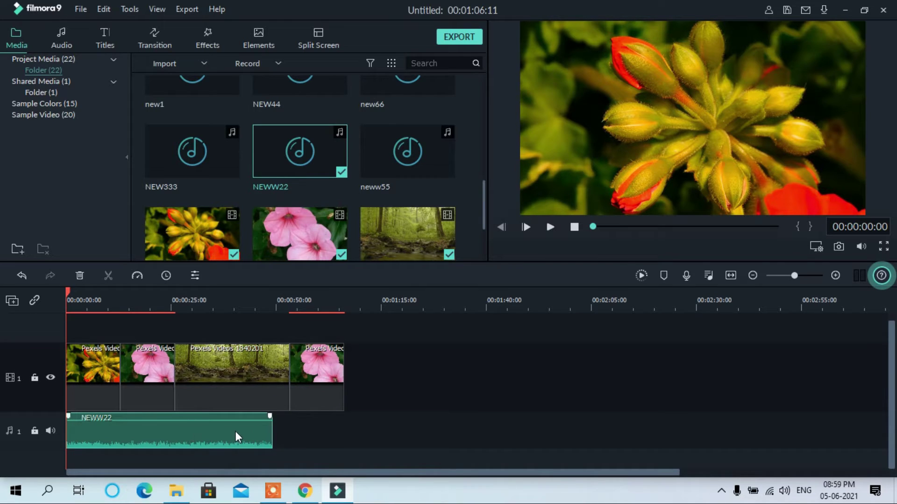
Add the neww55 music to audio track 1 directly after NEWW22.
left_click(191, 164)
left_click_drag(382, 164, 312, 407)
left_click_drag(284, 414, 278, 414)
Cut off the part of neww55 before 00:01:21:12 by splitting, and move the remaining audio directly after NEWW22.
left_click_drag(184, 308, 408, 312)
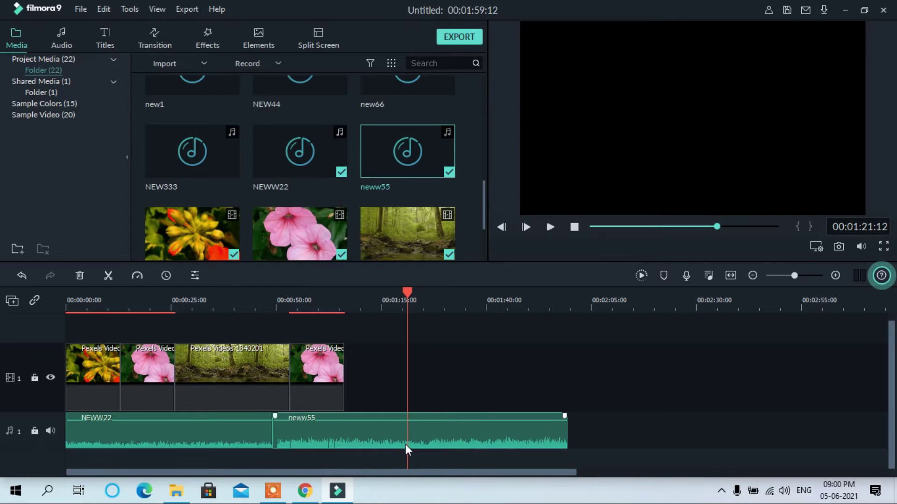
right_click(426, 435)
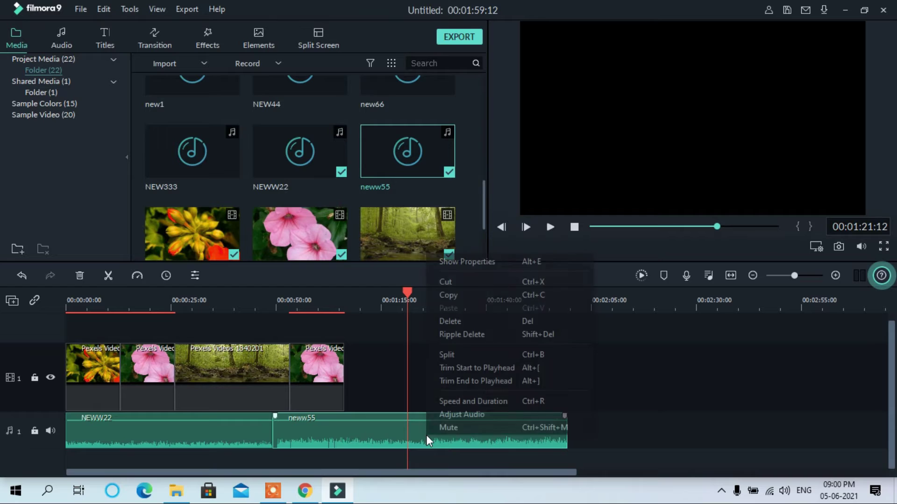
left_click(447, 355)
left_click(373, 439)
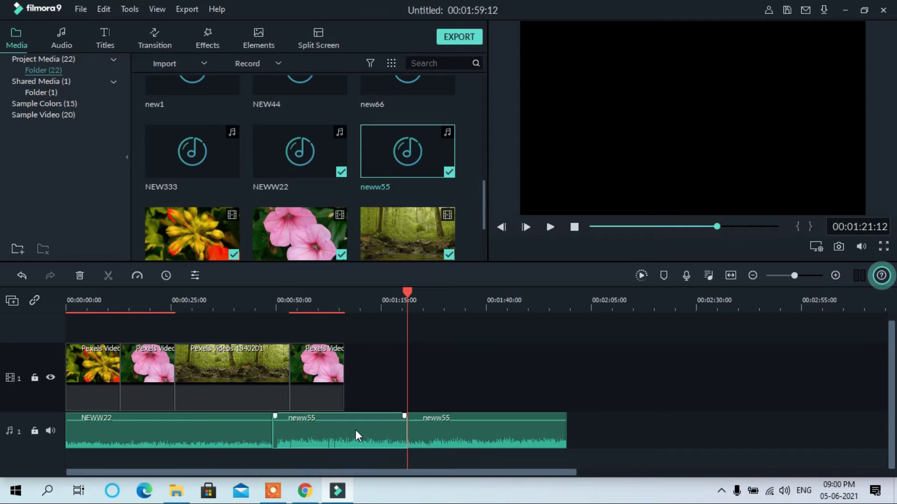
key("Delete")
left_click(439, 430)
left_click_drag(475, 430, 362, 443)
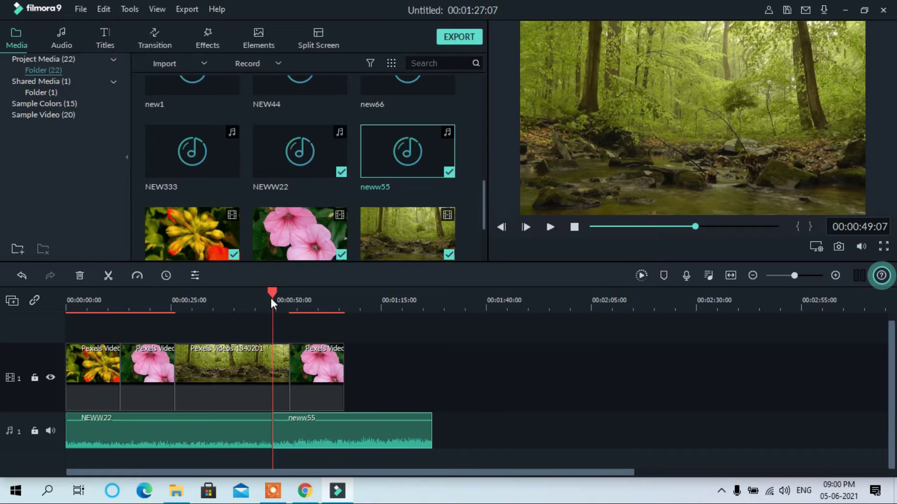
Split neww55 at 00:01:06:12, where the last video clip ends, and delete the part beyond it.
left_click_drag(271, 291, 345, 293)
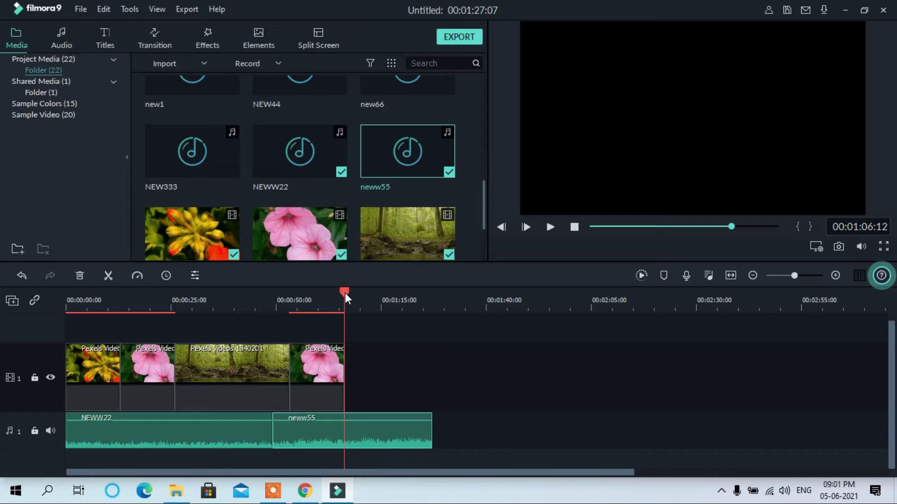
right_click(372, 425)
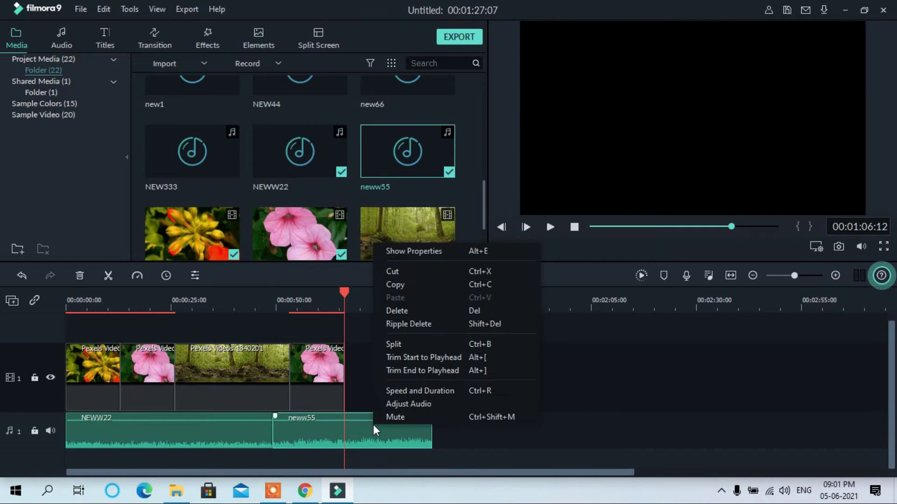
left_click(402, 344)
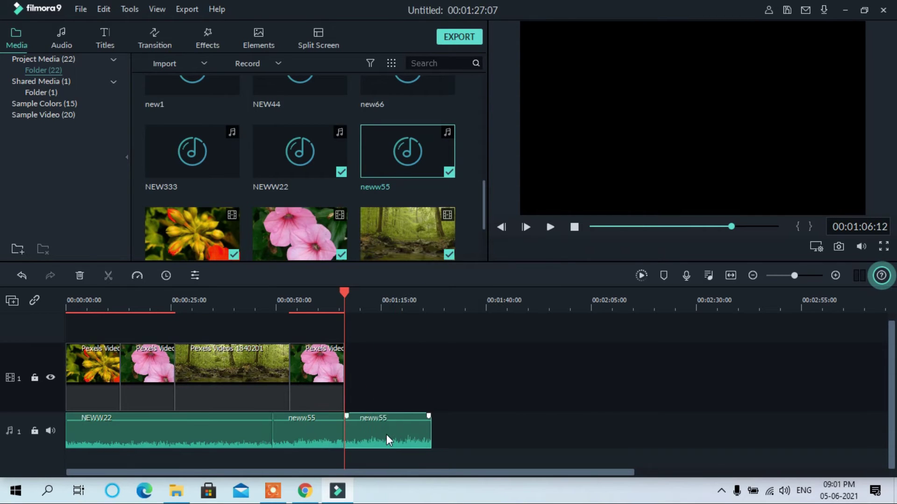
key("Delete")
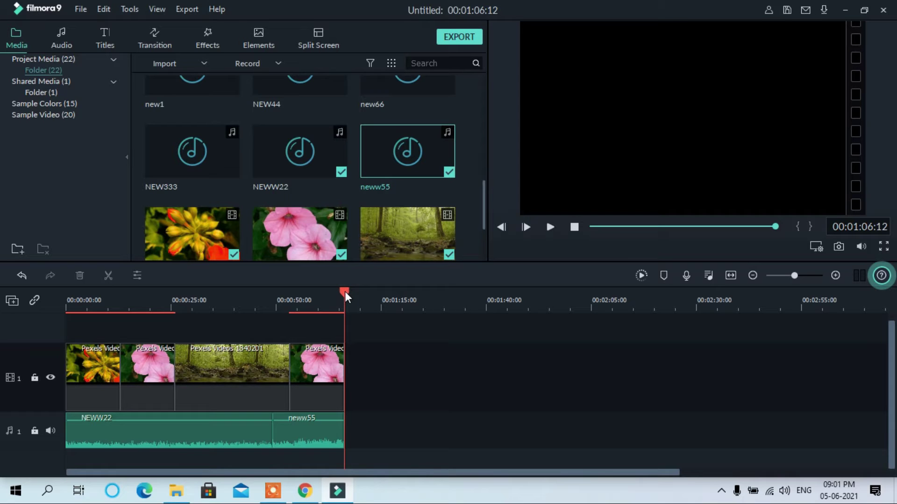
Play the project from the start and again near its end to check the clips with the background music.
left_click_drag(345, 291, 55, 294)
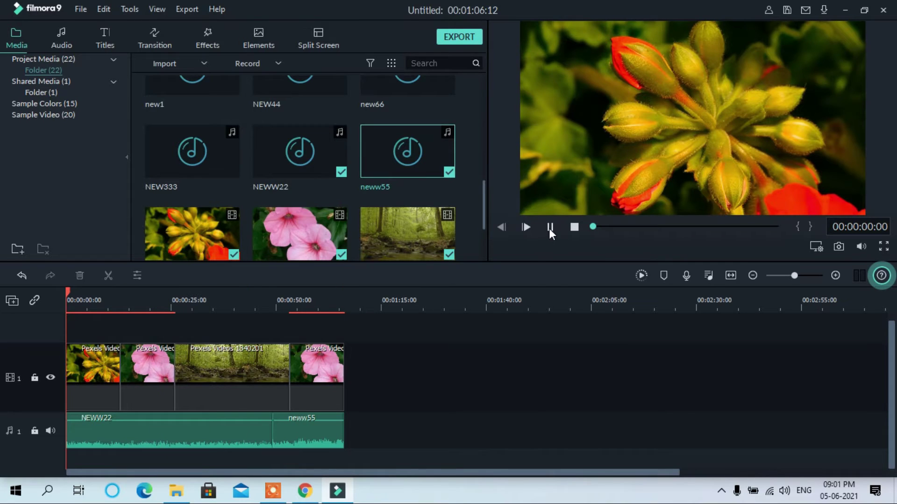
left_click(549, 228)
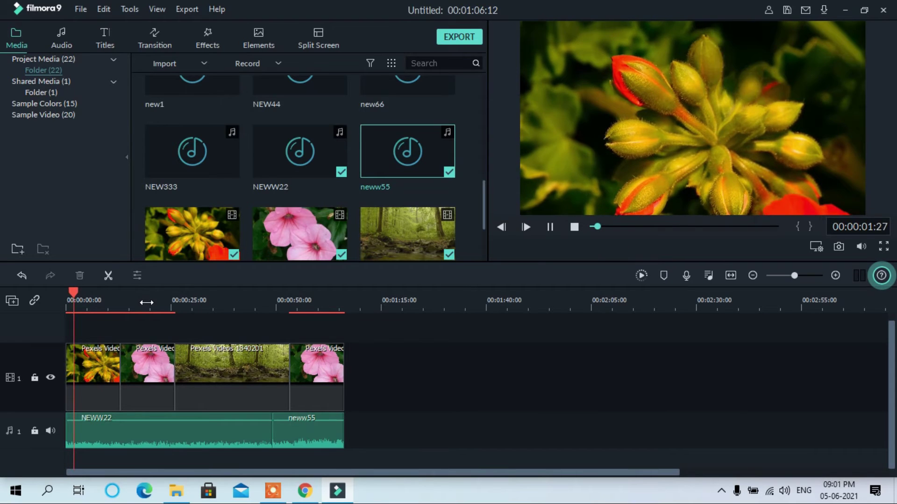
left_click(145, 300)
left_click_drag(147, 301, 296, 296)
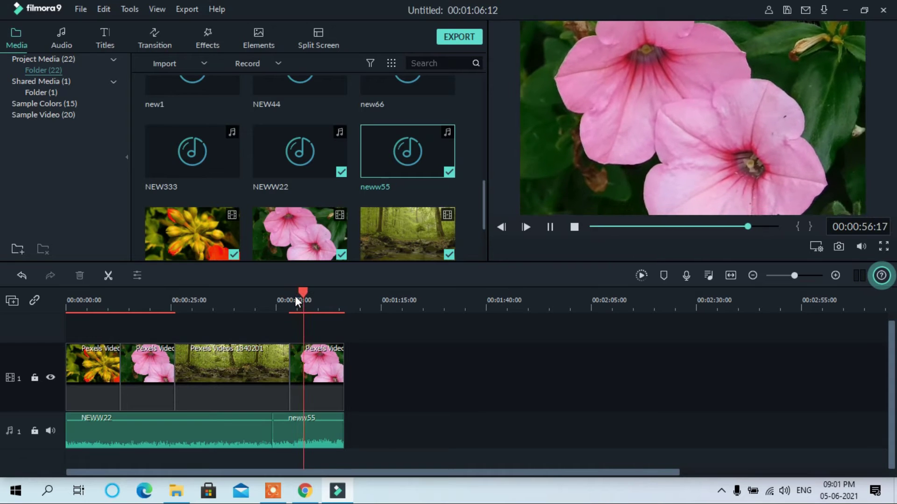
left_click(550, 228)
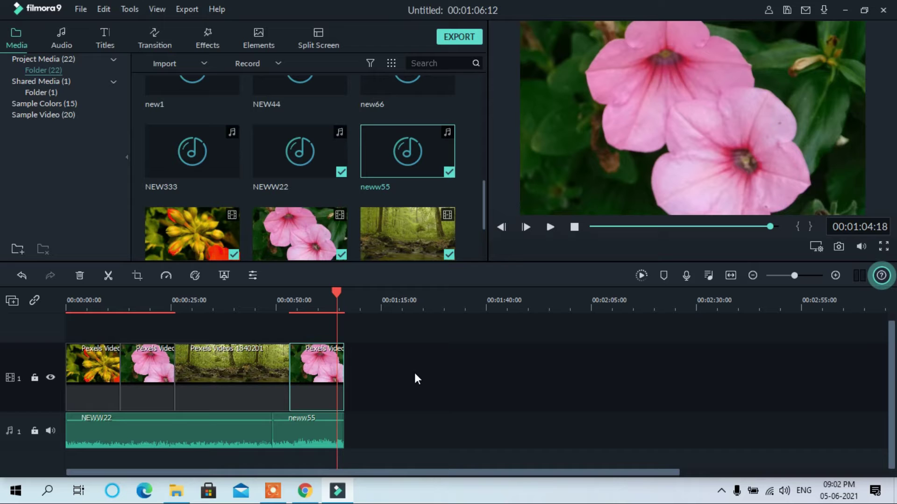
Select all four video clips and preview the 70s, 1977 and Aegean filters from the effects library.
left_click_drag(404, 358, 88, 381)
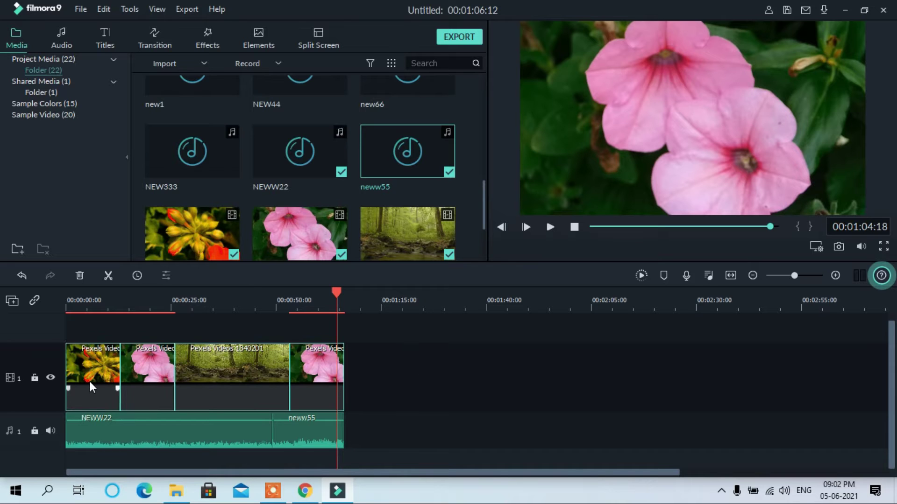
left_click(207, 41)
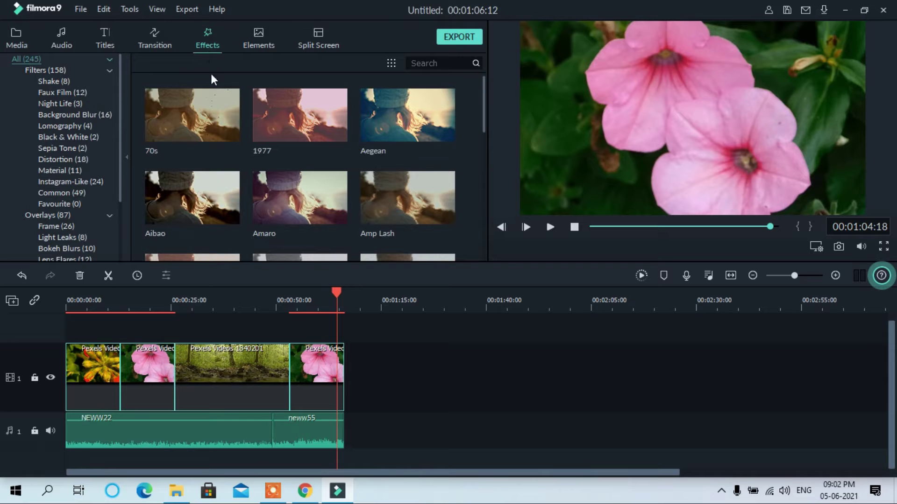
scroll(290, 129, "down", 5)
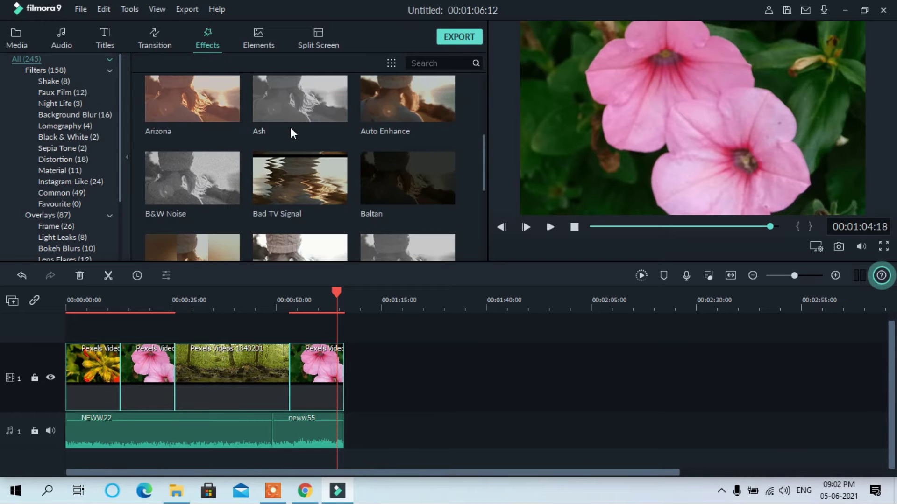
scroll(290, 129, "up", 5)
left_click(201, 120)
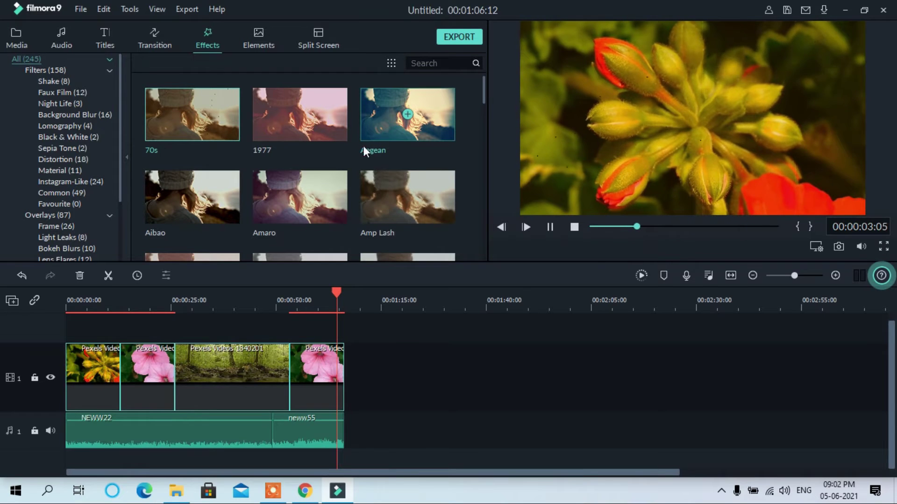
left_click(312, 125)
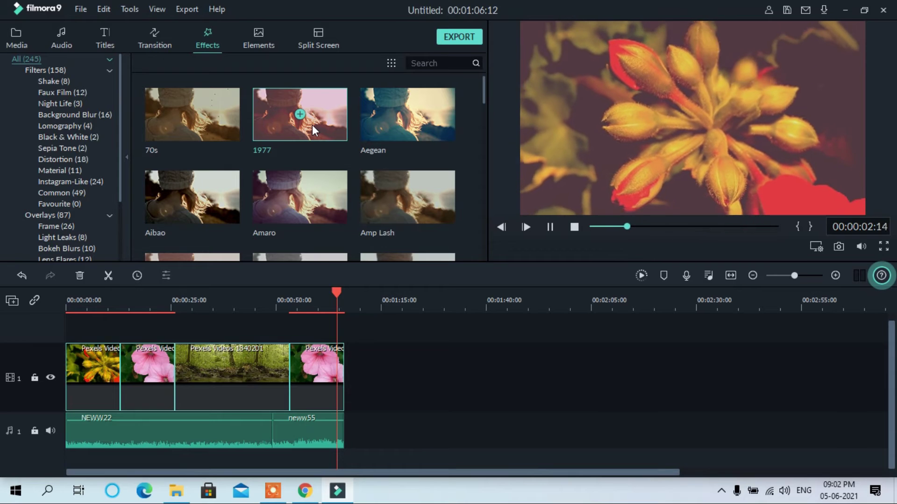
left_click(427, 112)
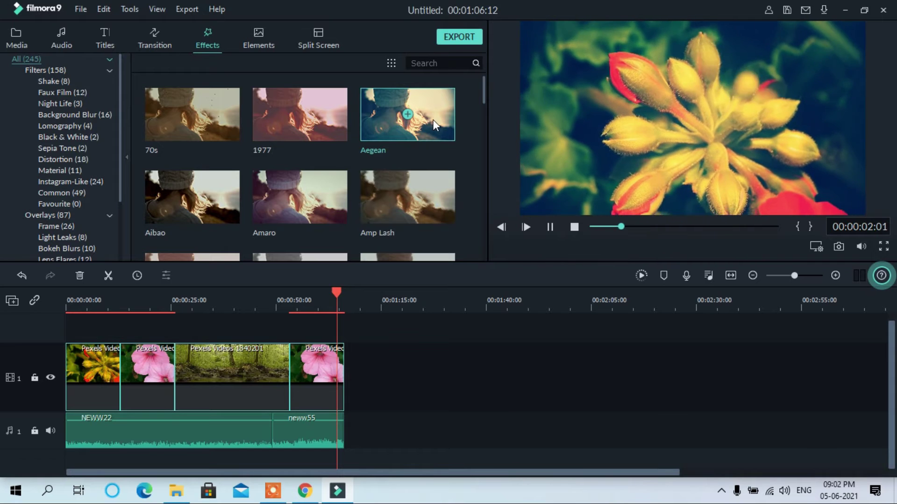
Add the Aegean filter at the start of video track 2, lengthen it over most of the first clip, and preview it.
left_click_drag(428, 108, 80, 319)
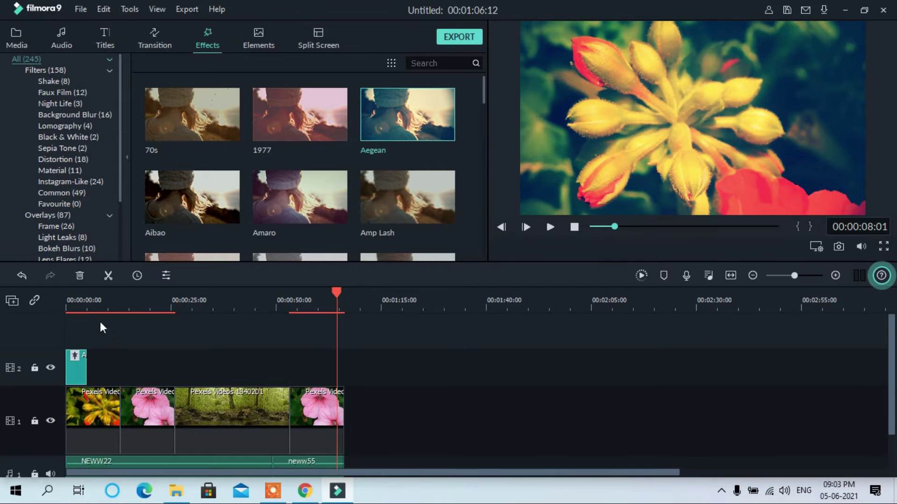
left_click(65, 297)
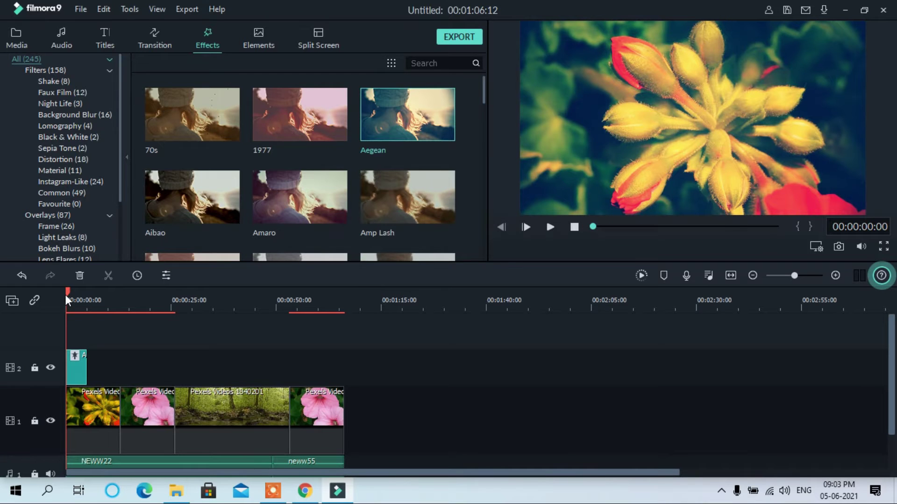
left_click_drag(86, 370, 107, 370)
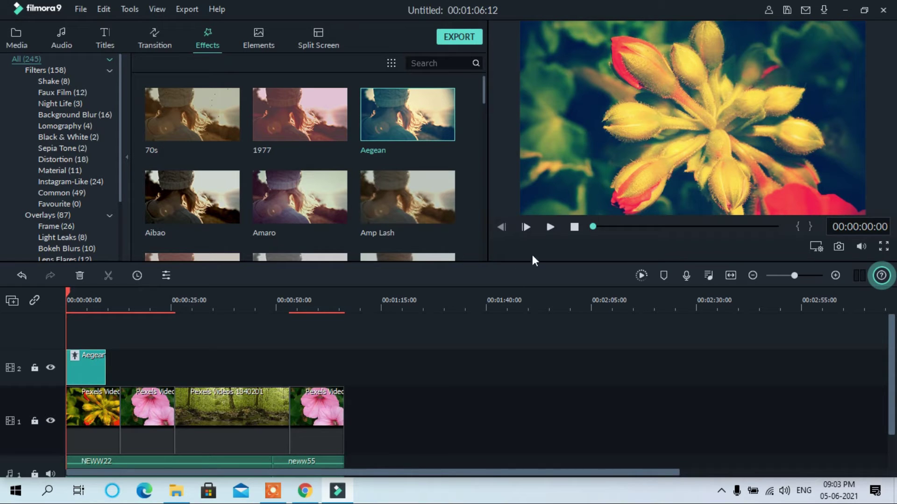
left_click(550, 226)
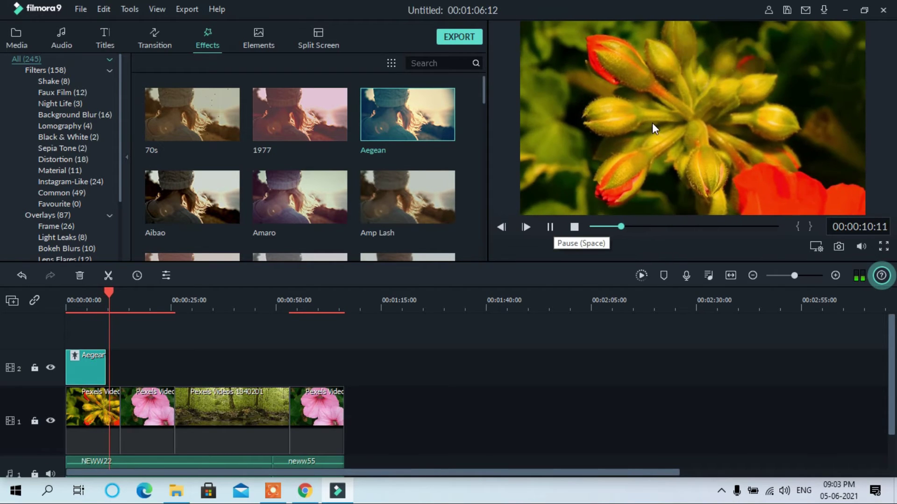
left_click(550, 227)
Extend the Aegean filter over all four clips for a preview, and delete it from video track 2.
left_click_drag(105, 366, 344, 377)
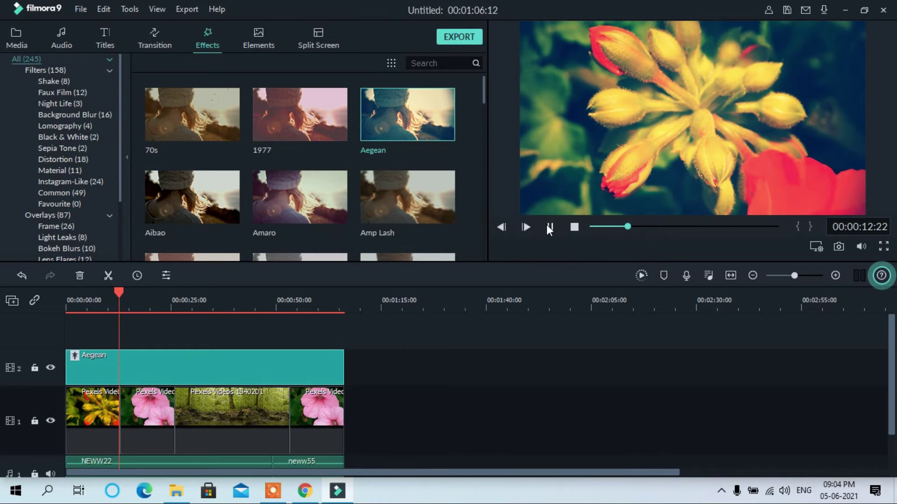
left_click(547, 227)
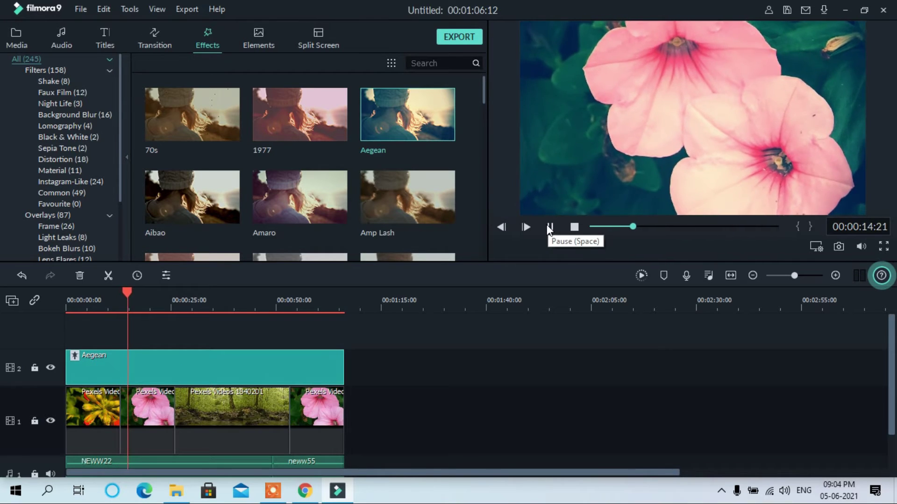
left_click(549, 227)
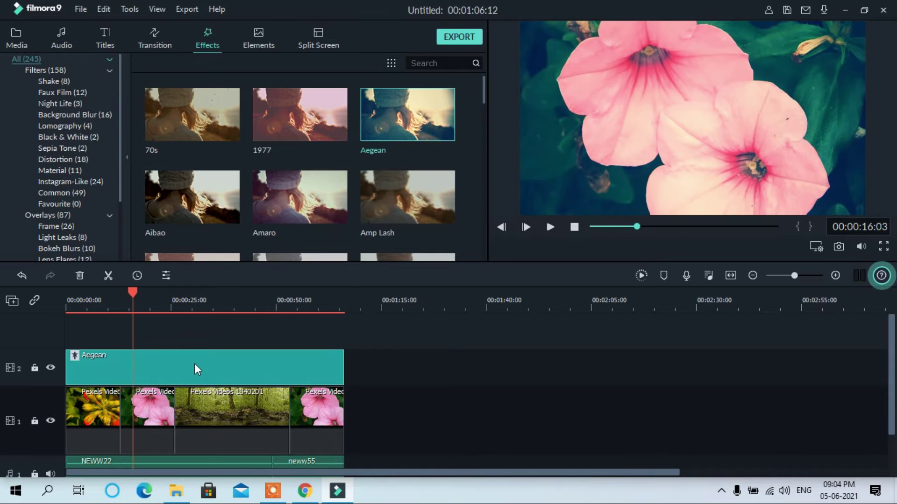
key("Delete")
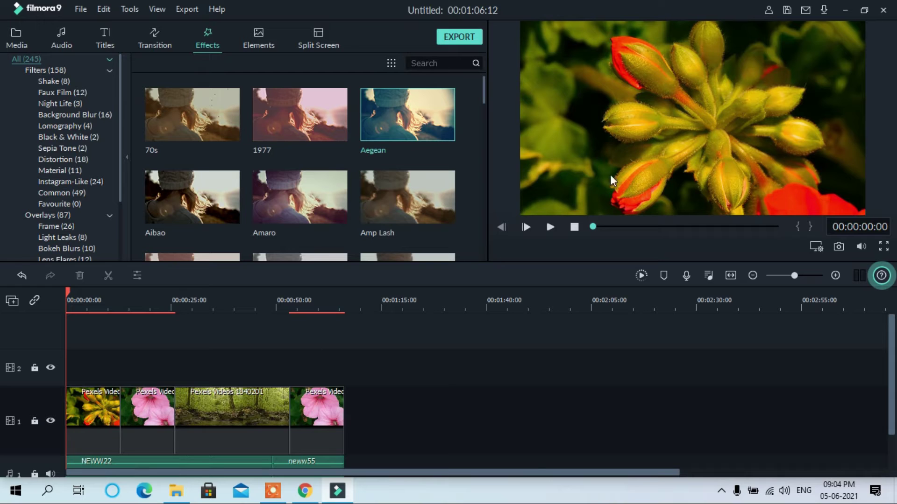
Add the Credit 2 title at the start of video track 2, above the first clip.
left_click(102, 42)
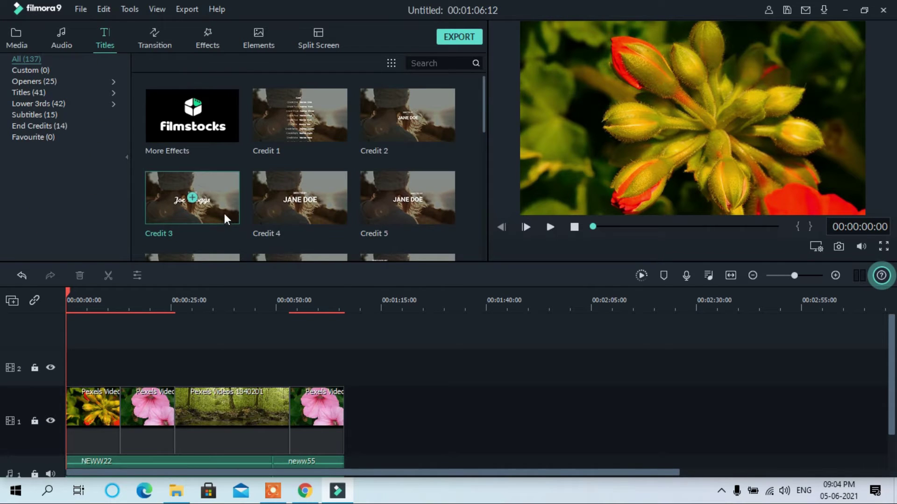
scroll(257, 194, "down", 3)
scroll(257, 195, "down", 20)
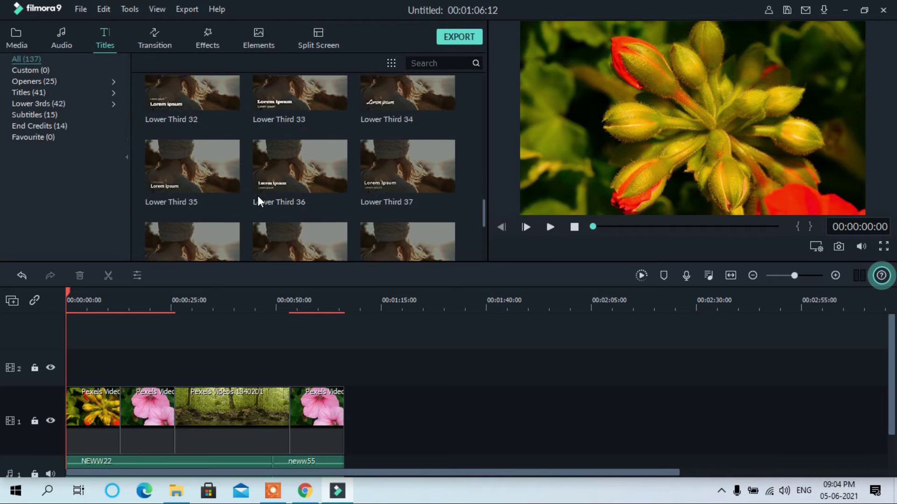
scroll(257, 195, "down", 15)
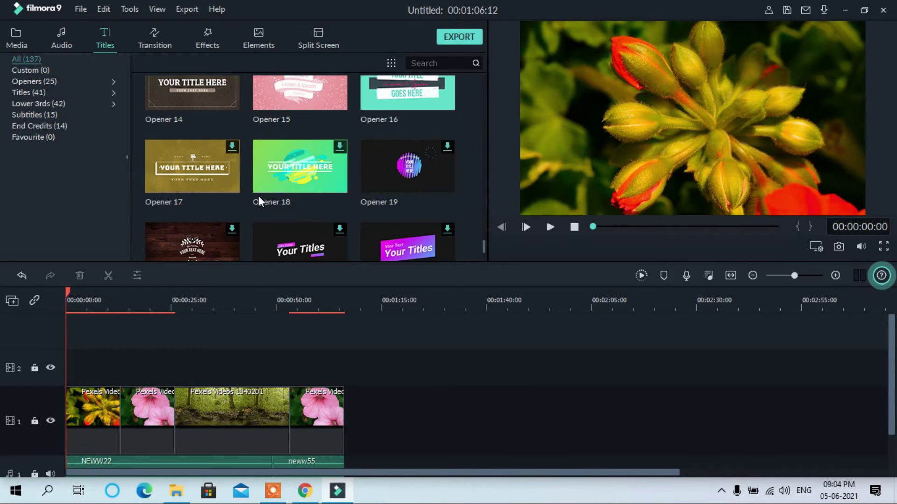
scroll(259, 195, "up", 20)
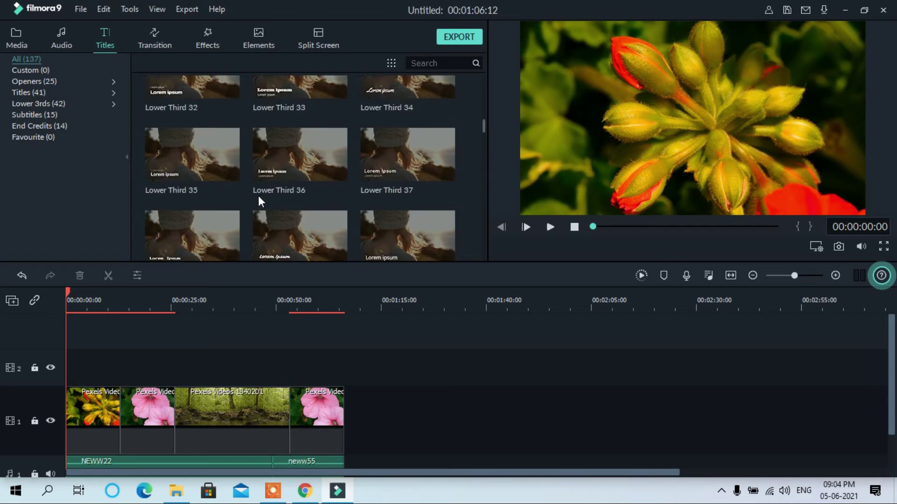
left_click_drag(388, 123, 177, 331)
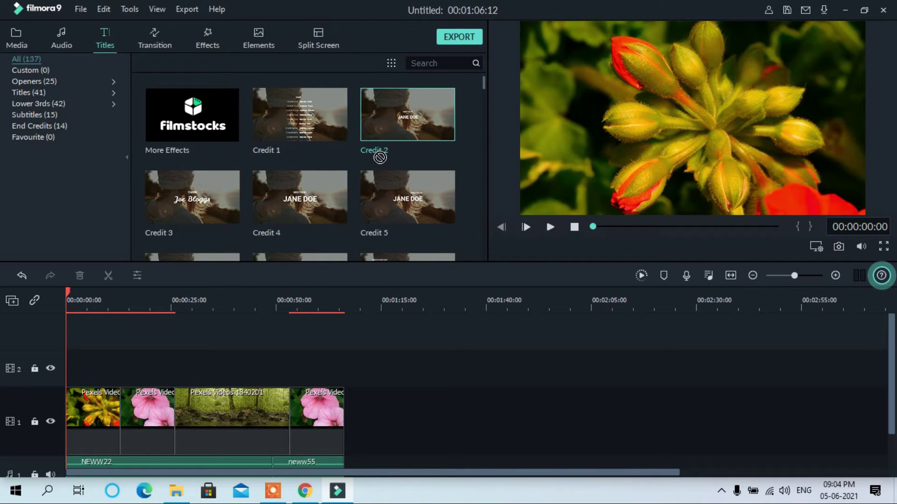
left_click_drag(206, 305, 71, 371)
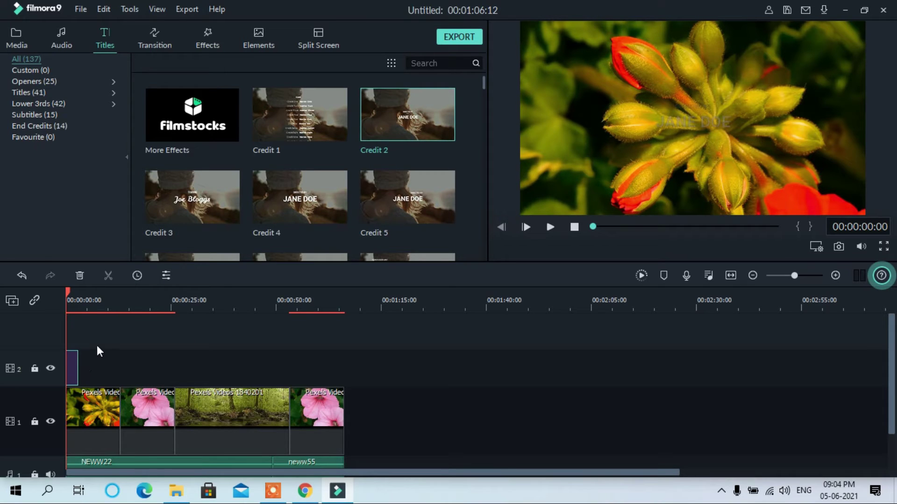
Replace the Credit 2 title's placeholder text with "WAY2WILL PRODUCTIONS".
double_click(72, 368)
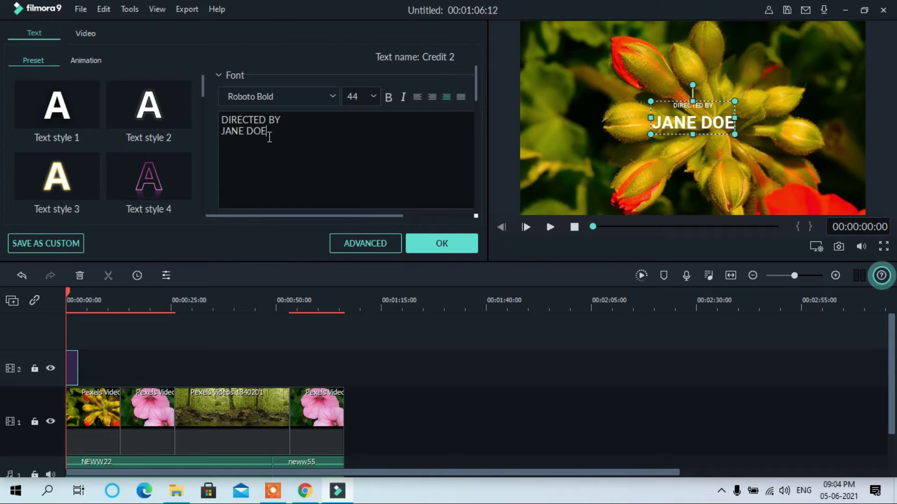
left_click_drag(267, 134, 214, 119)
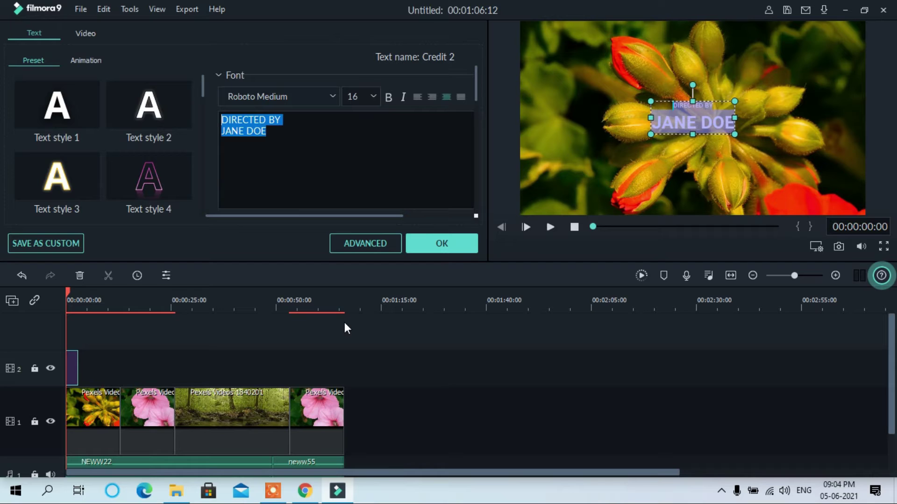
type("WAY2")
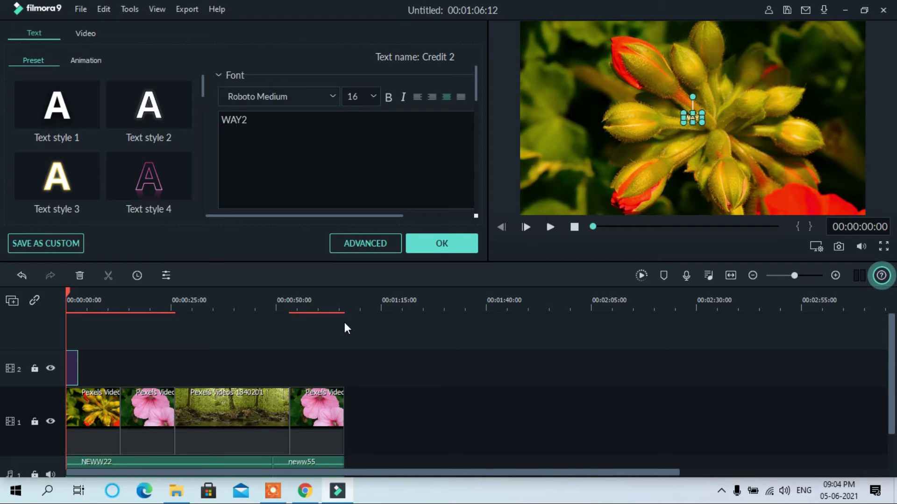
type("WILL P")
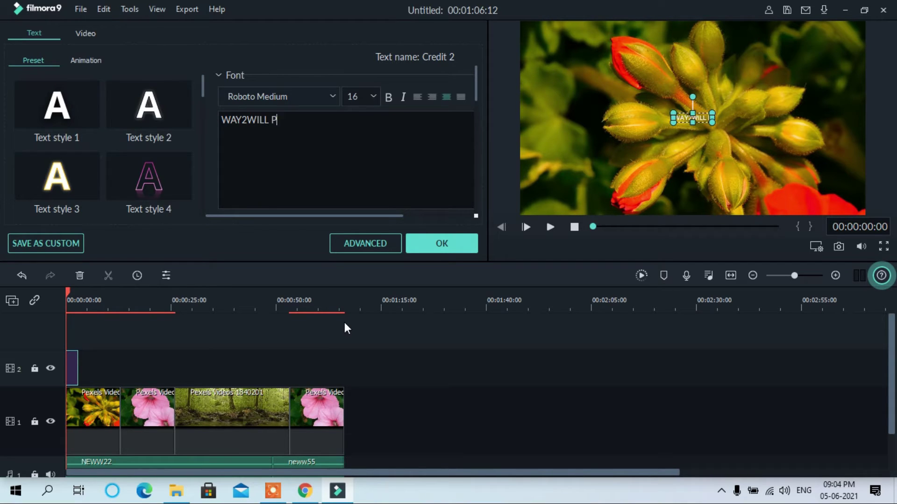
type("ROD")
type("UCTIONS")
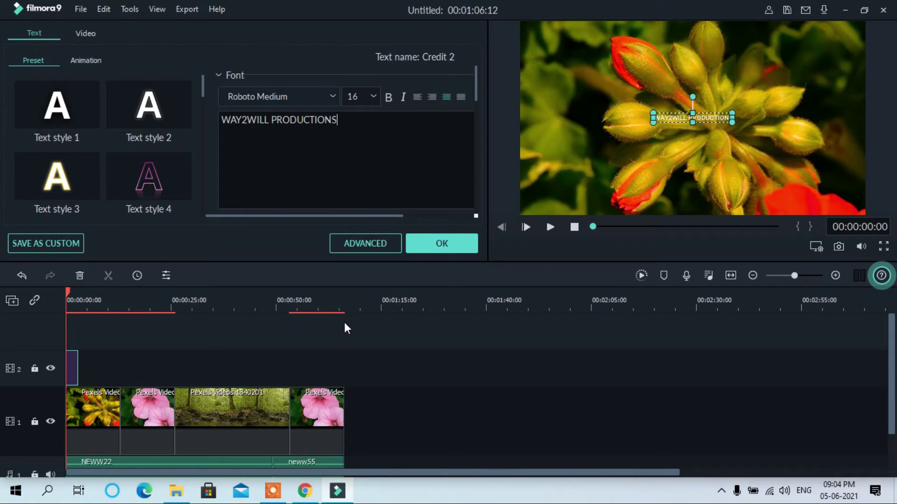
Set the font size of the whole "WAY2WILL PRODUCTIONS" text to 20.
left_click_drag(341, 120, 215, 119)
left_click(376, 96)
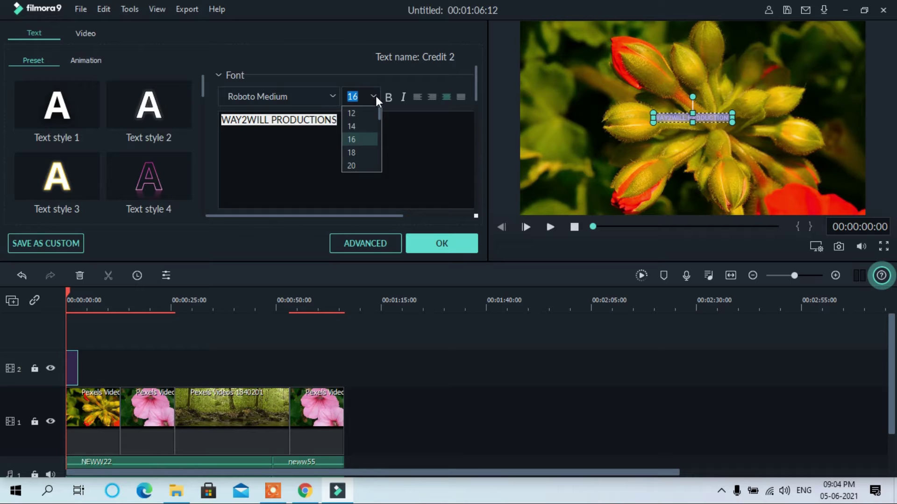
left_click(358, 166)
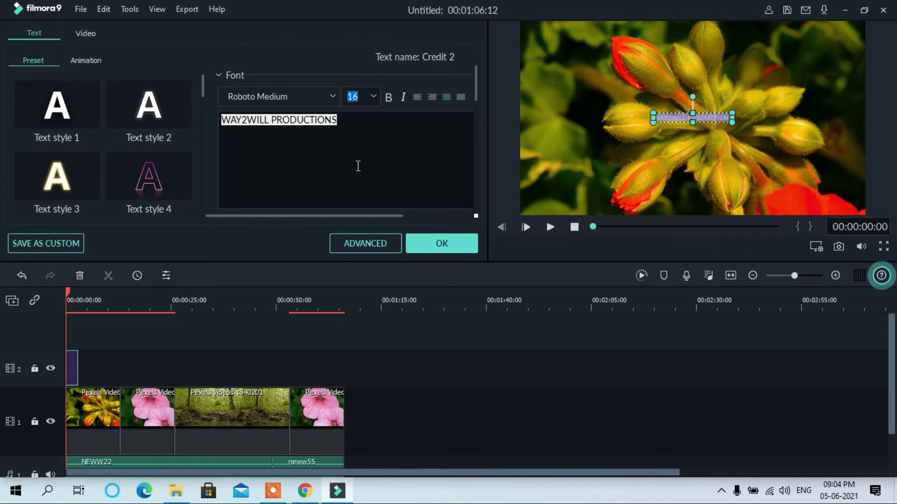
Enlarge the "WAY2WILL PRODUCTIONS" title text to font size 48 and make it bold.
left_click(379, 99)
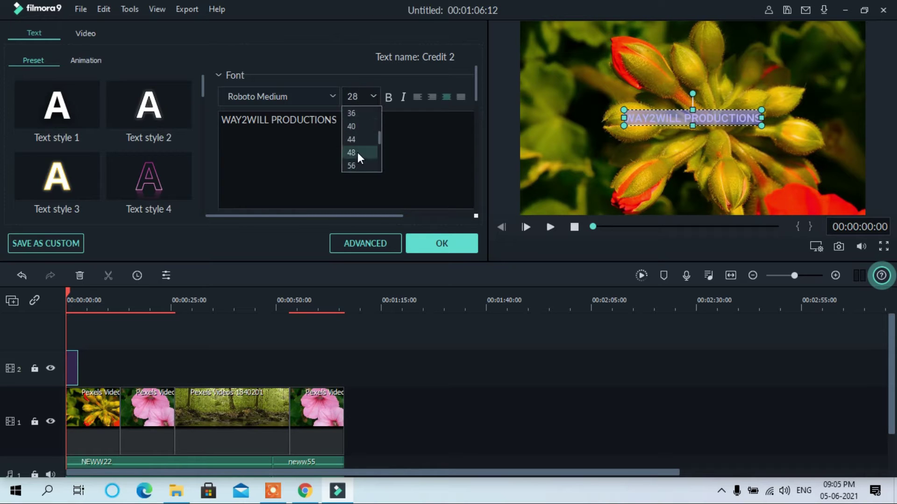
left_click(357, 152)
left_click(390, 98)
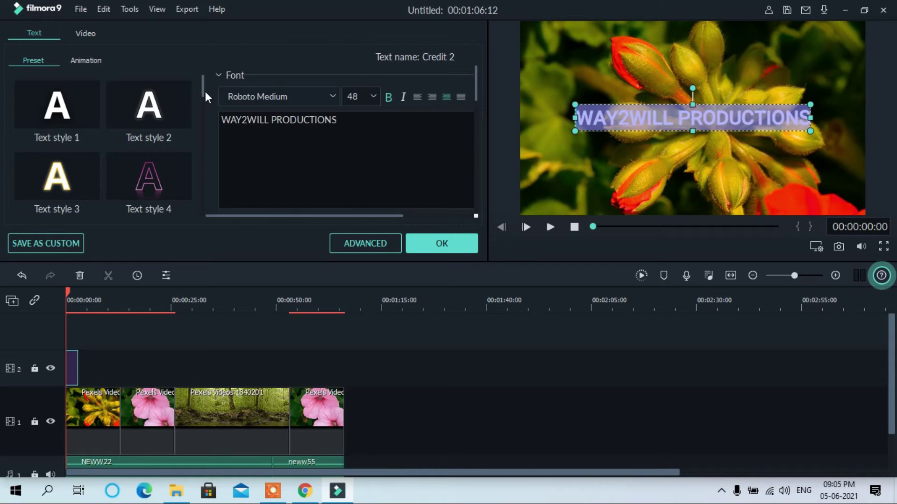
Try several preset text styles on the title, including Text style 20, and apply Text style 15.
left_click_drag(204, 92, 201, 195)
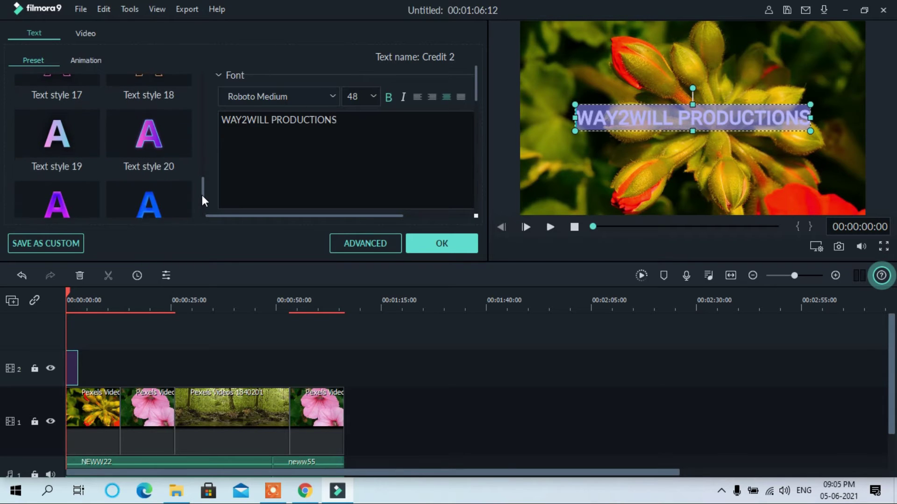
left_click(155, 134)
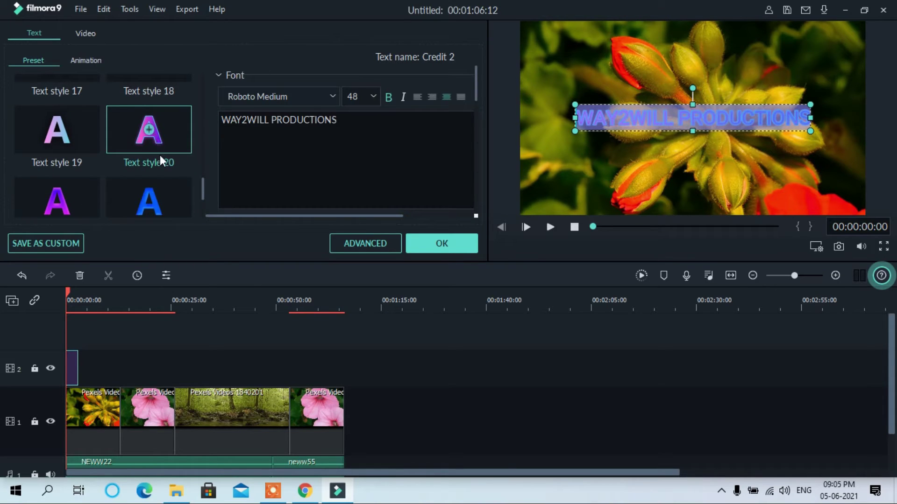
left_click(157, 195)
left_click(158, 139)
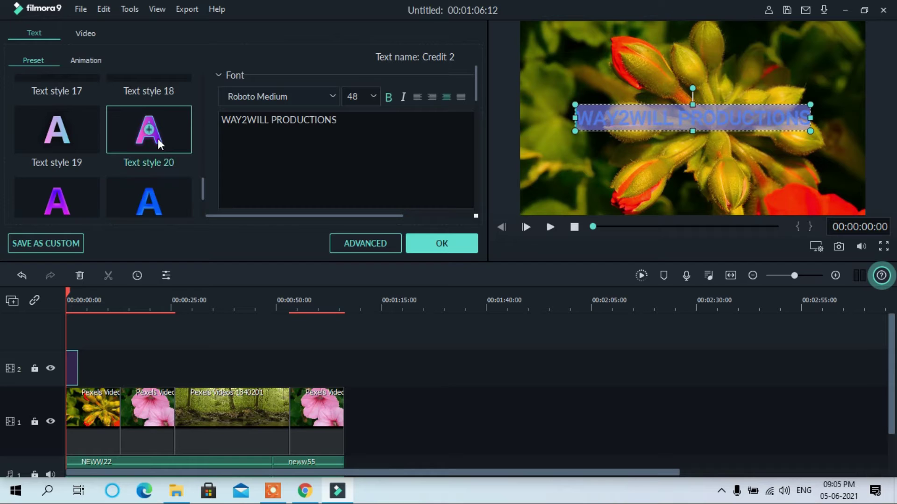
scroll(158, 156, "down", 2)
scroll(159, 156, "up", 5)
scroll(158, 156, "down", 1)
left_click(63, 178)
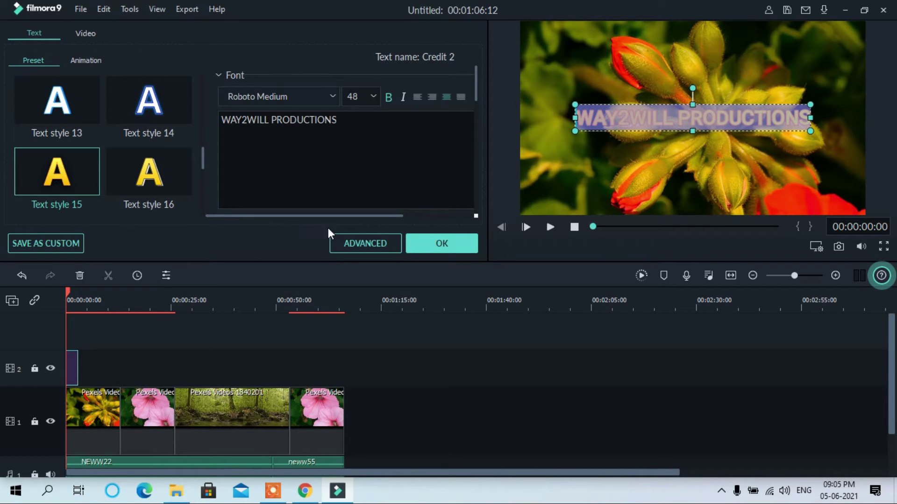
left_click(433, 243)
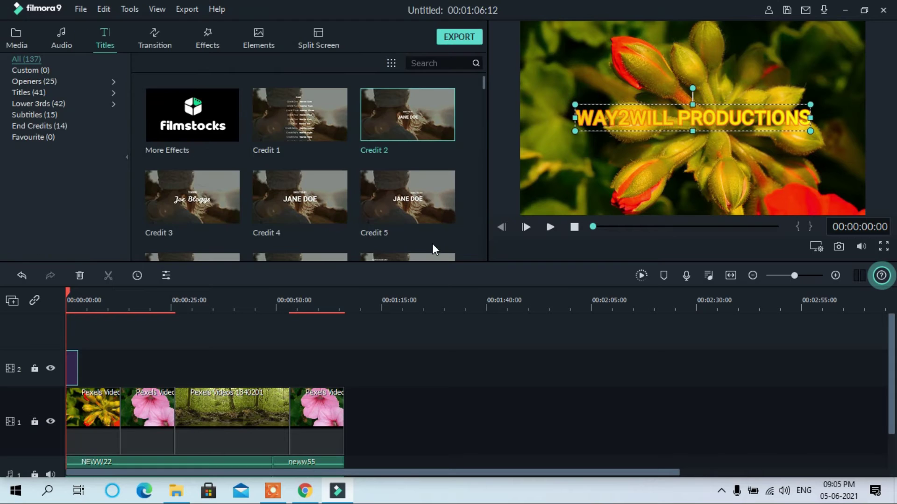
Move the title to the lower centre of the video frame and extend it over all four clips for a preview.
left_click(672, 119)
left_click_drag(678, 129, 680, 208)
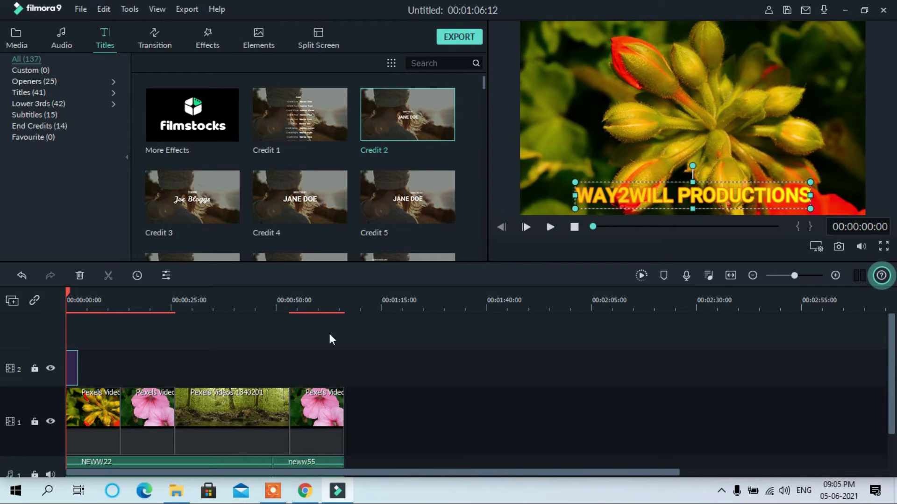
left_click_drag(77, 368, 344, 375)
left_click(551, 227)
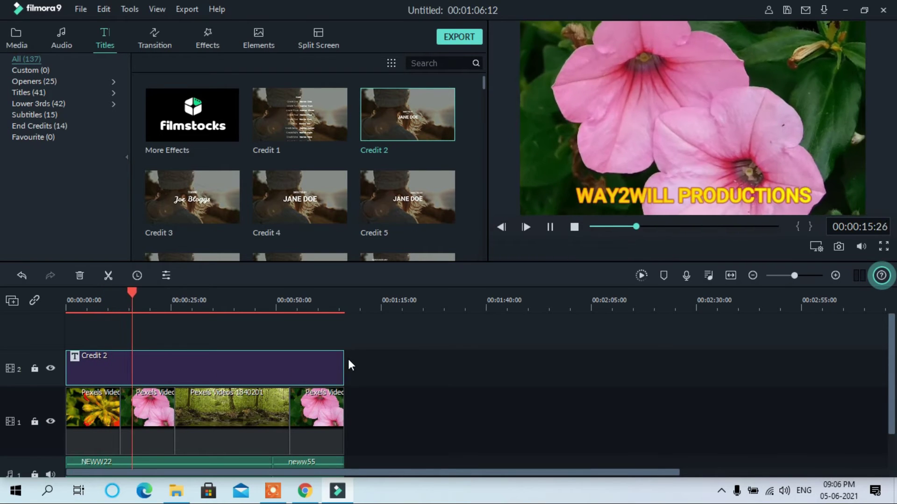
Delete the Credit 2 title from video track 2.
left_click(270, 372)
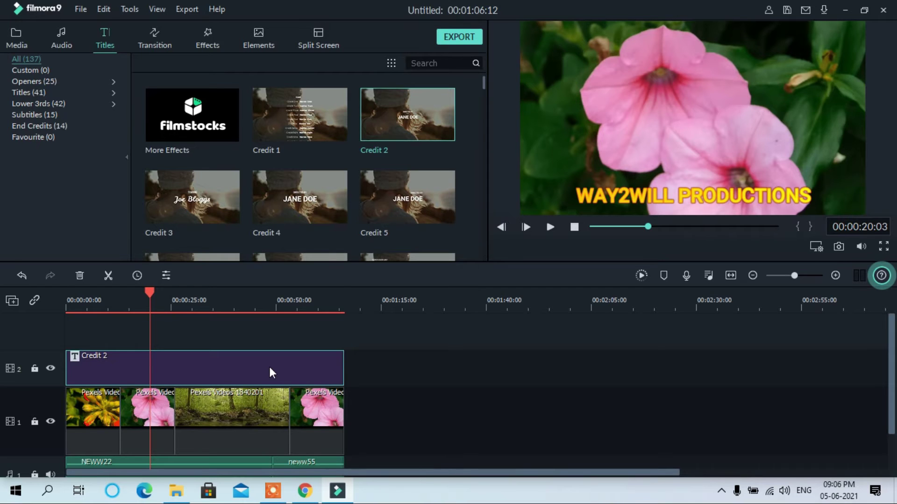
key("Delete")
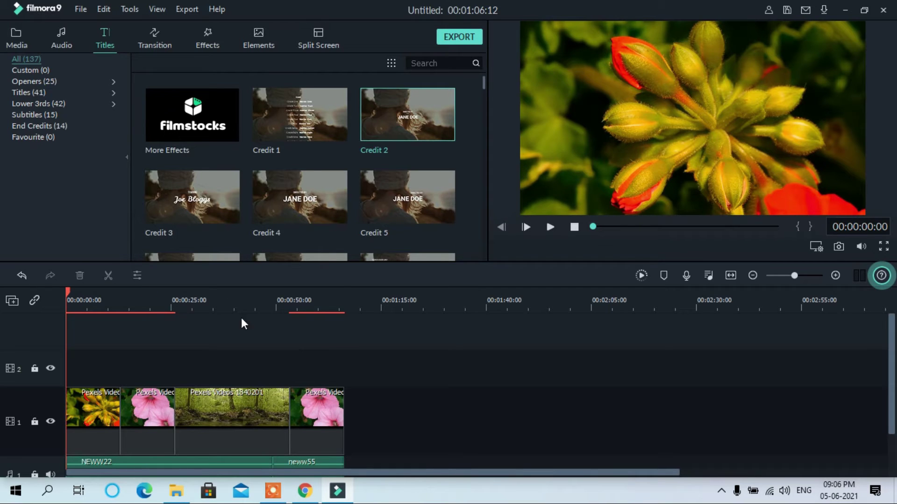
Open the audio settings of the NEWW22 music clip and enable background noise removal.
scroll(252, 314, "down", 1)
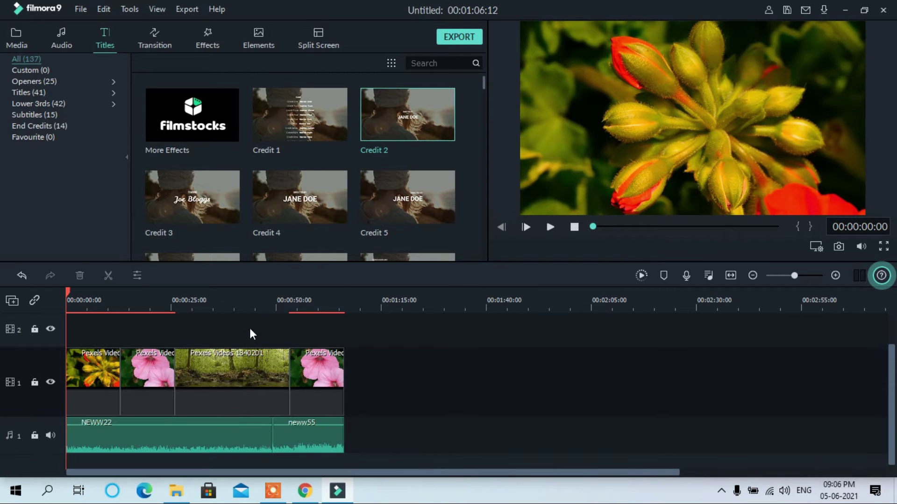
left_click(218, 433)
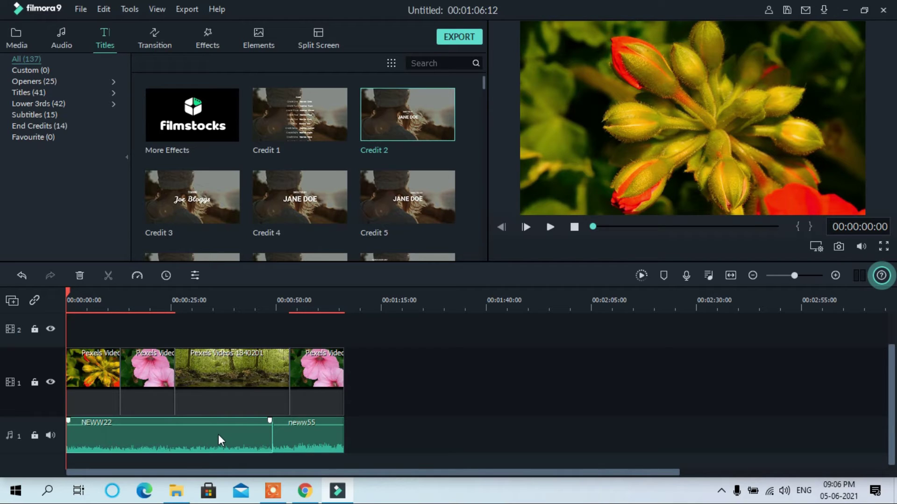
double_click(218, 435)
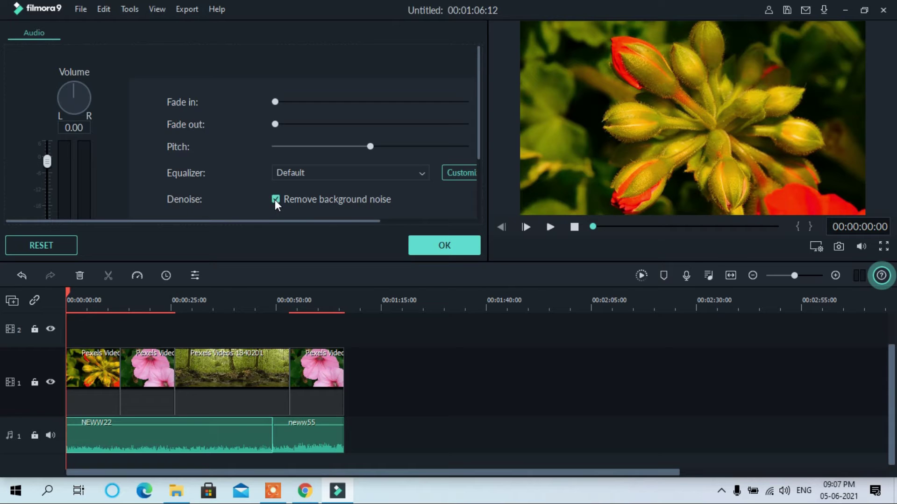
left_click(436, 246)
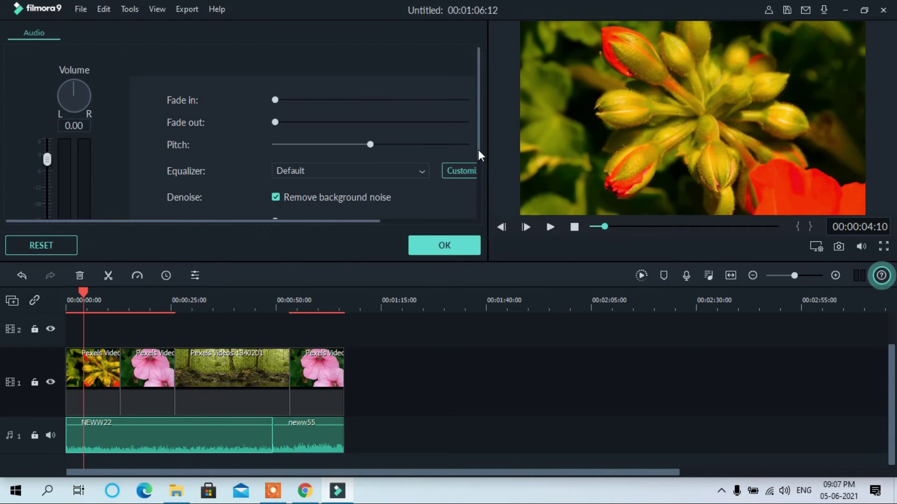
Try different denoise strengths on the NEWW22 clip and apply the Strong level.
left_click_drag(479, 150, 473, 198)
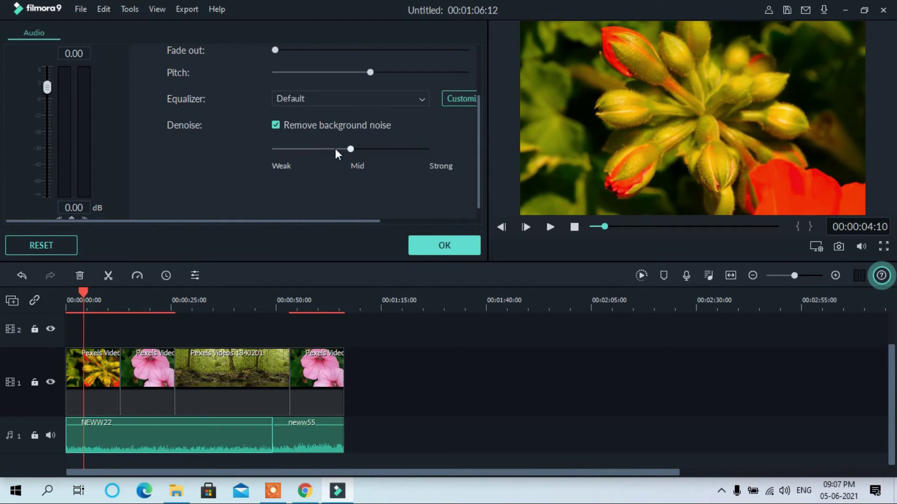
left_click(425, 149)
left_click_drag(424, 149, 266, 149)
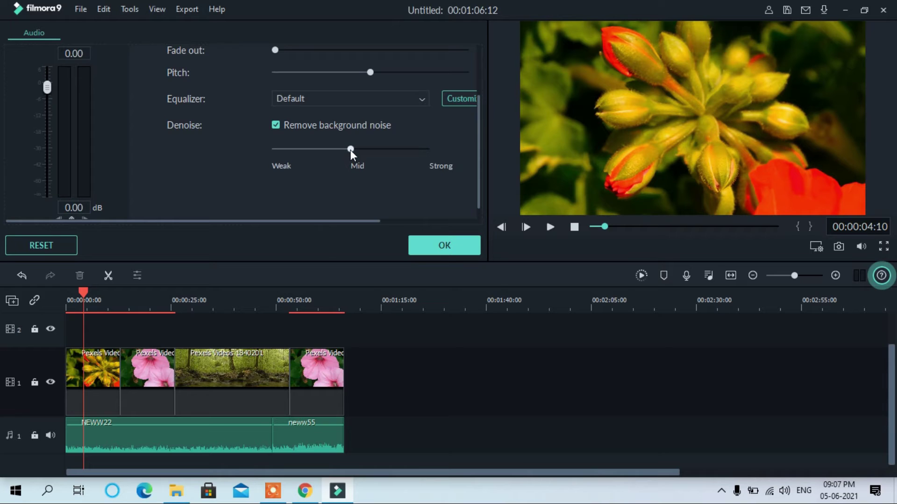
left_click(427, 149)
left_click(455, 244)
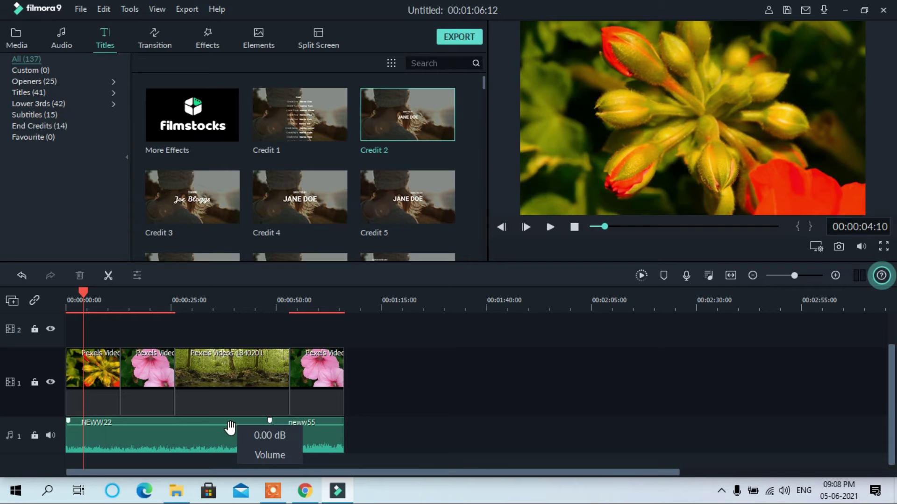
Lower the NEWW22 clip's volume to -1.23 dB directly on the timeline.
mouse_move(230, 427)
left_mouse_down()
mouse_move(229, 439)
mouse_move(228, 427)
left_mouse_up()
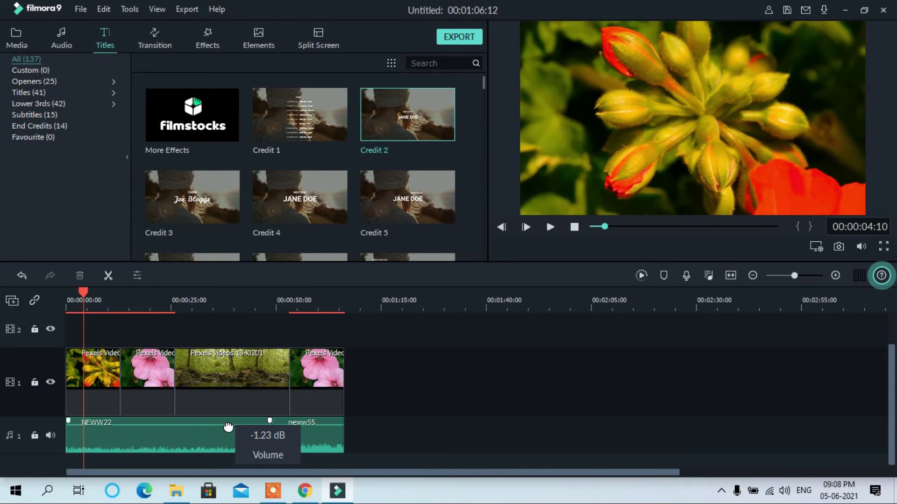
left_click_drag(228, 426, 234, 427)
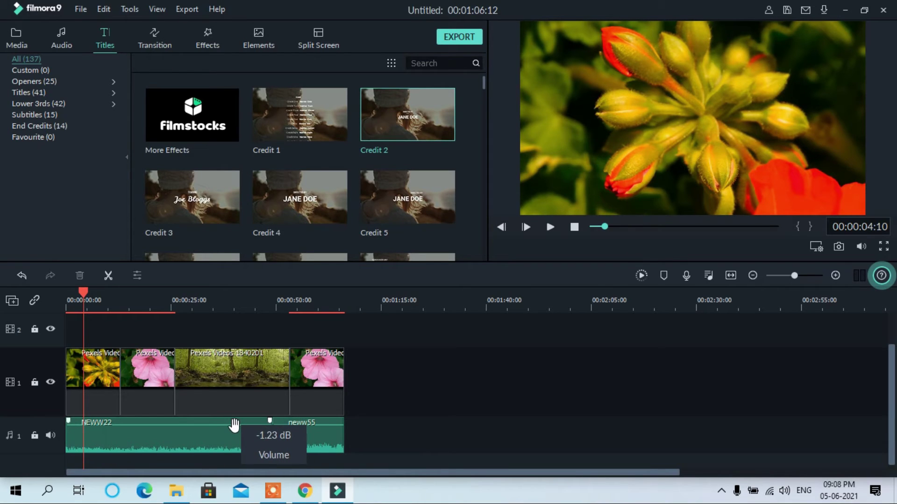
left_click_drag(233, 427, 232, 426)
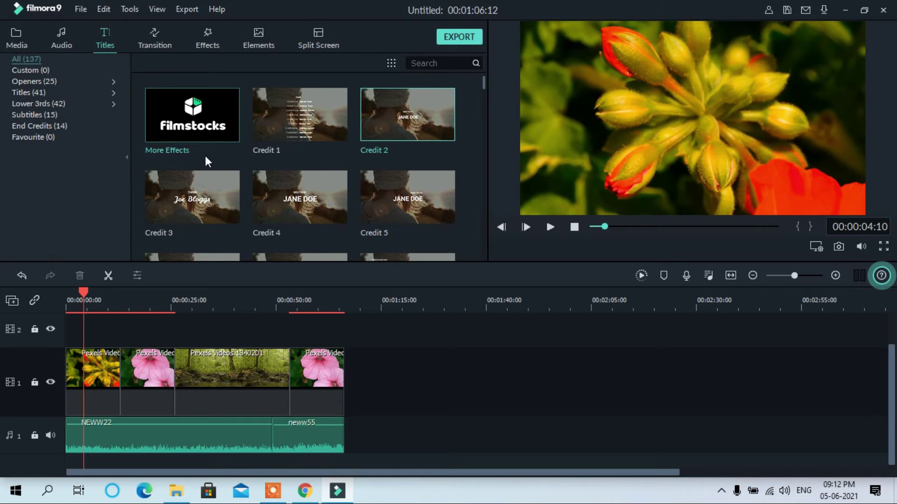
Add the Dissolve transition between the forest clip and the last flower clip, and play through it.
left_click(157, 44)
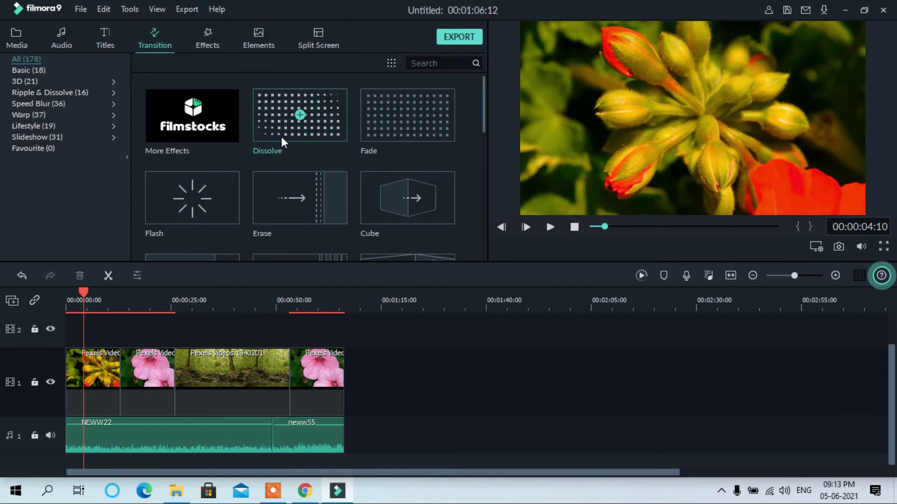
mouse_move(283, 108)
left_mouse_down()
mouse_move(278, 224)
mouse_move(287, 330)
left_mouse_up()
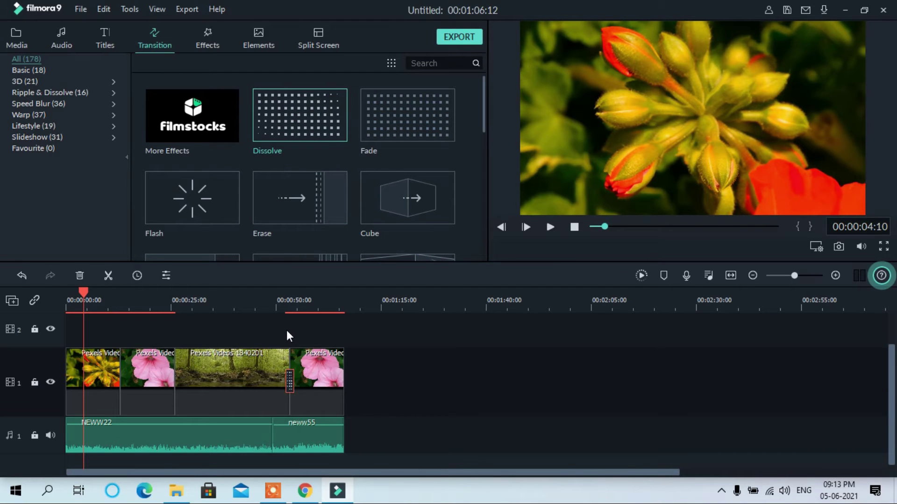
left_click(101, 295)
left_click_drag(273, 308, 285, 313)
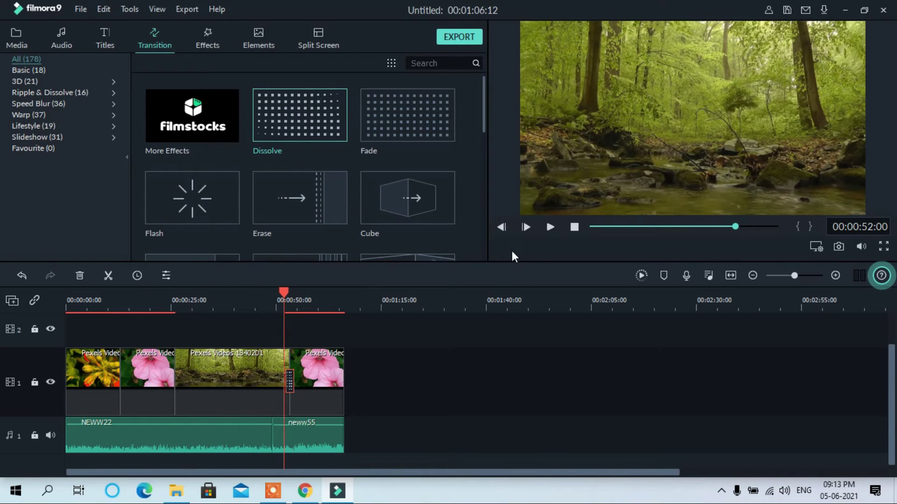
left_click(554, 228)
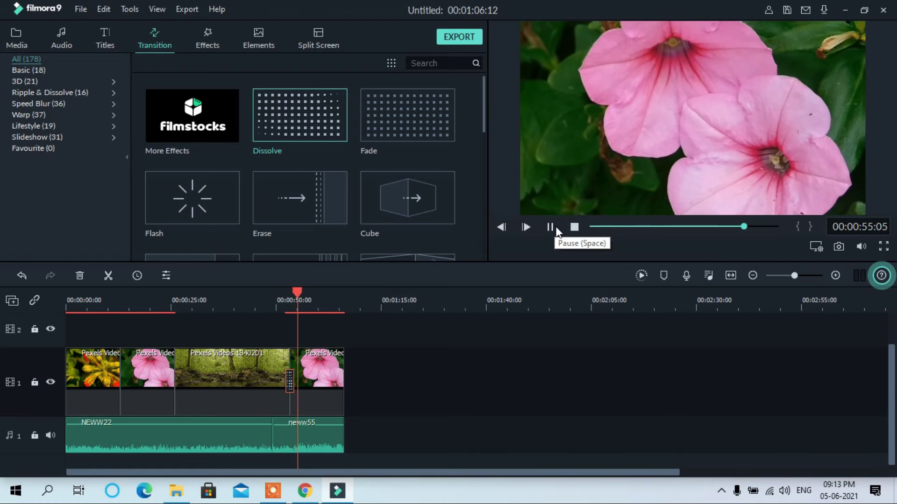
left_click(552, 227)
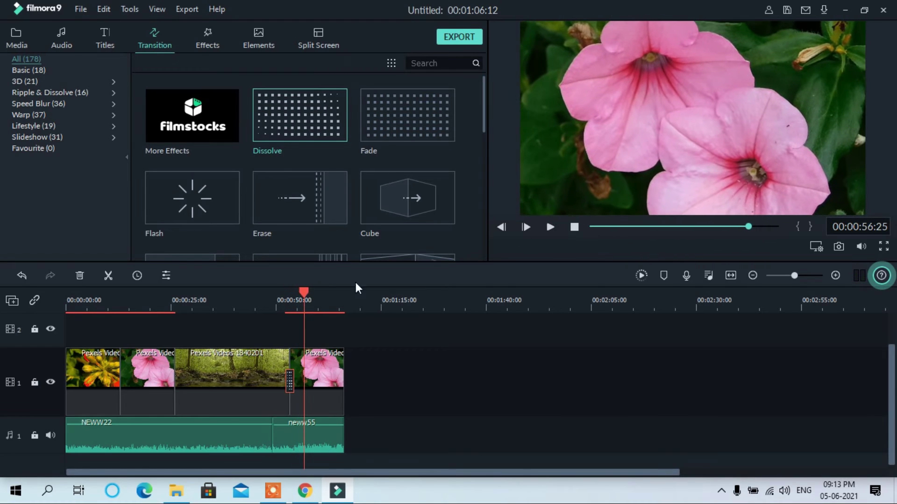
Replay the Dissolve transition between the third and fourth clips, and delete it from the timeline.
left_click_drag(298, 293, 285, 296)
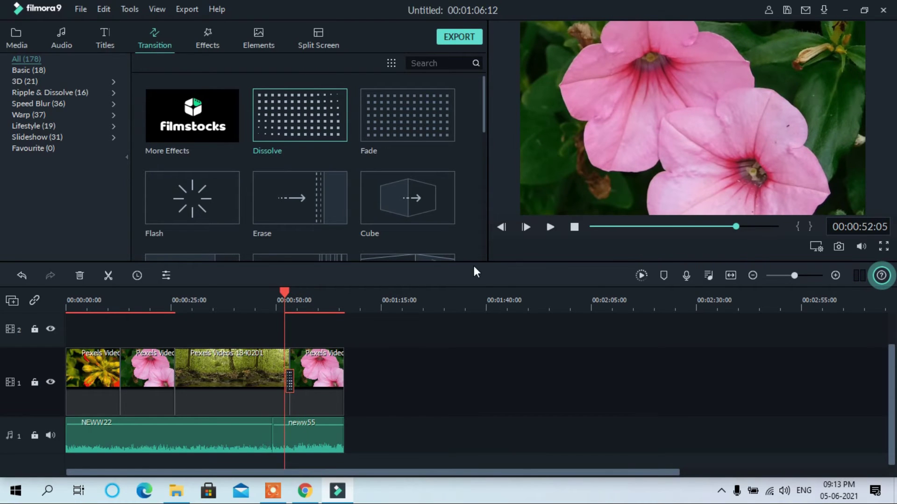
left_click(548, 226)
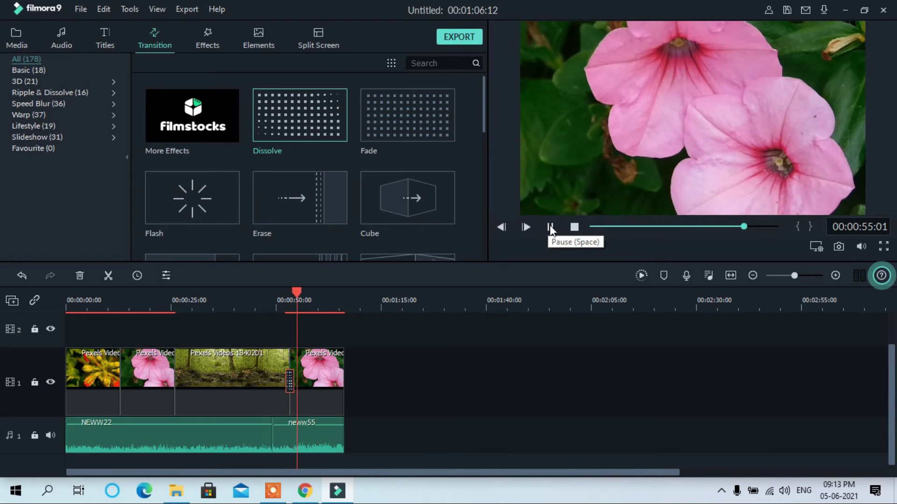
left_click(549, 227)
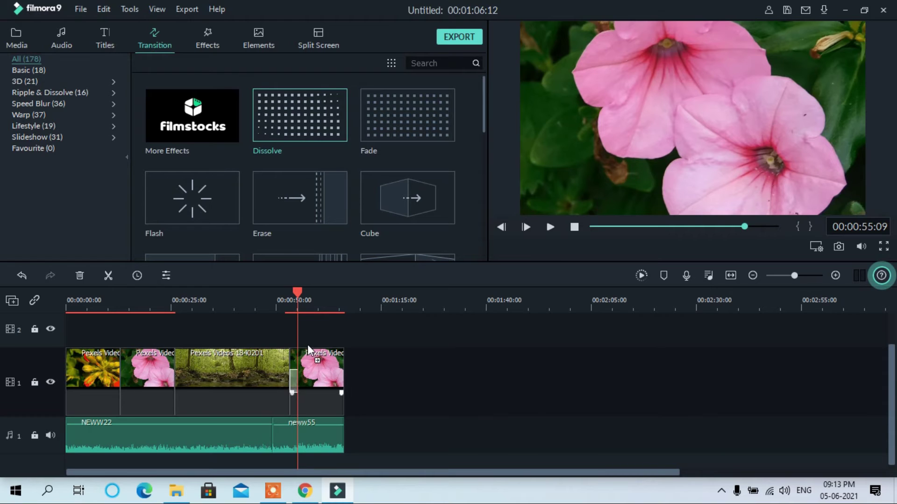
left_click(288, 384)
key("Delete")
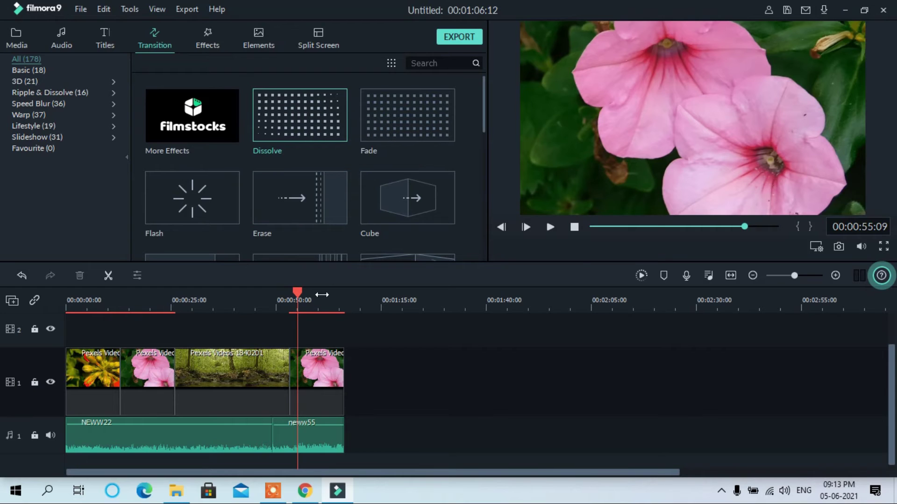
Place a Dissolve transition at the cut between the third and fourth clips again, and preview it from just before the cut.
left_click(234, 377)
left_click(312, 375)
left_click(264, 377)
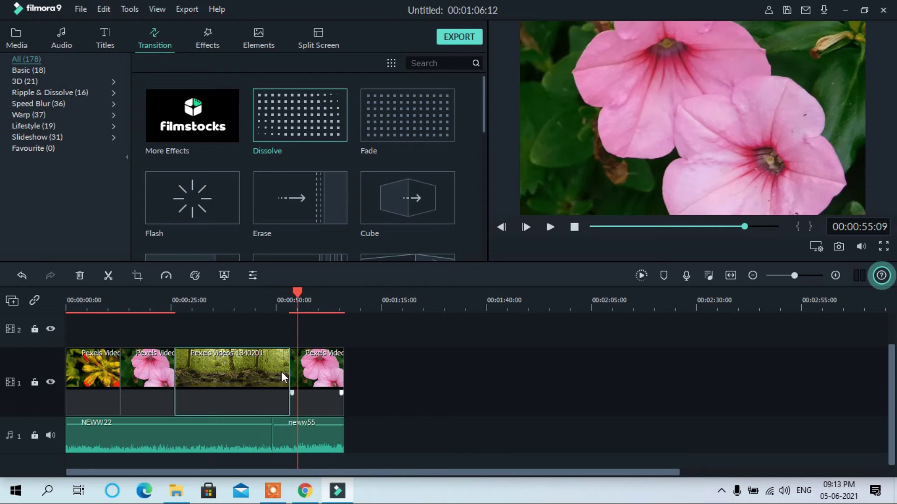
left_click(312, 369)
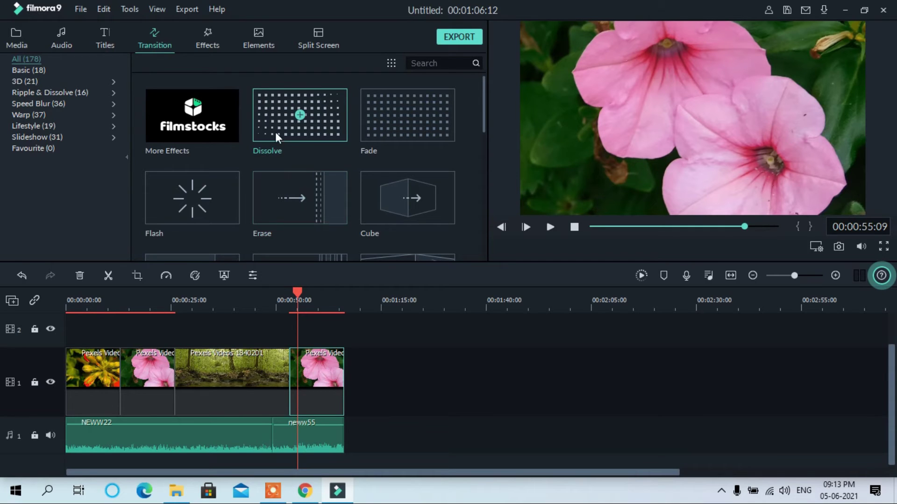
left_click_drag(284, 122, 301, 342)
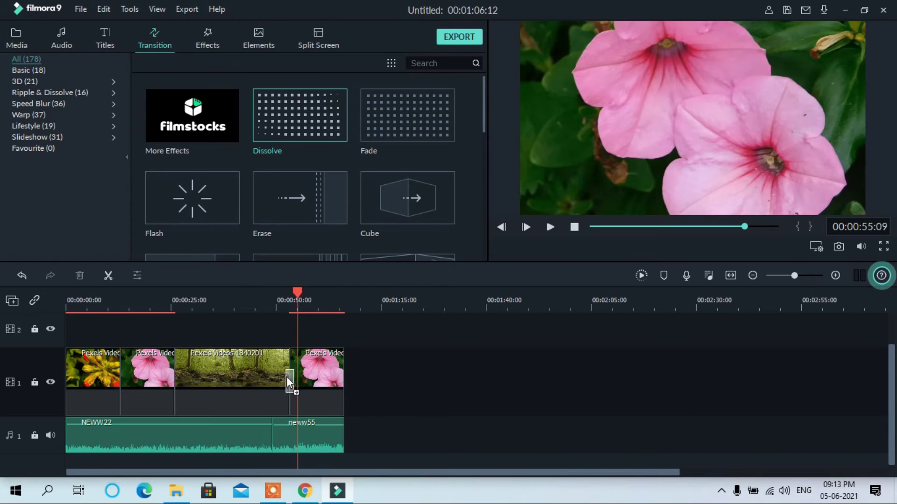
left_click_drag(287, 376, 287, 377)
left_click_drag(297, 293, 284, 298)
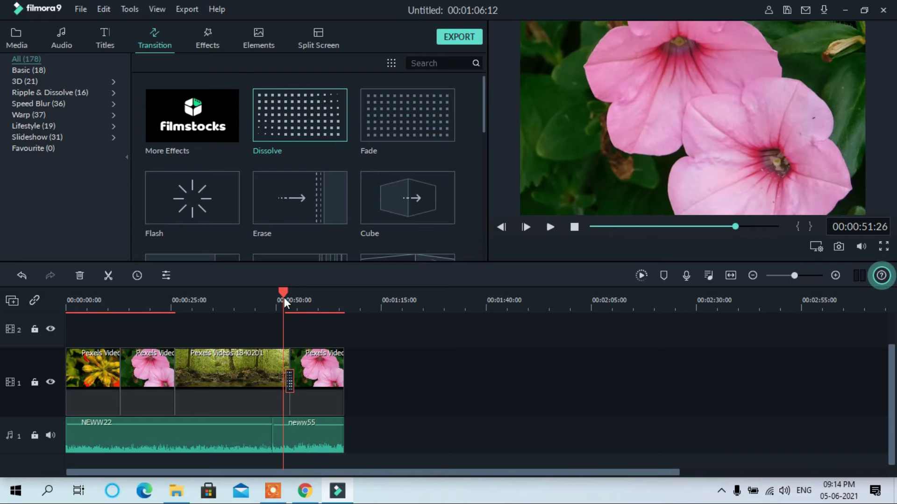
left_click(551, 227)
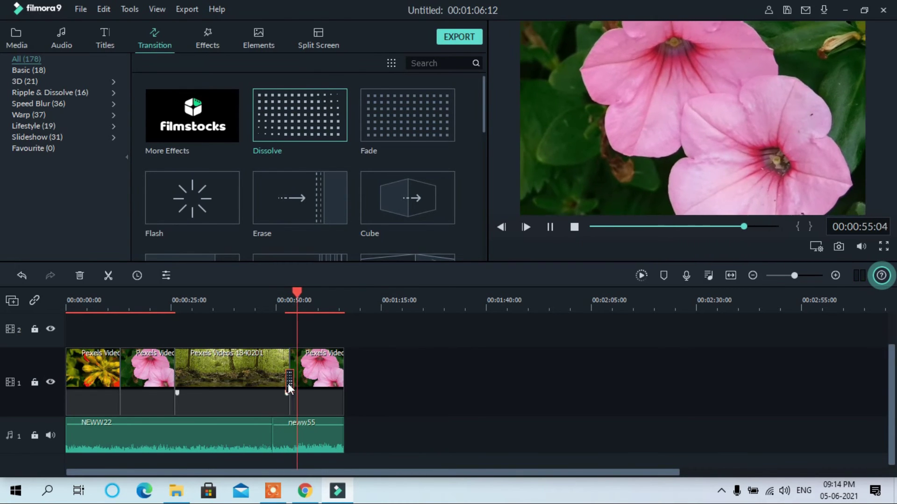
Delete the Dissolve transition between the forest clip and the last flower clip, and play across the bare cut.
key("space")
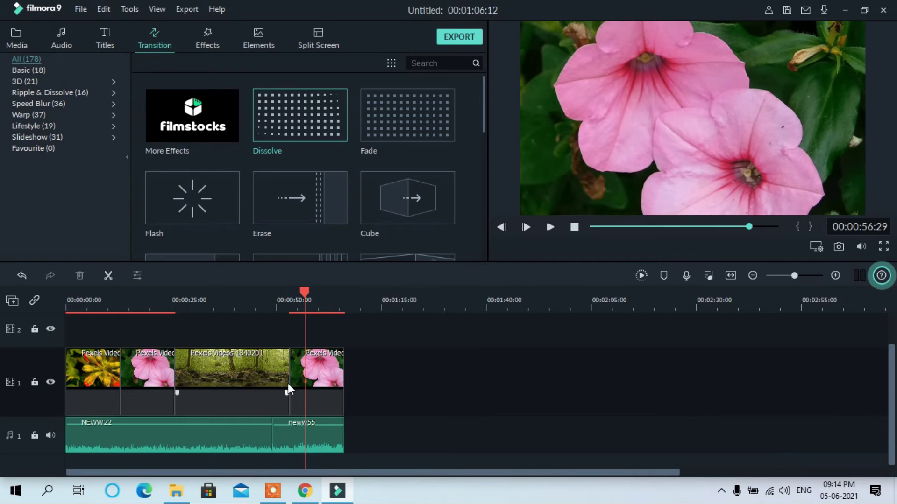
left_click_drag(306, 293, 285, 293)
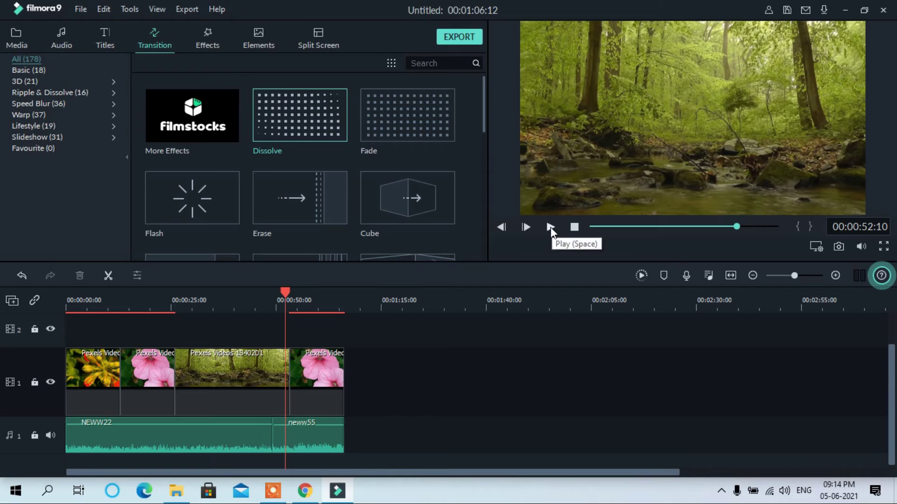
left_click(550, 227)
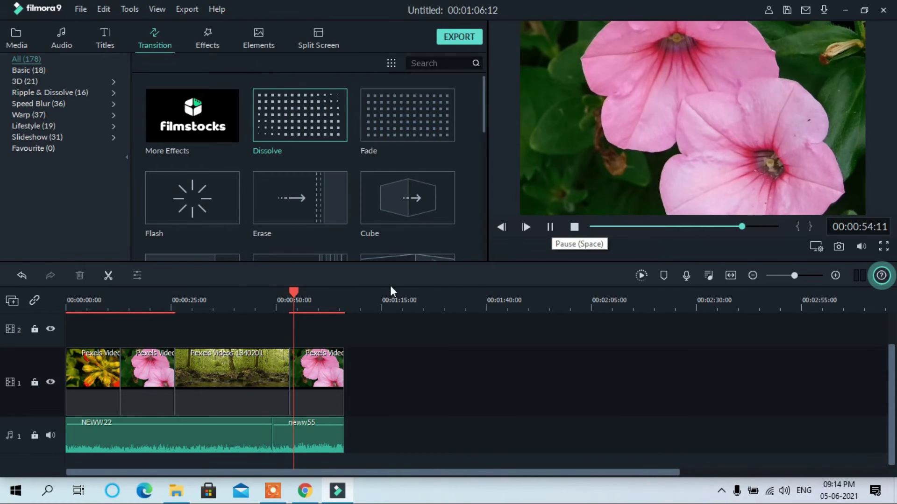
left_click_drag(301, 290, 284, 295)
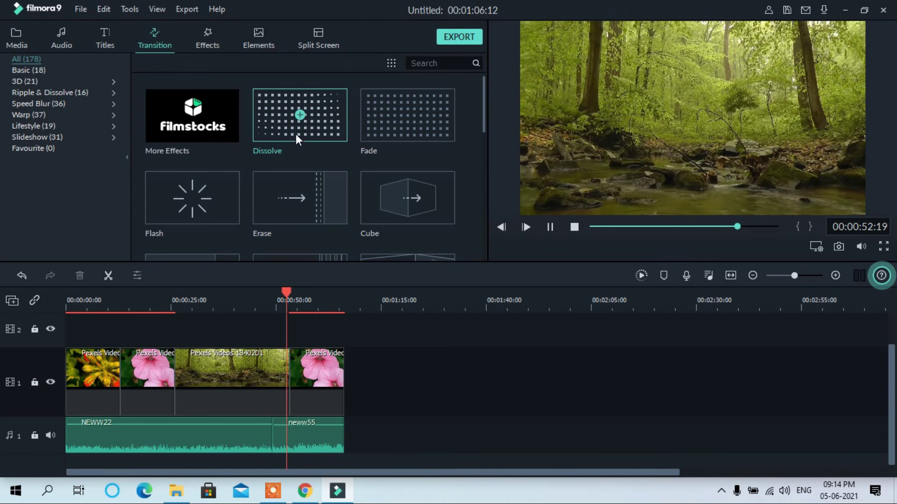
Place the Cube transition at the cut between the forest clip and the last flower clip, and preview it from just before the cut.
left_click_drag(396, 195, 287, 380)
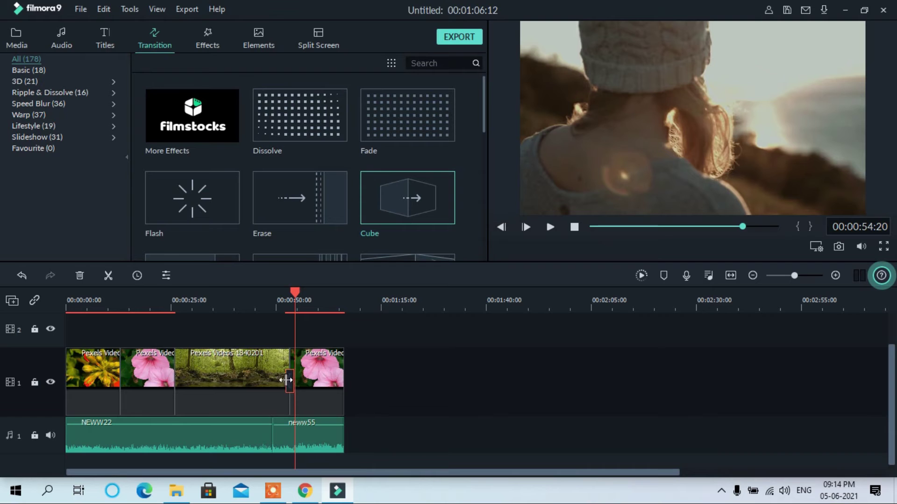
left_click_drag(297, 291, 282, 295)
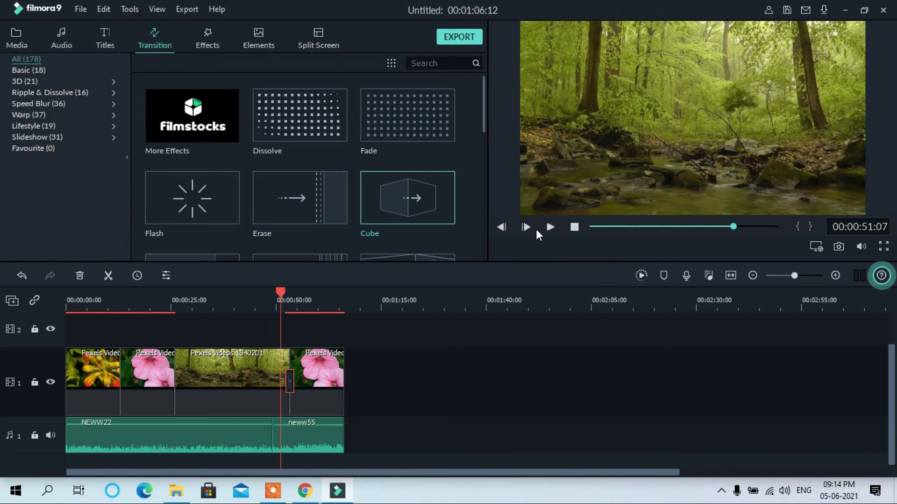
left_click(549, 227)
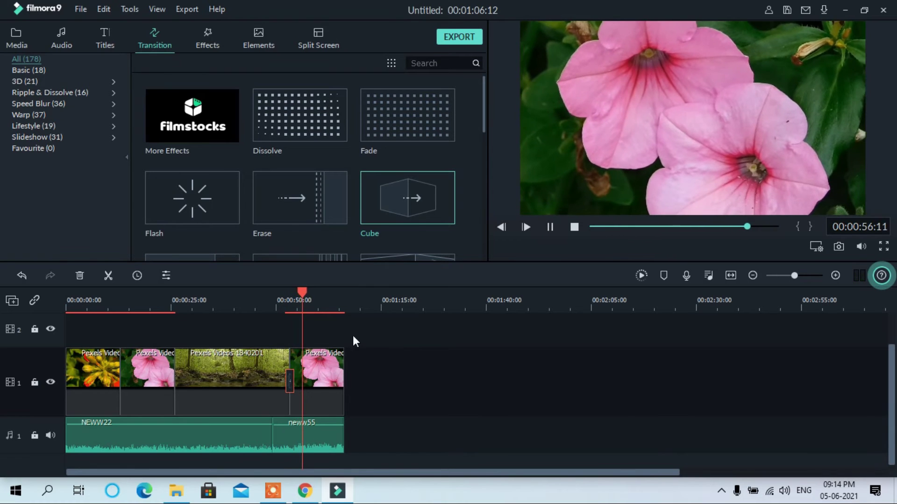
Place the Erase transition between the second flower clip and the forest clip, and preview it from just before the cut.
mouse_move(290, 198)
left_mouse_down()
mouse_move(236, 344)
mouse_move(175, 379)
left_mouse_up()
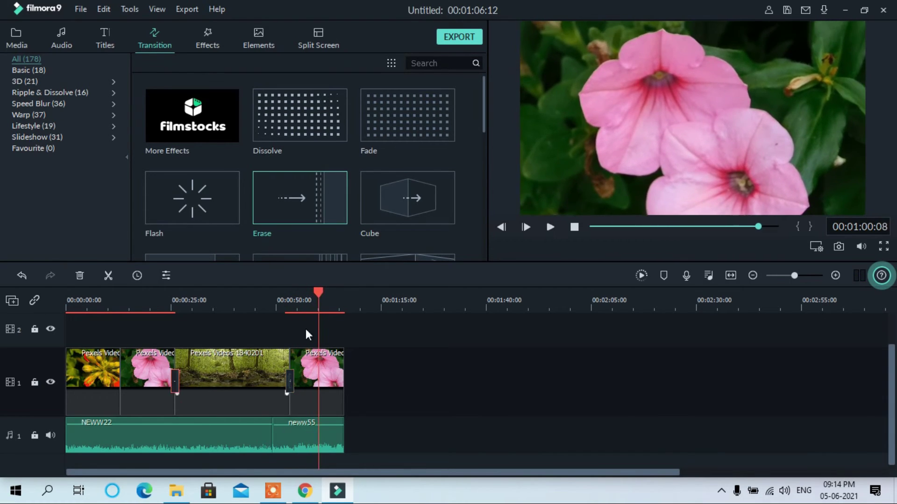
mouse_move(320, 292)
left_mouse_down()
mouse_move(155, 294)
mouse_move(171, 298)
left_mouse_up()
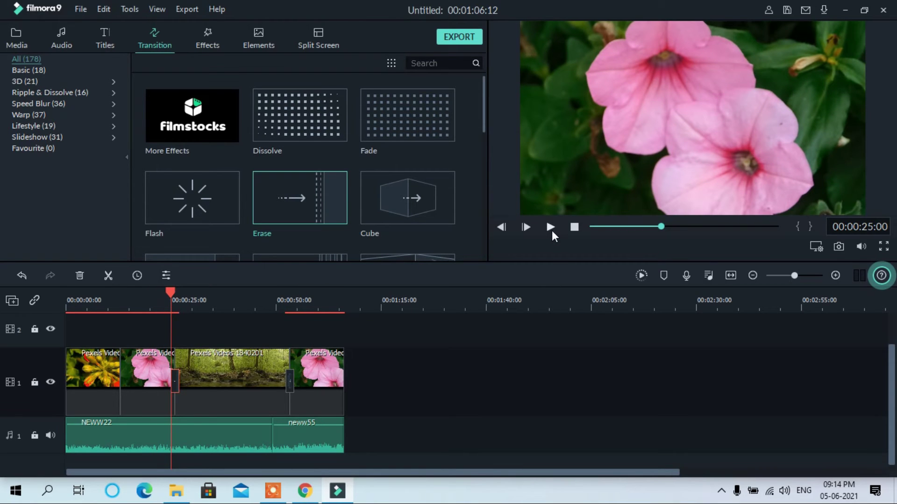
left_click(551, 231)
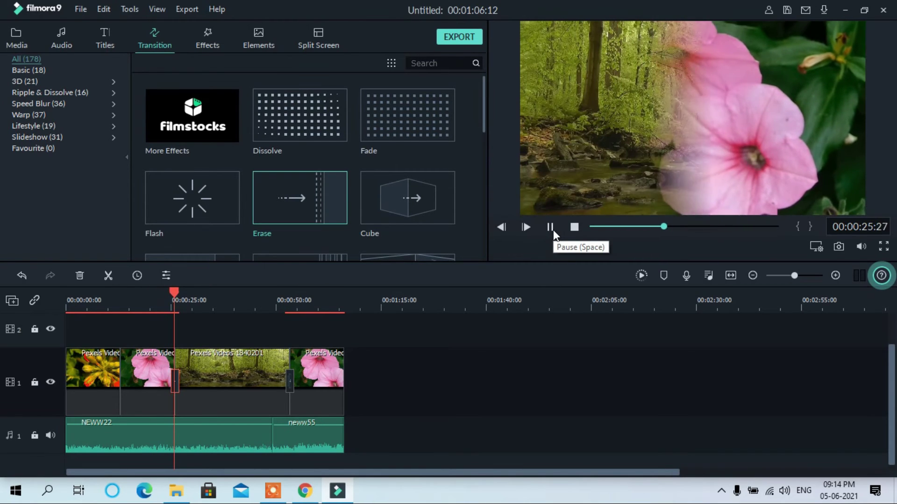
left_click(551, 228)
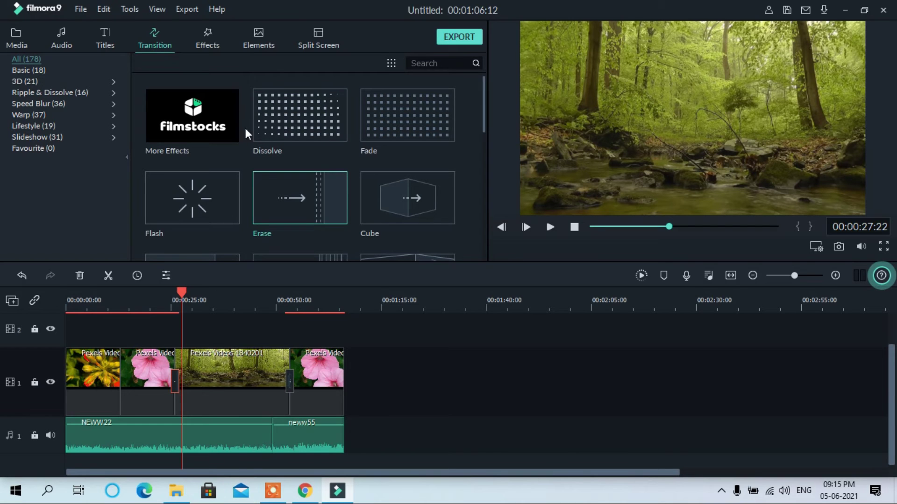
Insert Element Love 2 on the main video track at the playhead inside the forest clip, and play it.
left_click(66, 38)
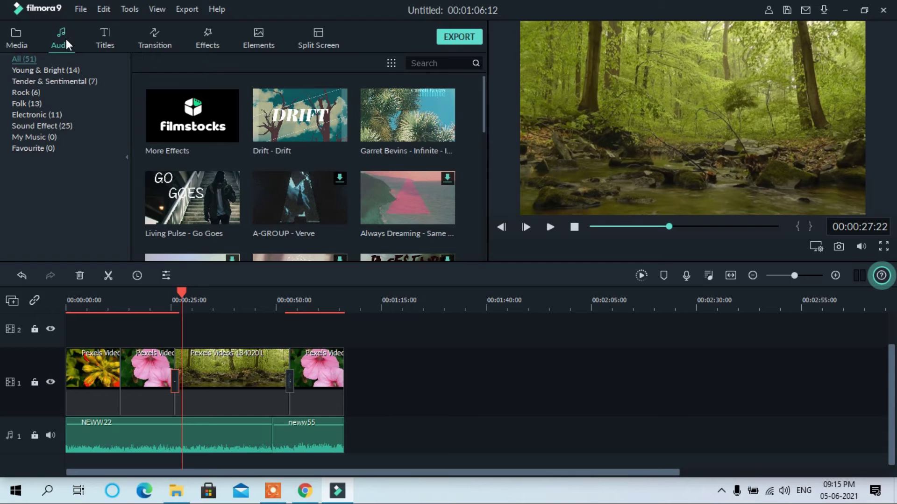
left_click(260, 42)
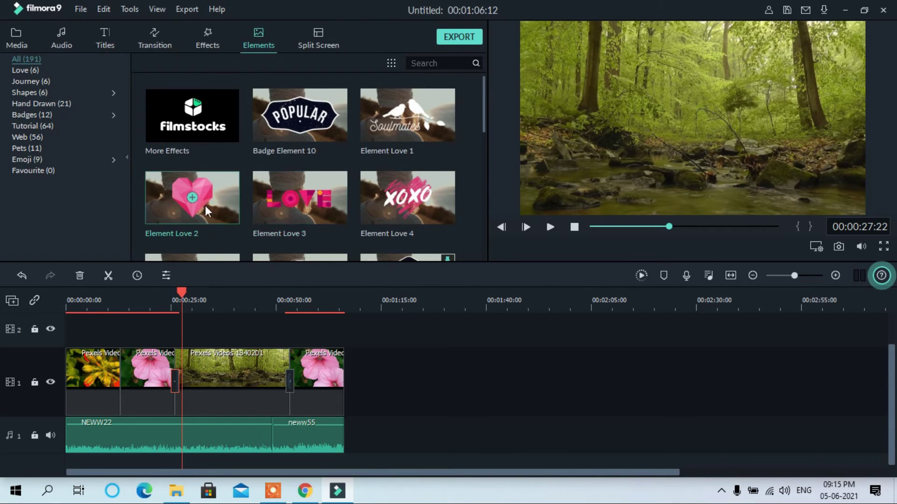
left_click_drag(206, 195, 183, 373)
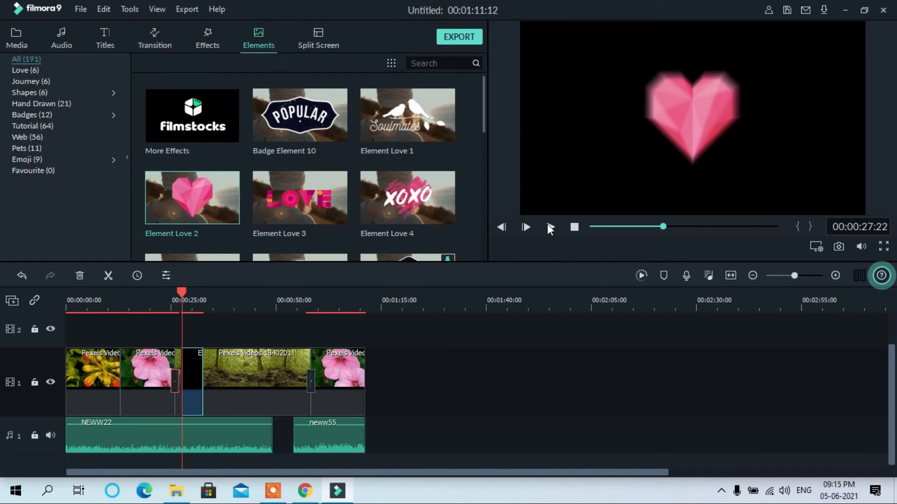
left_click(549, 227)
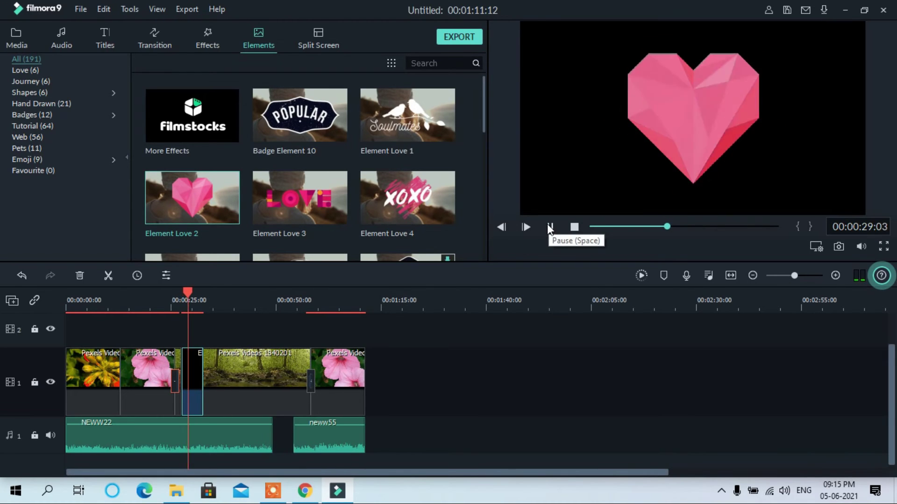
left_click(549, 227)
Try moving the heart element to the second video track and closing the gap beneath it, and undo back to before its insertion.
left_click_drag(194, 354, 194, 328)
left_click_drag(228, 376, 206, 376)
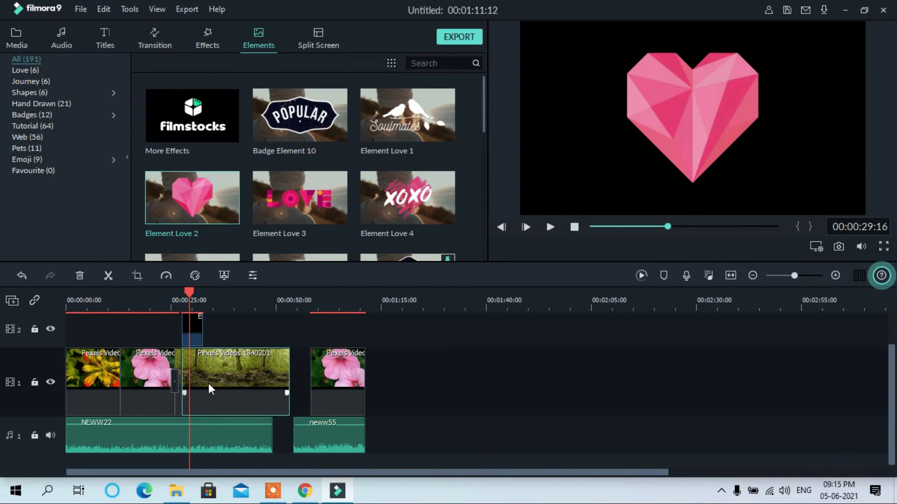
key("ctrl+z")
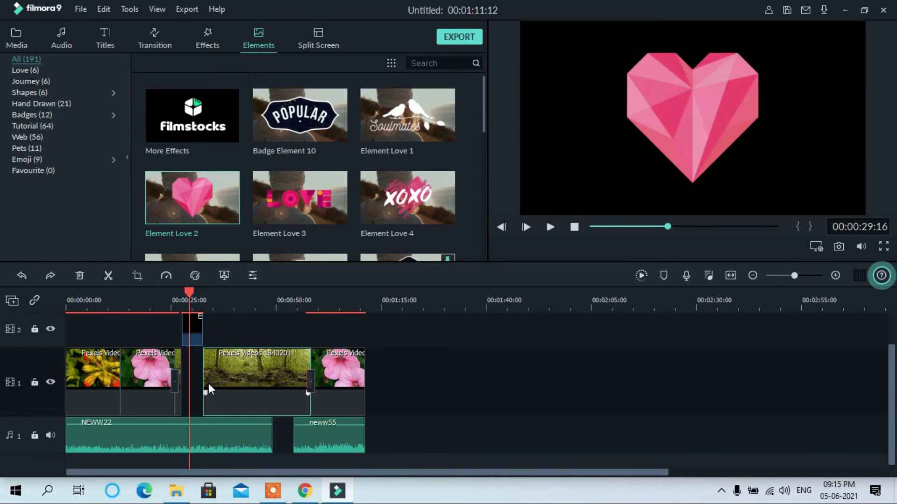
key("ctrl+z")
key("shift+Delete")
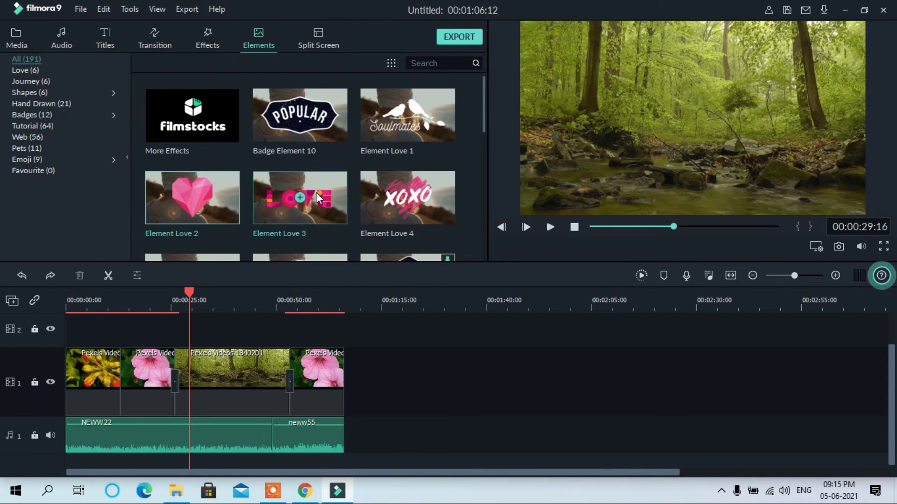
Place Element Handdrawn 10 on the second video track above the start of the second clip, and preview the overlay.
scroll(352, 195, "down", 10)
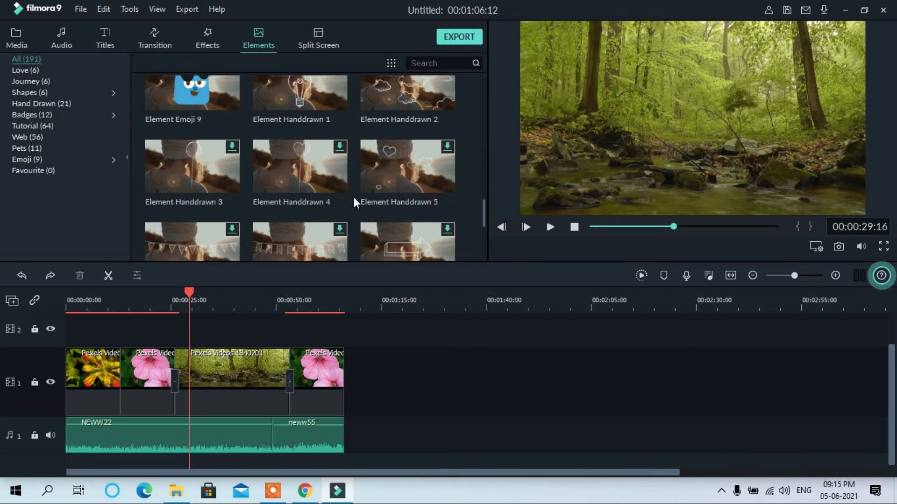
scroll(353, 196, "down", 3)
left_click_drag(299, 144, 121, 325)
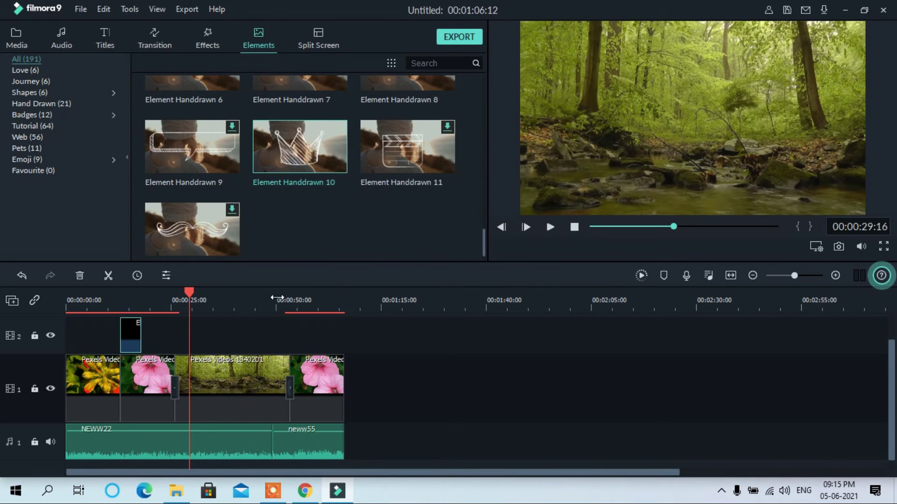
left_click_drag(189, 295, 110, 292)
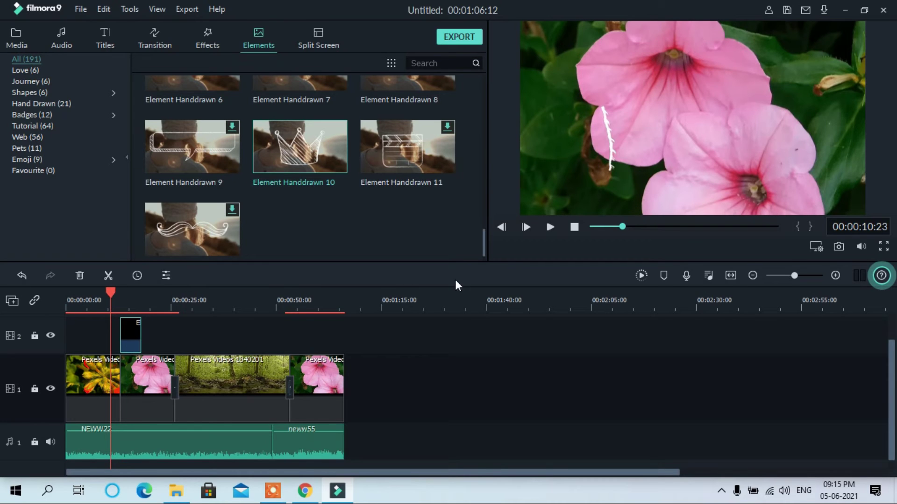
left_click(549, 228)
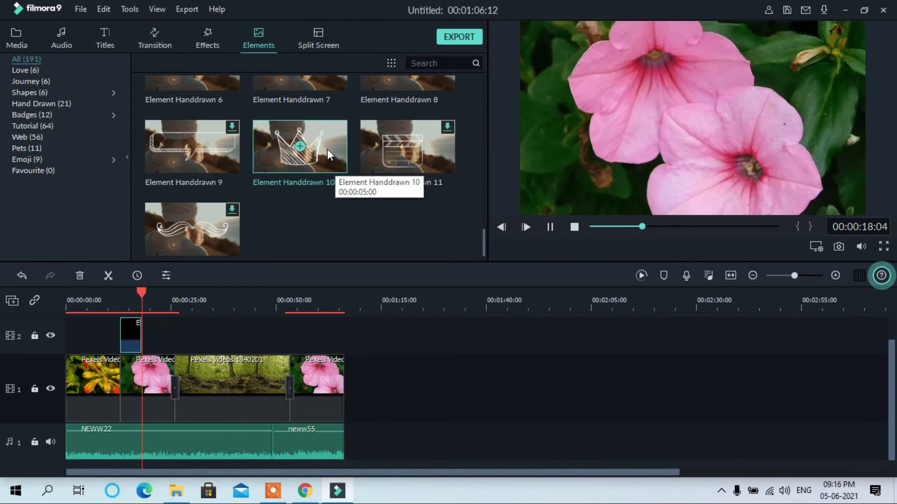
scroll(375, 143, "up", 15)
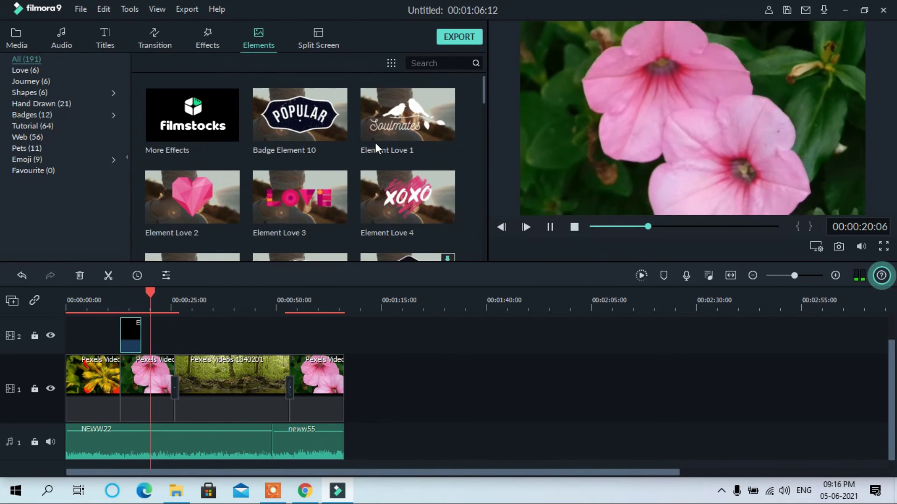
mouse_move(376, 141)
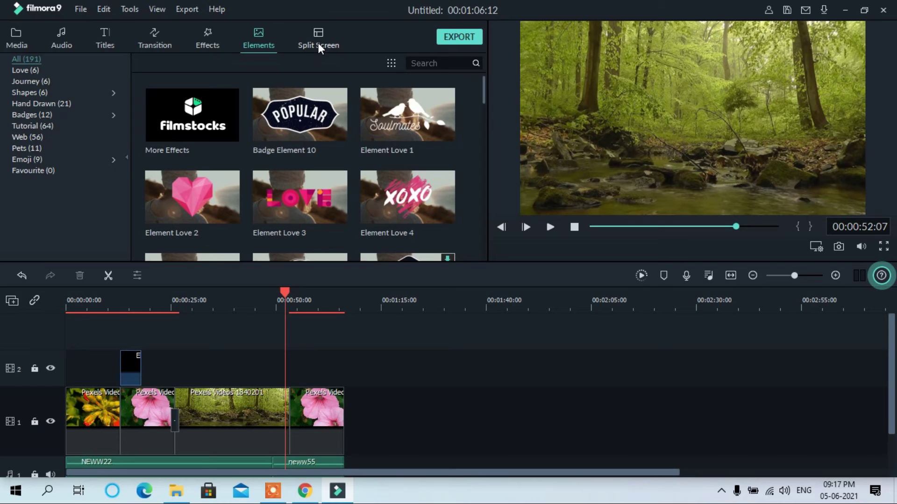
Add the side-by-side two-pane split screen after the last clip on the main video track, and open its advanced editing.
left_click(318, 43)
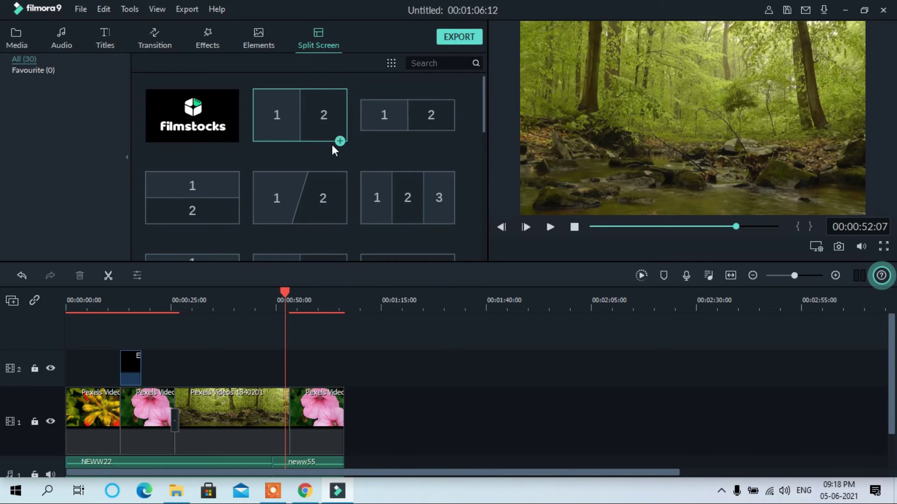
left_click_drag(301, 122, 451, 428)
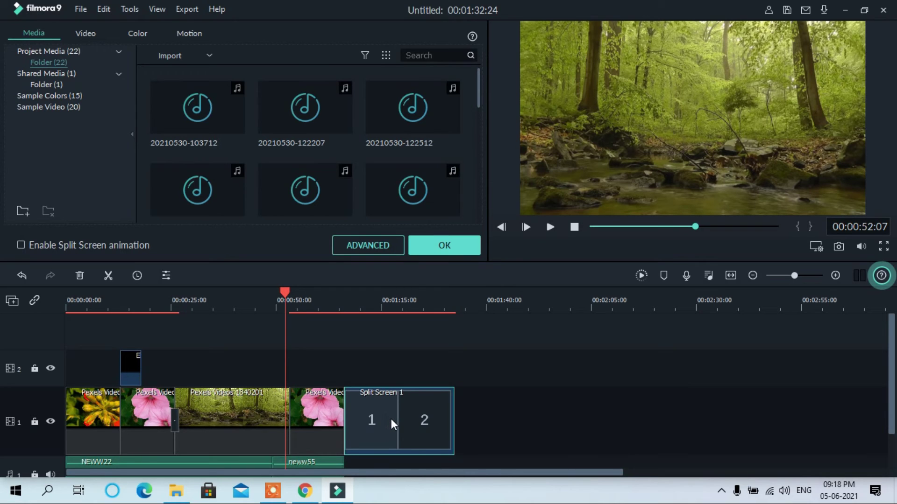
left_click(391, 414)
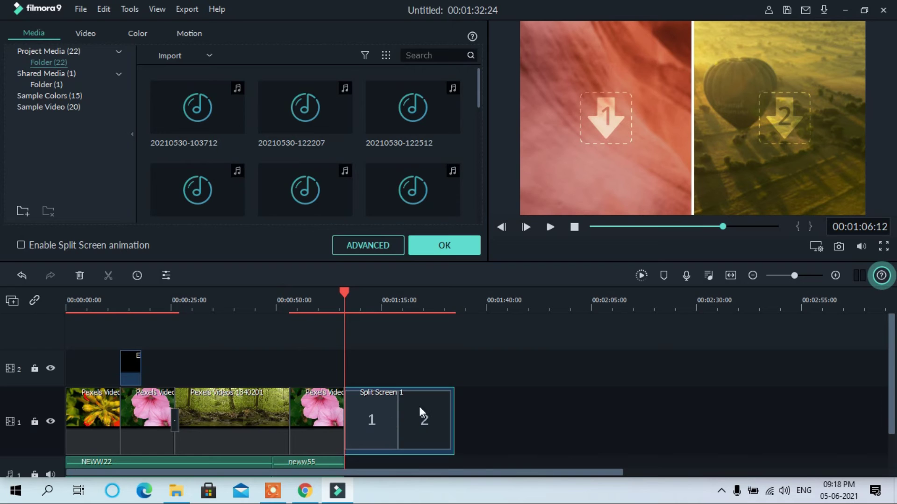
left_click(385, 247)
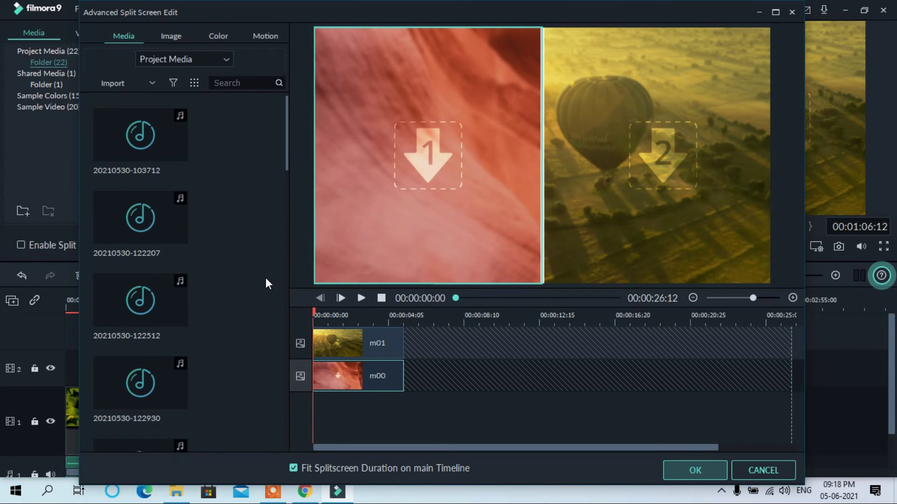
Fill split screen pane 2 with the Field - 39990 video and pane 1 with Pexels Videos 2689678.
scroll(266, 278, "down", 3)
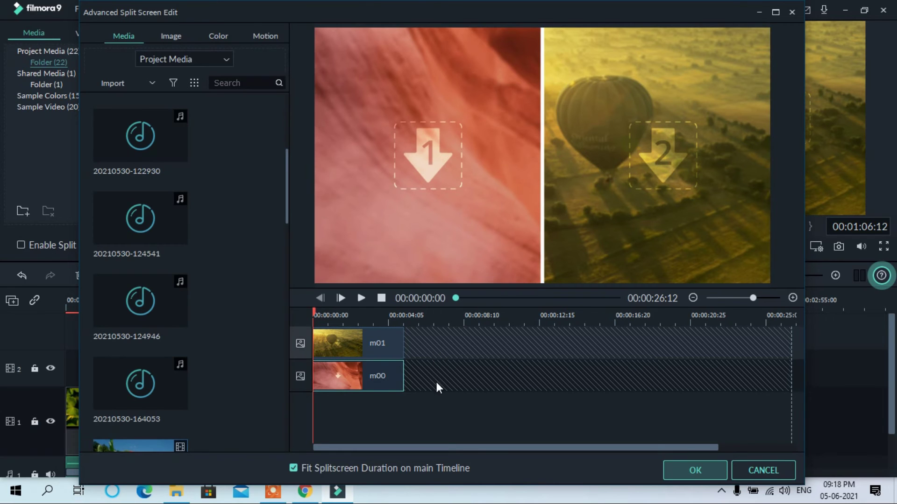
left_click_drag(287, 214, 287, 256)
left_click_drag(152, 265, 384, 345)
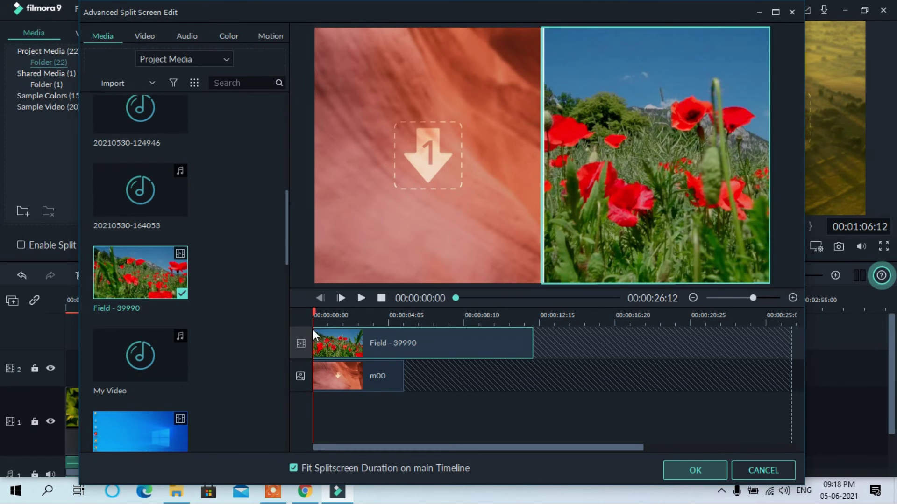
scroll(254, 295, "down", 15)
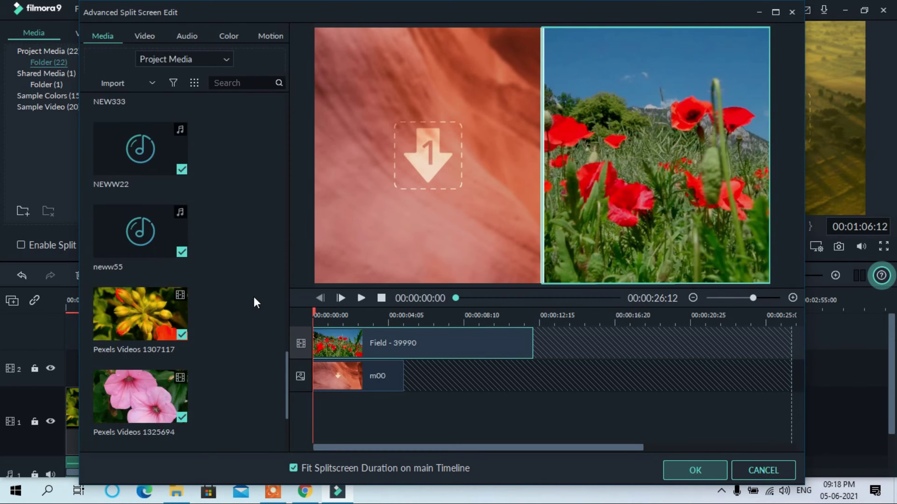
left_click_drag(134, 384, 378, 372)
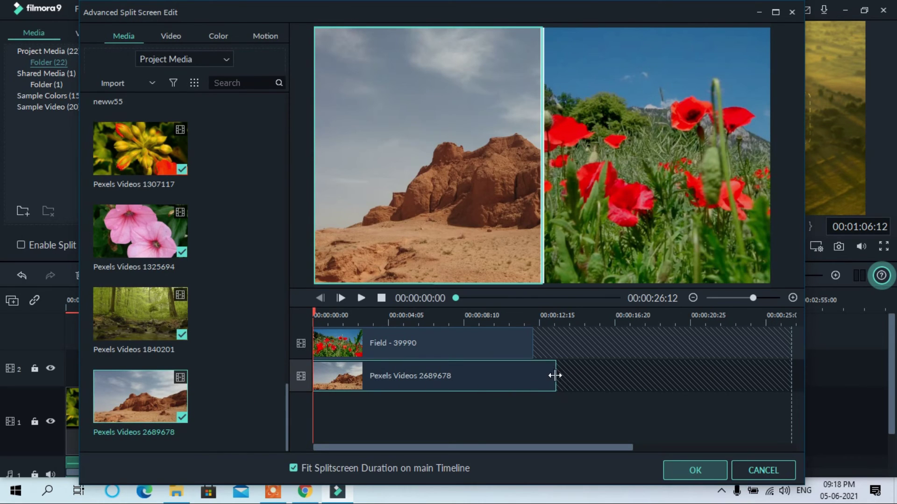
Trim the end of Pexels Videos 2689678 to line up with the end of the Field - 39990 clip.
left_click_drag(550, 374, 533, 375)
left_click(490, 350)
left_click(484, 369)
left_click(483, 350)
left_click(477, 376)
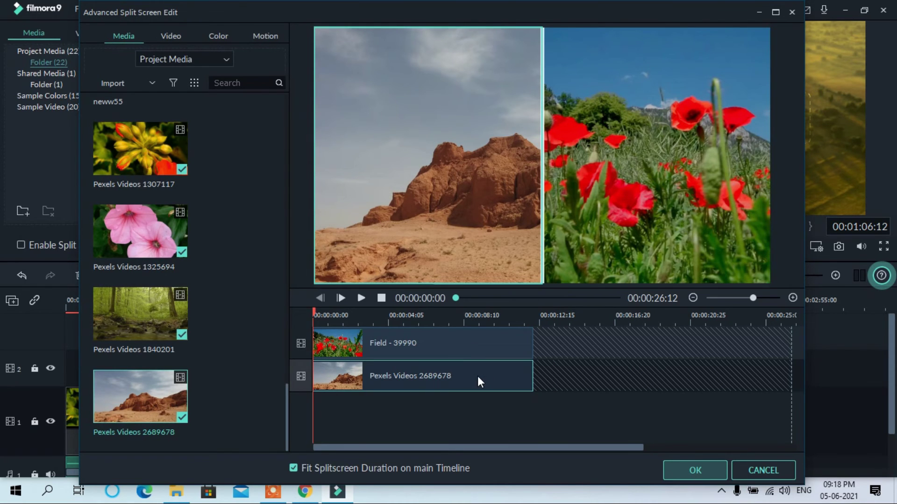
Fine-tune the zoom of the Field - 39990 video in pane 2 and the Pexels Videos 2689678 clip in pane 1.
left_click(544, 224)
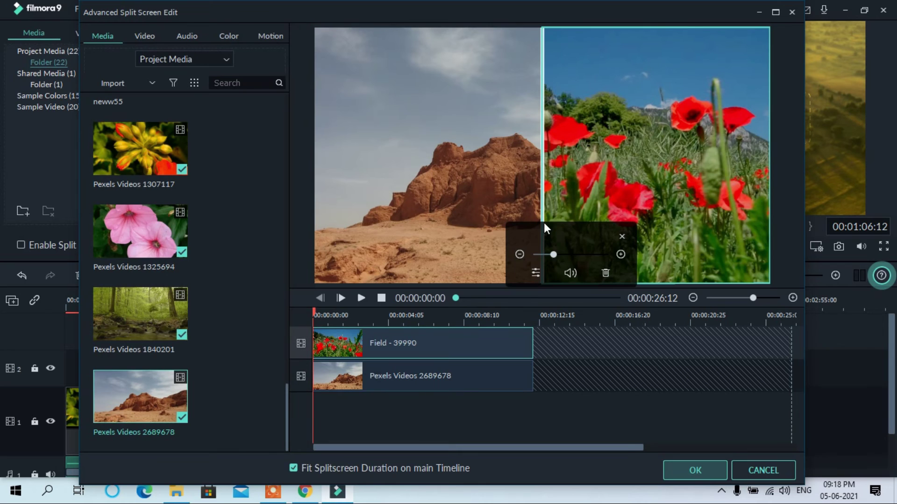
left_click_drag(556, 253, 556, 256)
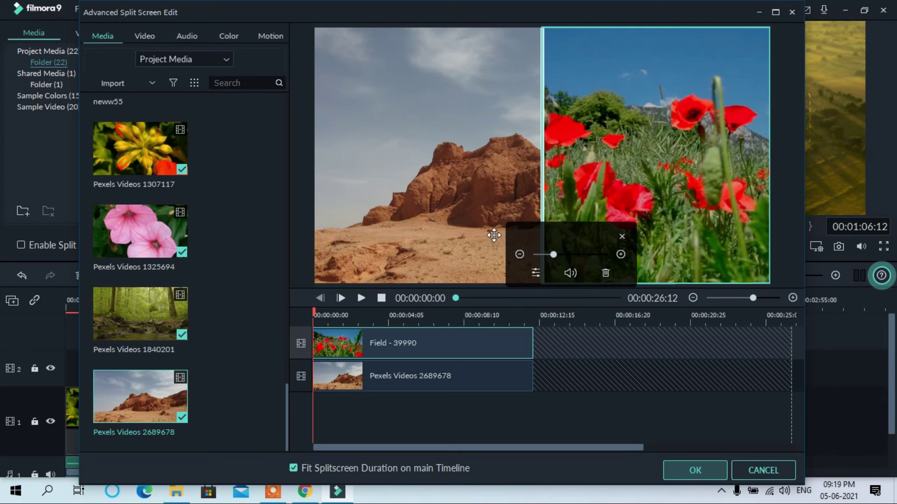
left_click(479, 224)
left_click_drag(554, 253, 554, 256)
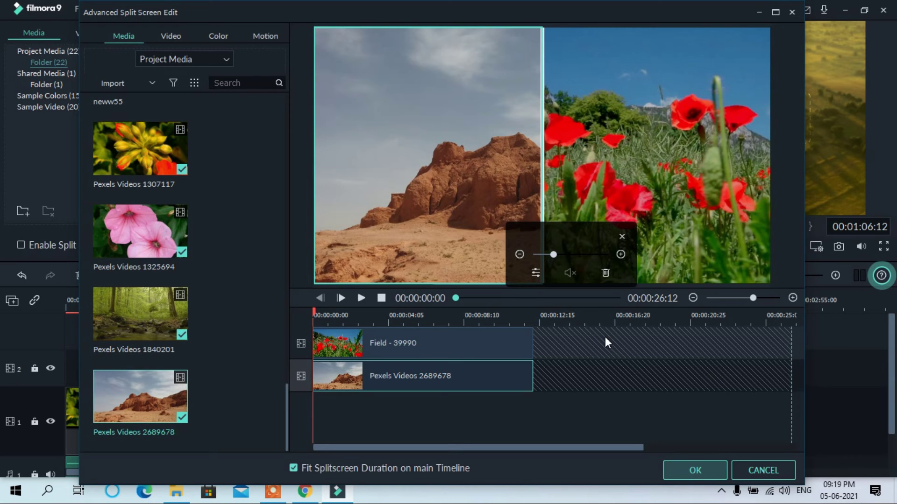
Apply the two-pane split screen edits and play back the result.
left_click(671, 467)
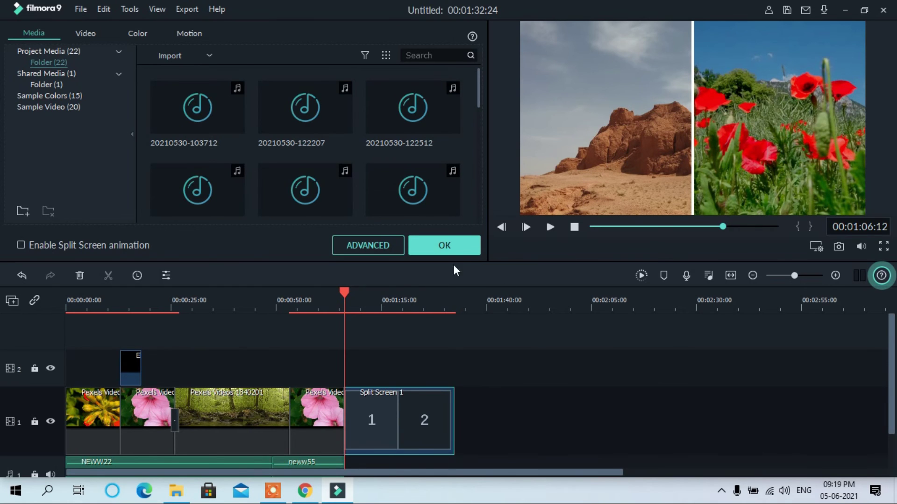
left_click(465, 255)
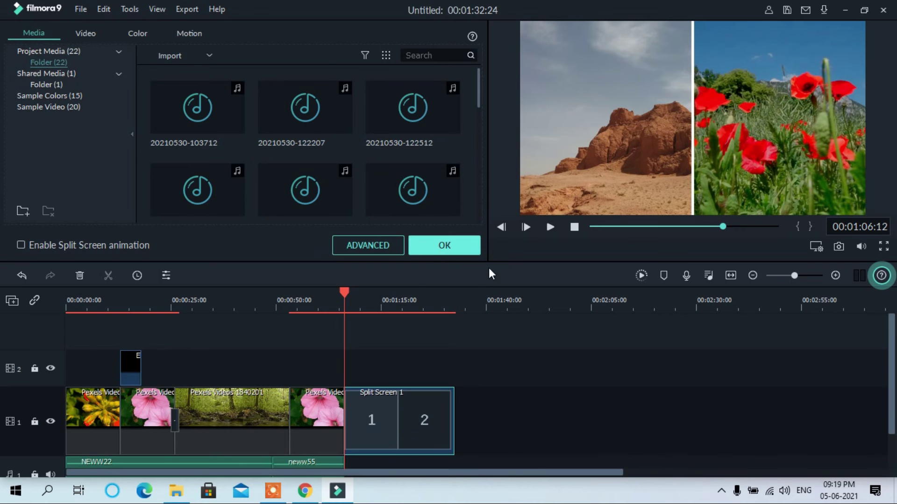
left_click(549, 228)
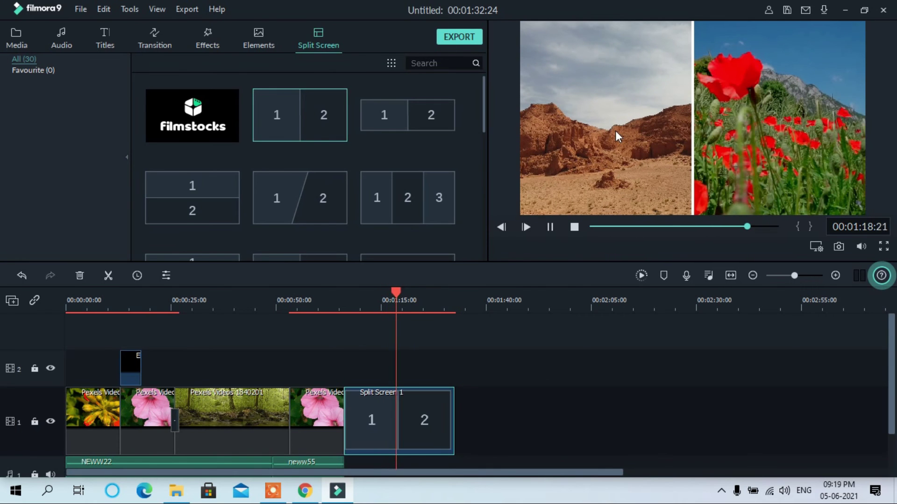
left_click(550, 227)
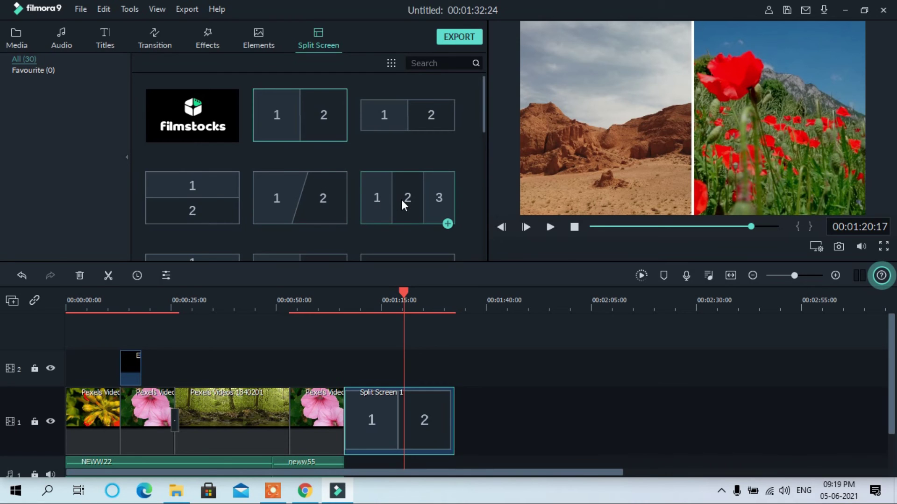
Add the slanted three-pane Split Screen 11 after the first split screen on the main video track, and open its advanced editing.
scroll(402, 204, "down", 3)
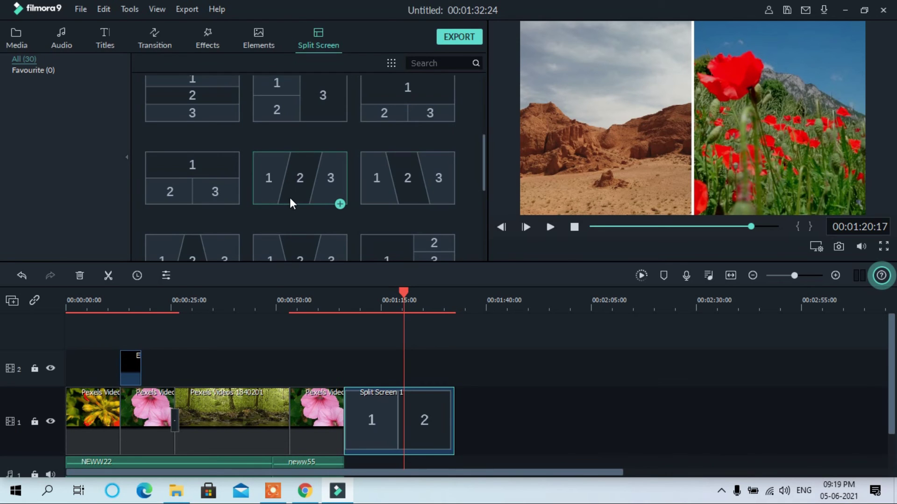
scroll(291, 203, "down", 3)
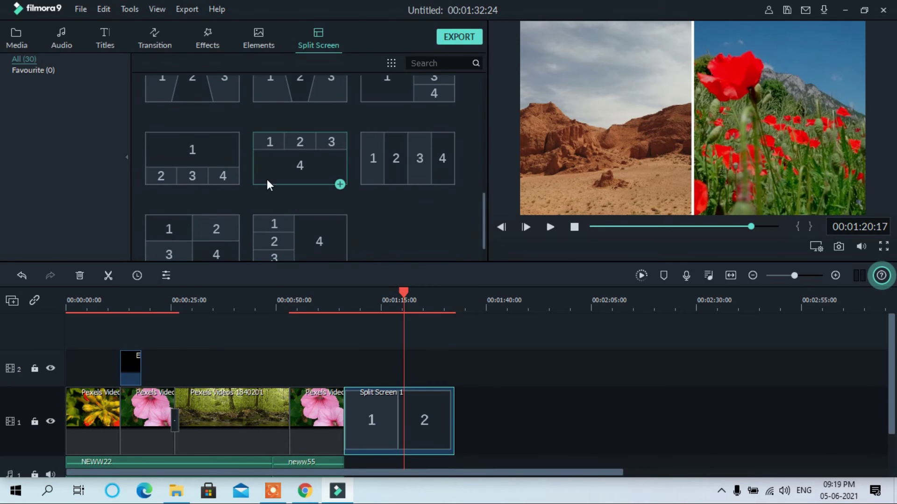
scroll(238, 192, "down", 1)
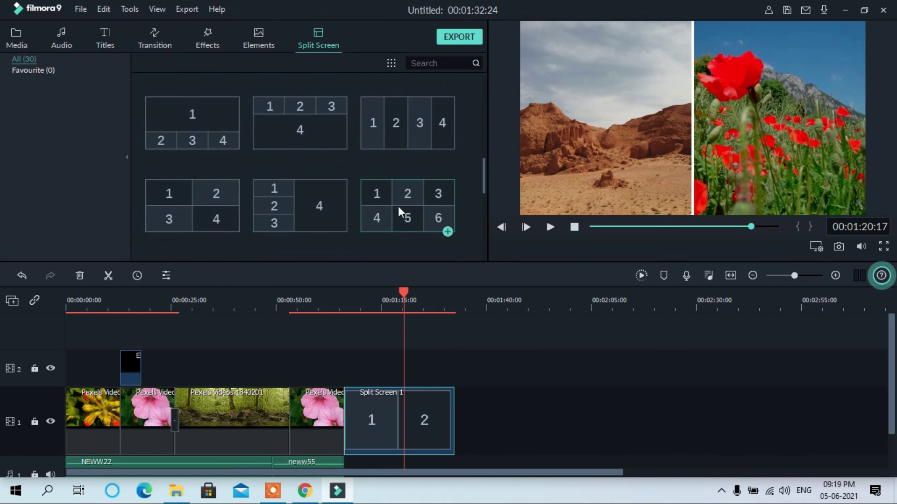
scroll(398, 211, "up", 3)
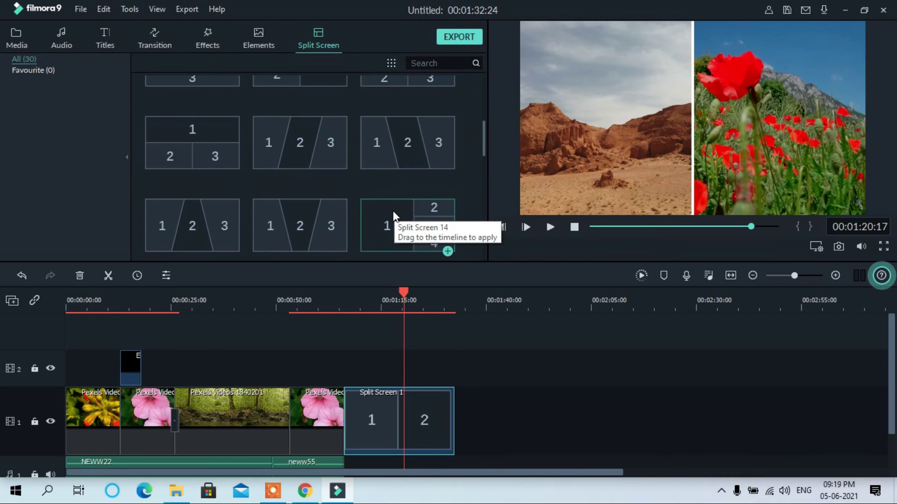
left_click_drag(410, 150, 564, 423)
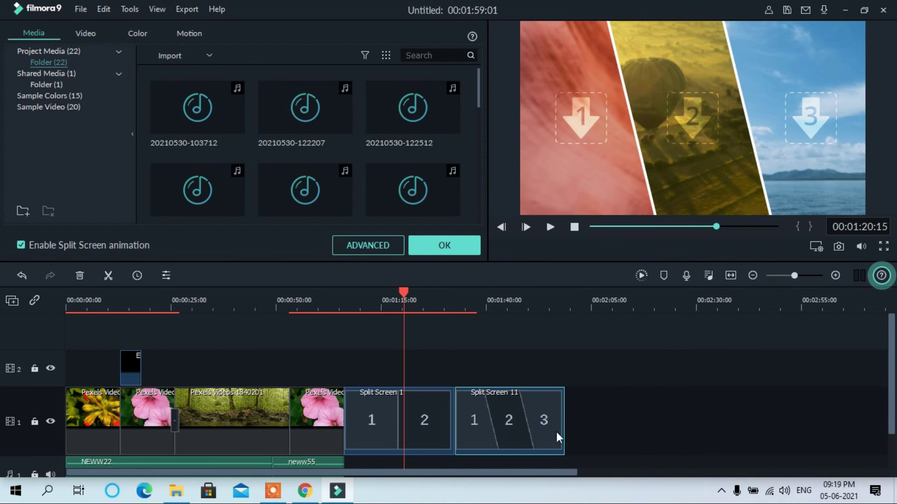
left_click(485, 415)
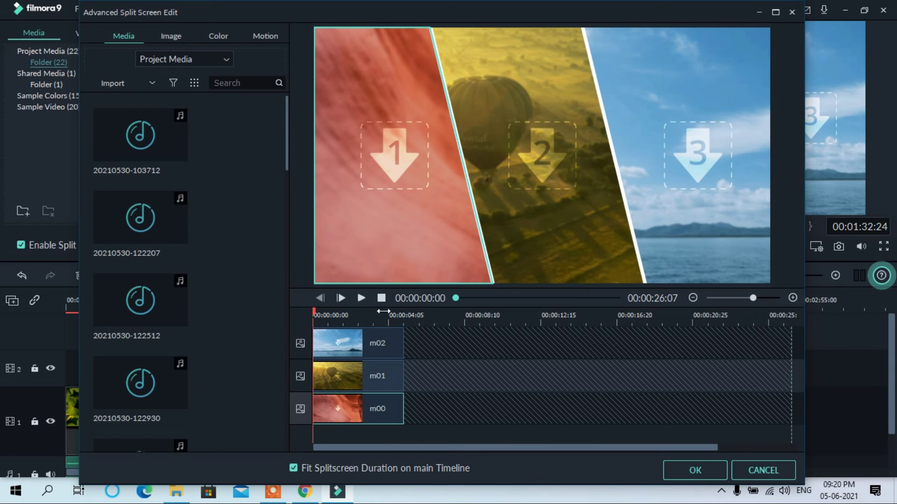
Fill pane 3 with Pexels Videos 1840201, pane 2 with Pexels Videos 2689678 and pane 1 with Pexels Videos 1325694.
scroll(183, 242, "down", 15)
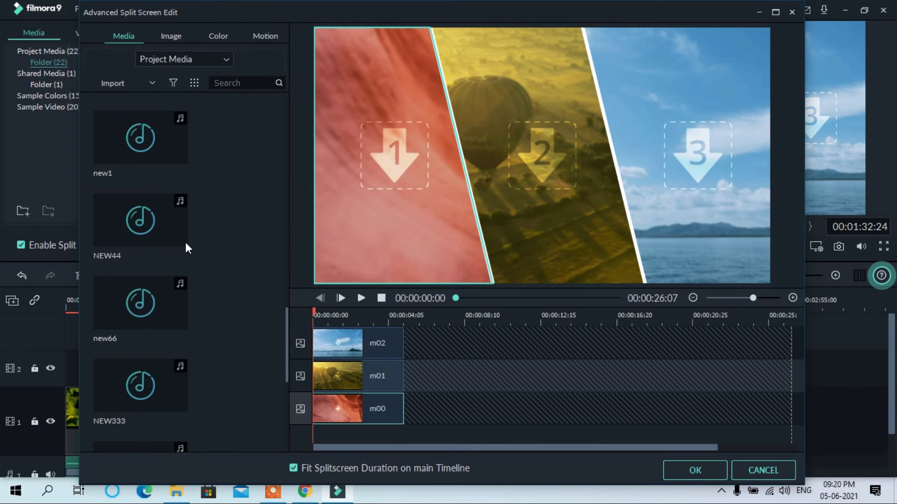
scroll(186, 240, "down", 2)
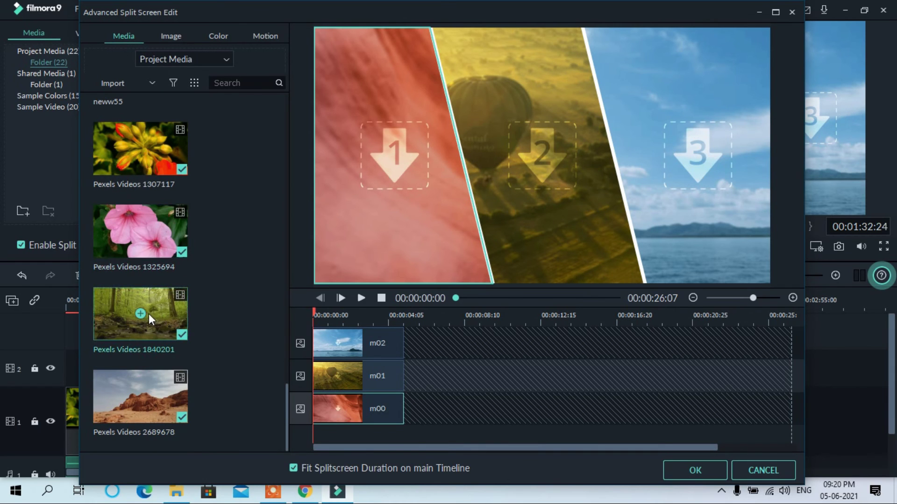
left_click_drag(163, 312, 354, 350)
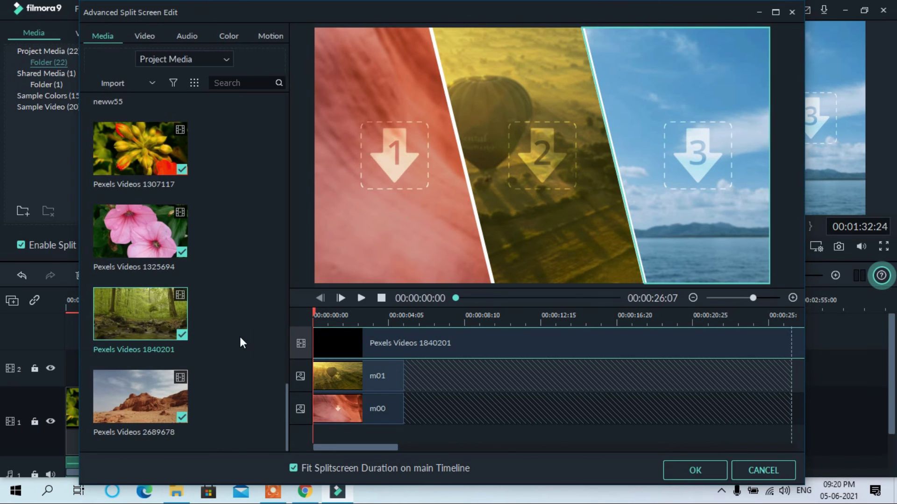
left_click_drag(151, 387, 354, 383)
left_click_drag(151, 228, 353, 403)
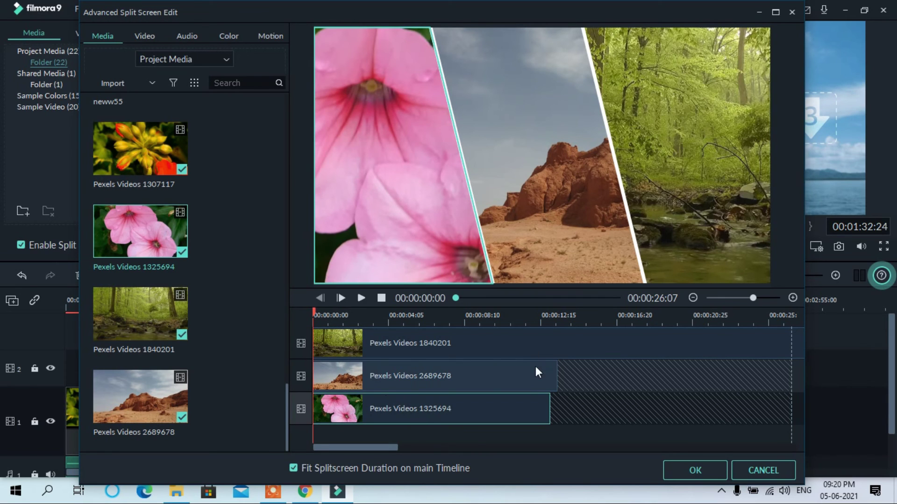
Trim the ends of Pexels Videos 1840201 and Pexels Videos 2689678 to line up with the end of Pexels Videos 1325694.
left_click(527, 343)
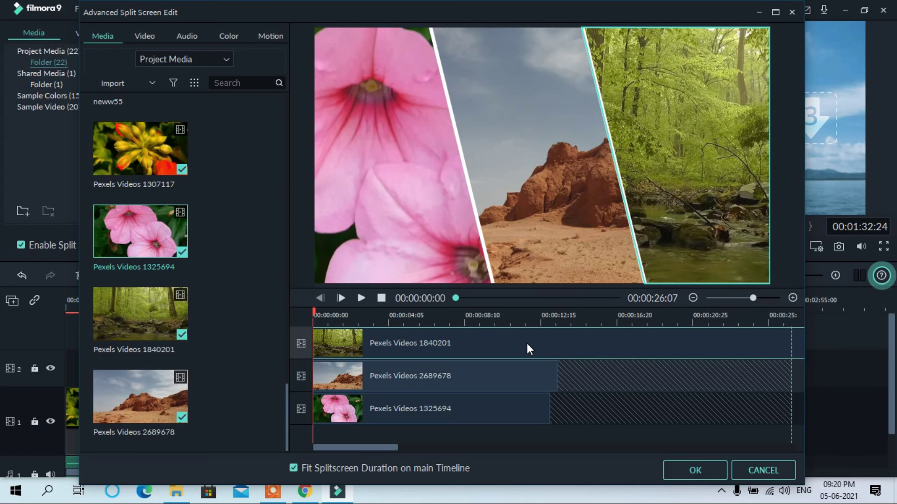
left_click(531, 376)
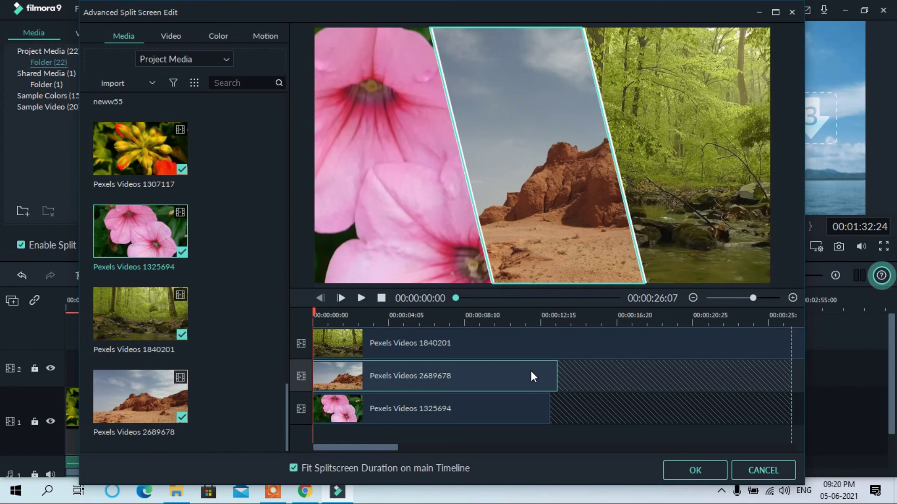
left_click(533, 400)
left_click_drag(380, 447, 714, 441)
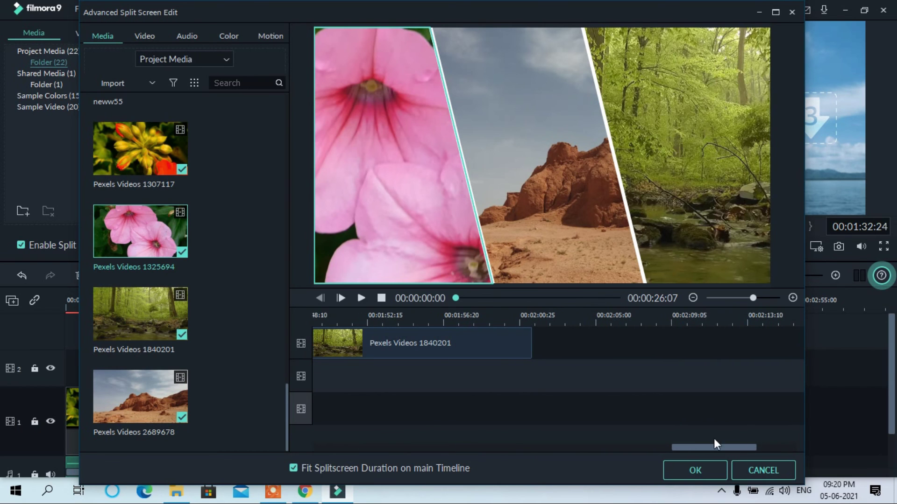
left_click(528, 337)
left_click_drag(528, 338, 544, 346)
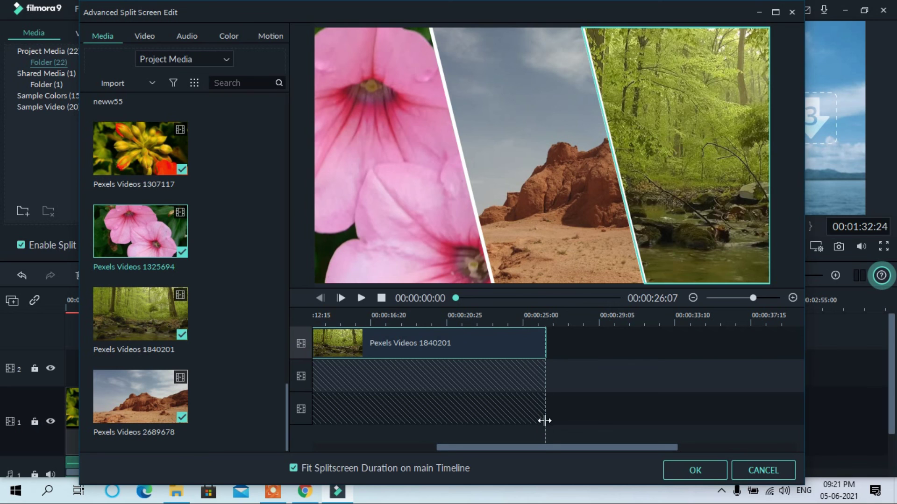
left_click_drag(566, 447, 426, 417)
left_click_drag(788, 341, 550, 341)
left_click(555, 373)
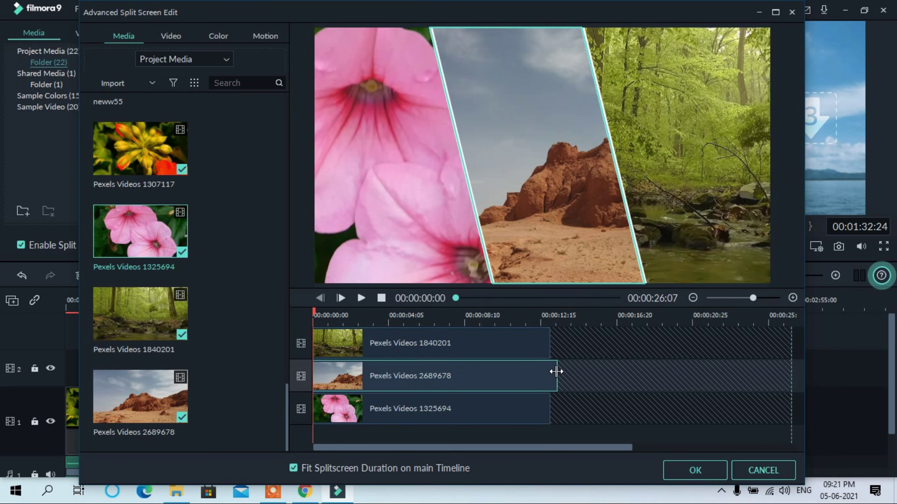
left_click_drag(556, 371, 550, 372)
Apply the three-pane split screen edits and preview the result.
left_click(685, 467)
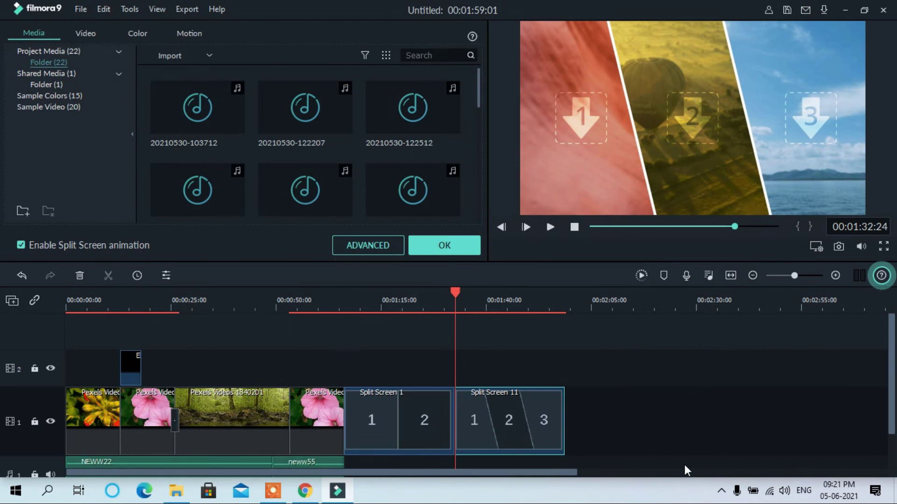
left_click(549, 227)
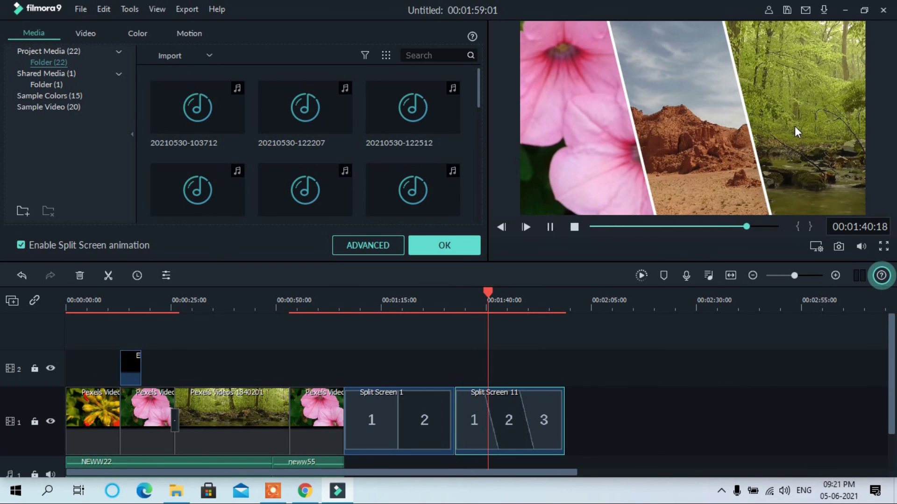
left_click(444, 245)
left_click(208, 37)
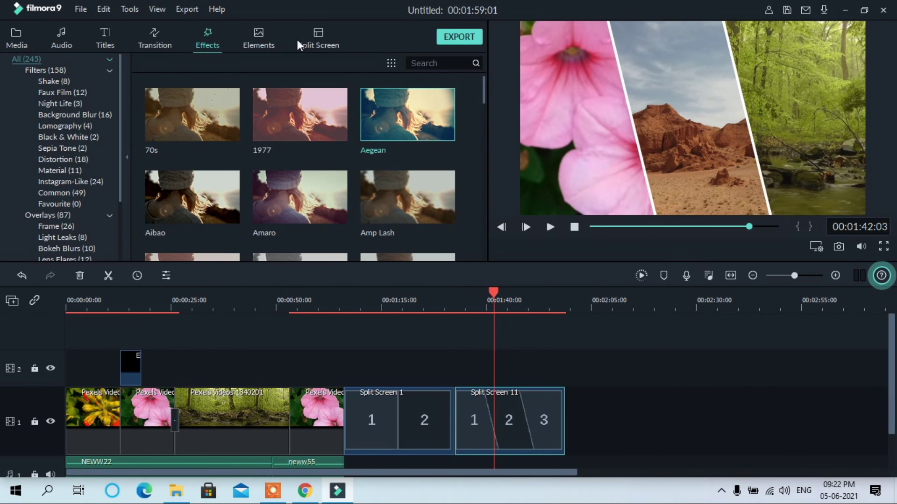
left_click(318, 37)
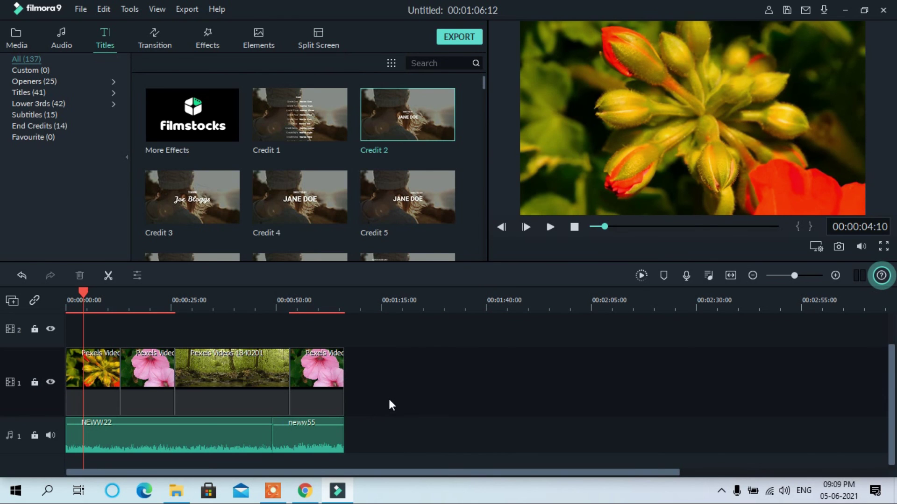
left_click_drag(386, 350, 52, 443)
left_click(405, 377)
Open the export options, look through the WMV, AVI, MOV and F4V local formats, and choose MP4.
left_click(459, 36)
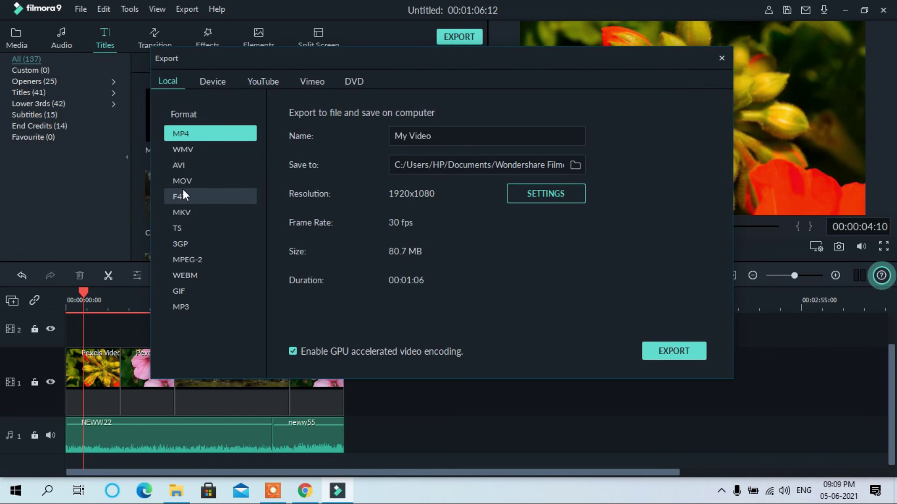
left_click(184, 150)
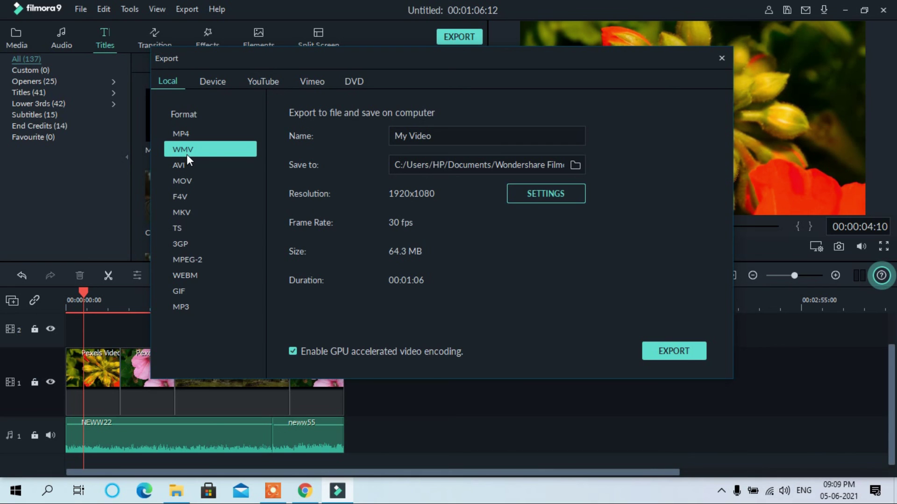
left_click(179, 169)
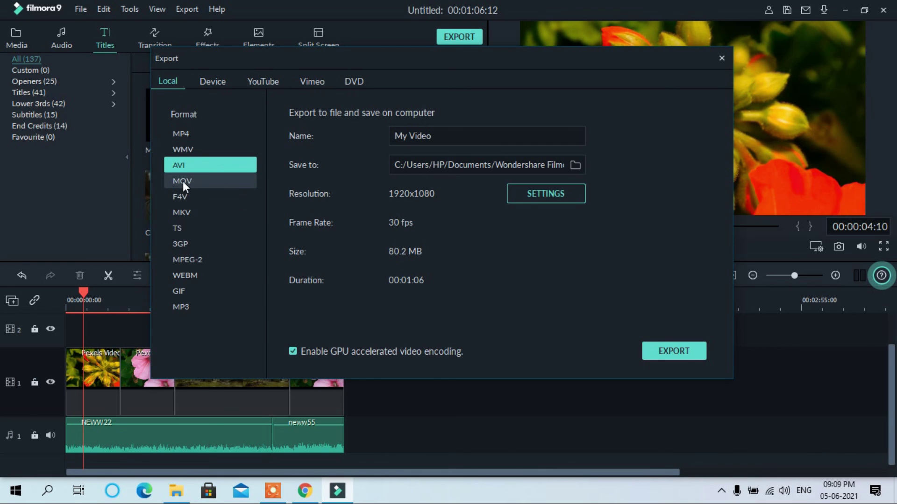
left_click(183, 181)
left_click(183, 196)
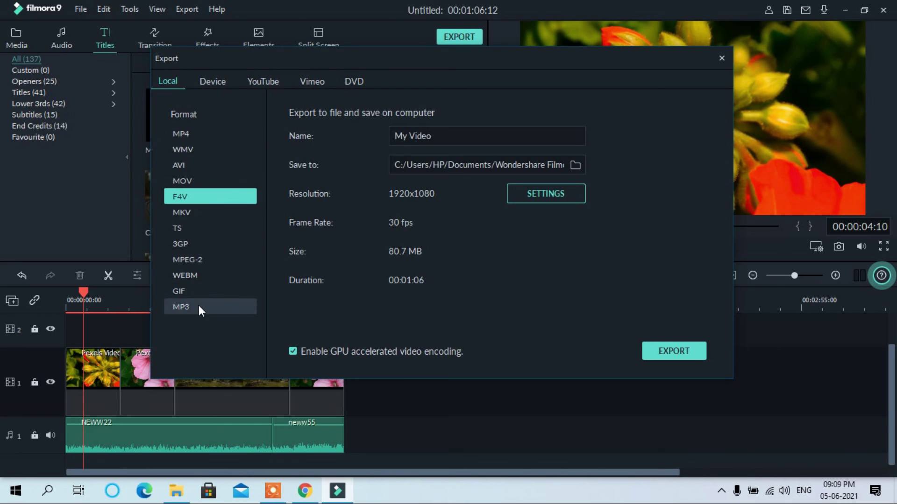
left_click(191, 136)
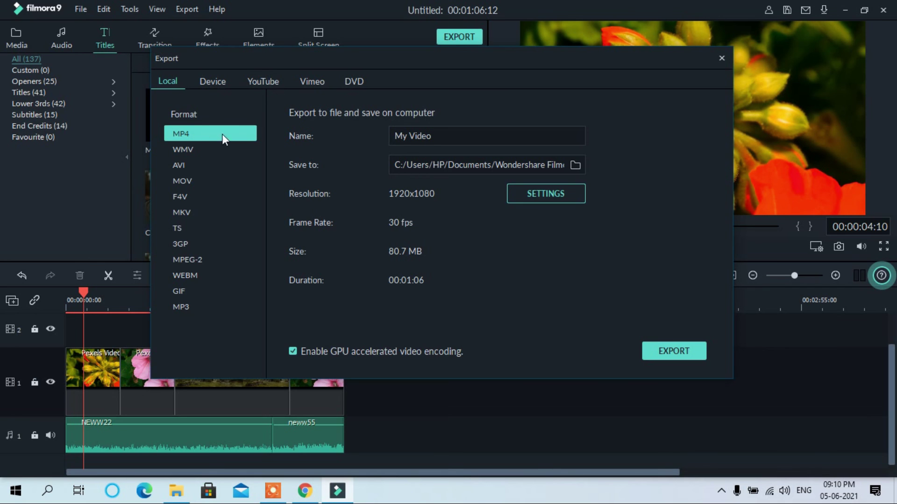
Set the export quality to Best and the resolution to 1920x1080, and start exporting the video.
left_click(545, 193)
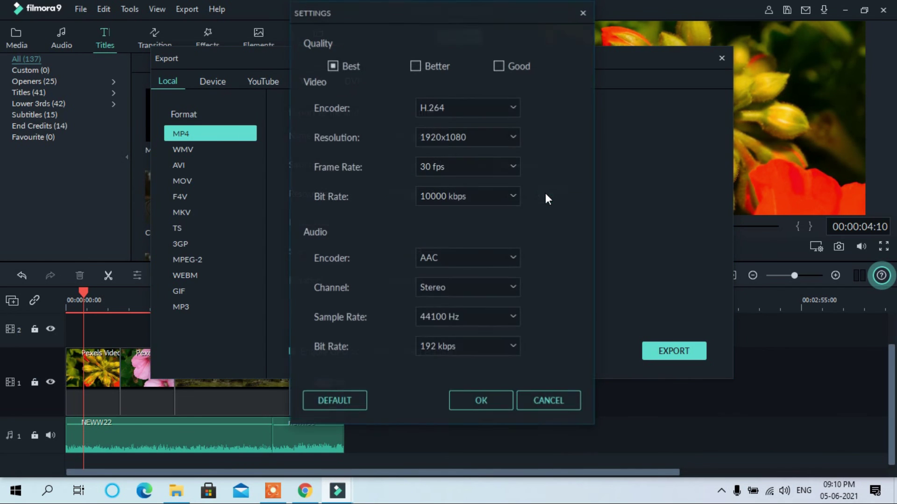
left_click(499, 66)
left_click(416, 67)
left_click(333, 66)
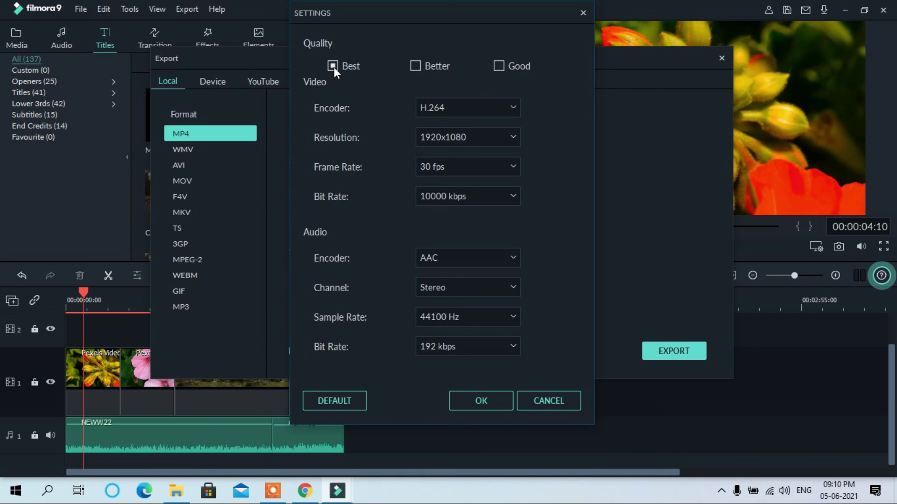
left_click(512, 137)
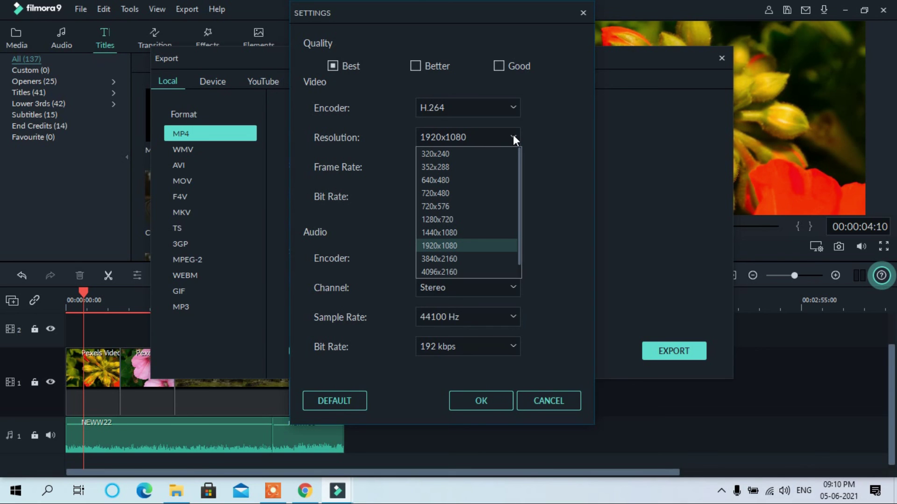
left_click(452, 247)
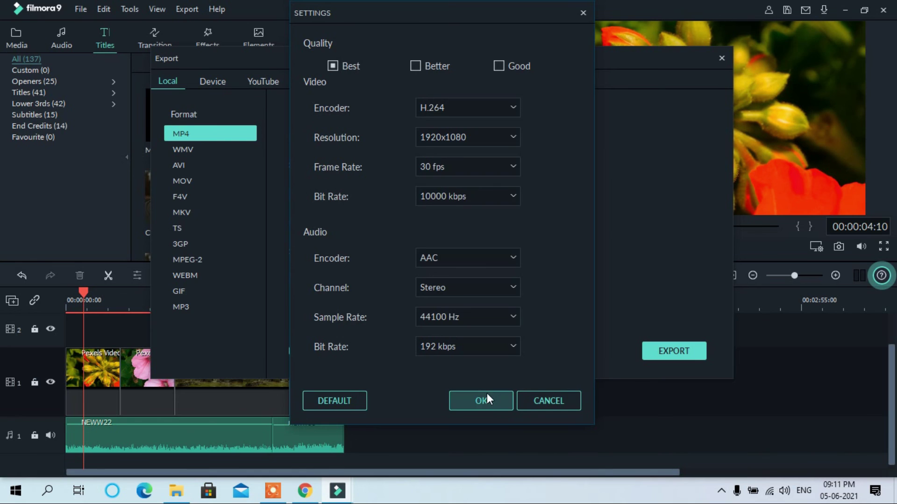
left_click(487, 395)
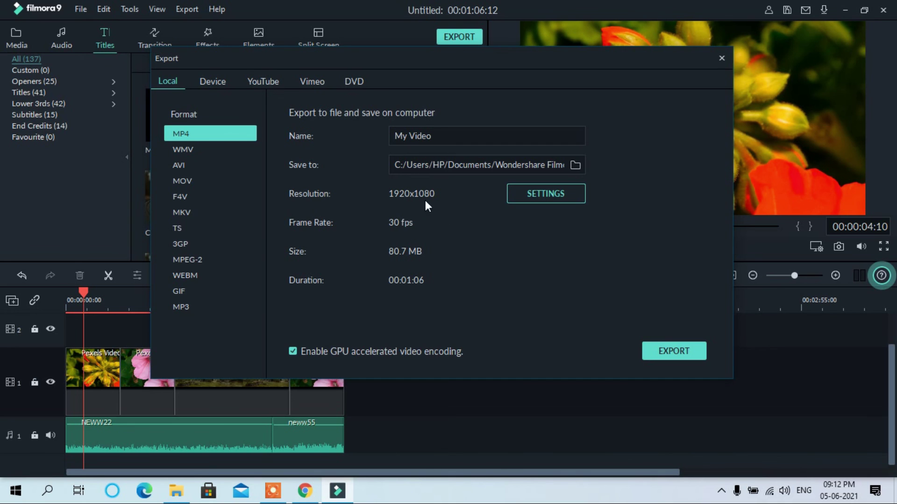
left_click(676, 349)
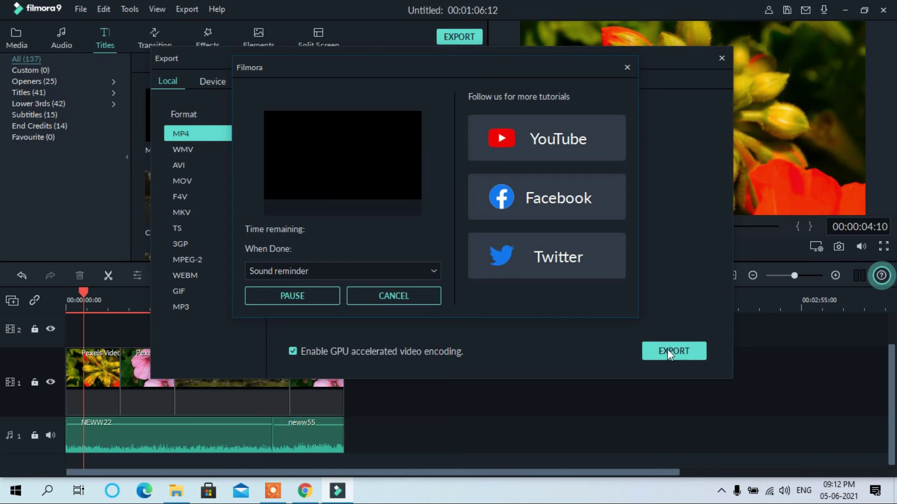